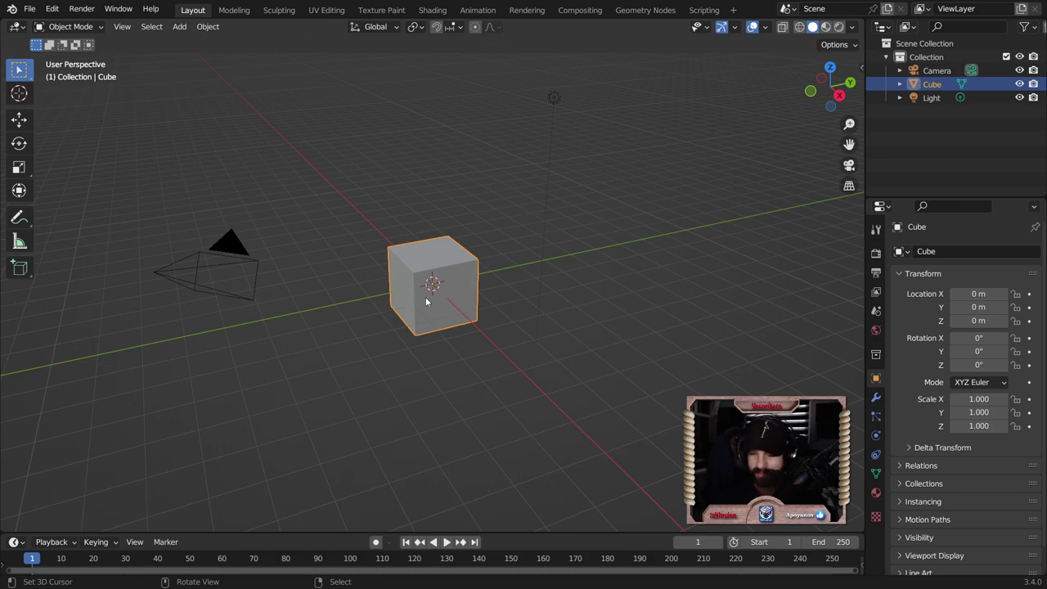
# Delete the default cube and add a new camera from the front view
pyautogui.press('Delete')
pyautogui.press('KP_1')
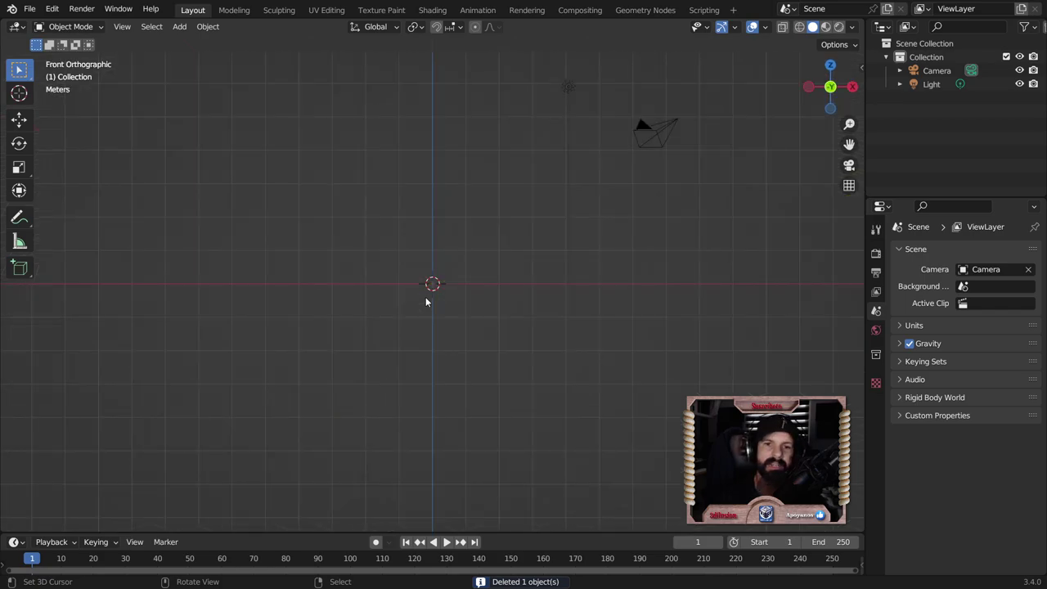
pyautogui.hotkey('shift', 'a')
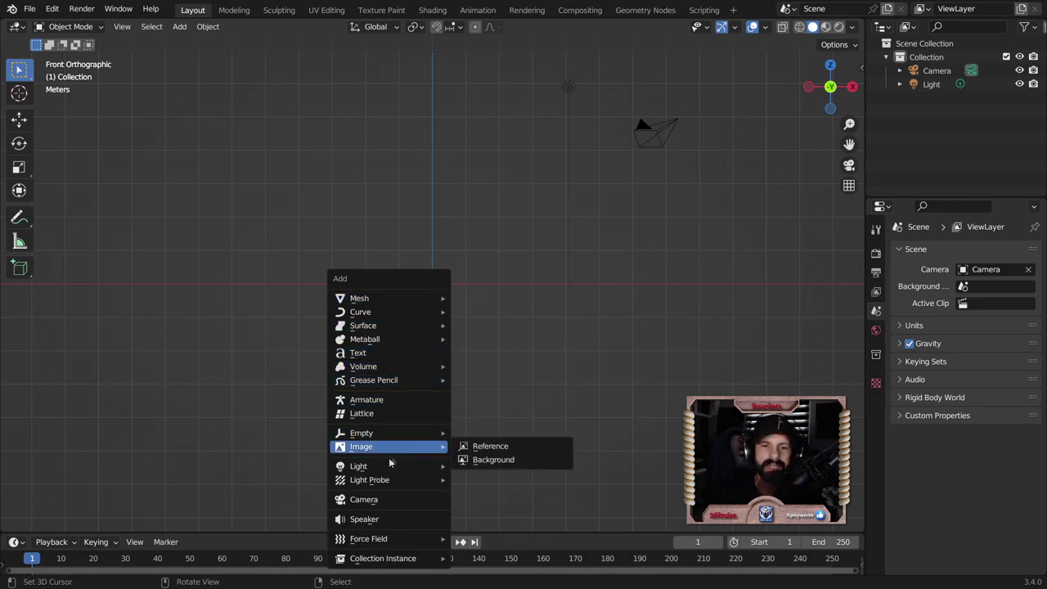
pyautogui.click(376, 501)
pyautogui.moveTo(421, 422)
pyautogui.mouseDown(button='middle')
pyautogui.moveTo(449, 360)
pyautogui.moveTo(527, 337)
pyautogui.moveTo(643, 375)
pyautogui.moveTo(633, 370)
pyautogui.mouseUp(button='middle')
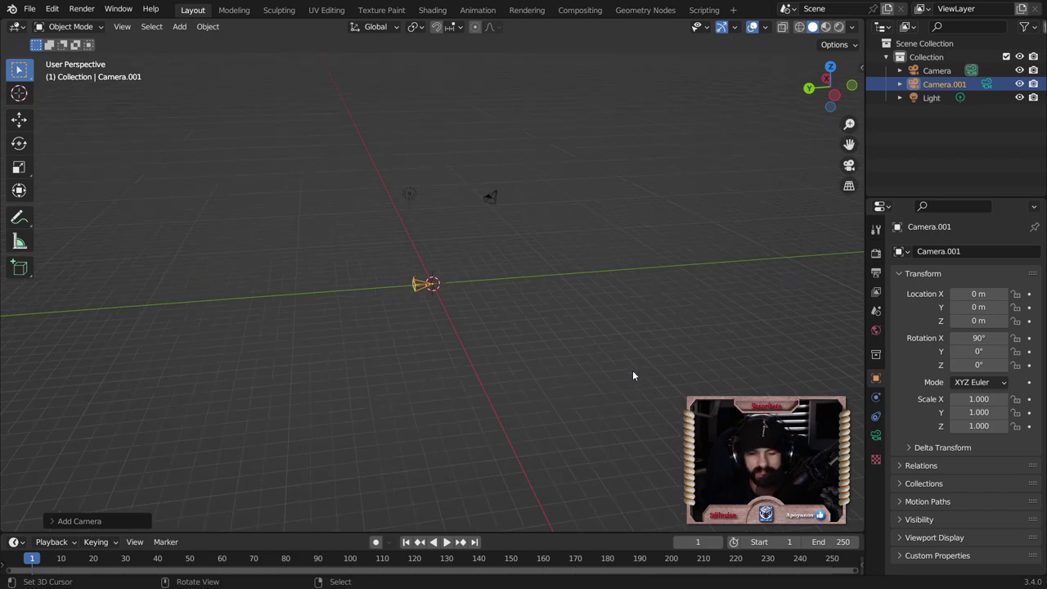
# Move the new camera about 24.5 m back along Y and look through it
pyautogui.press('g')
pyautogui.press('y')
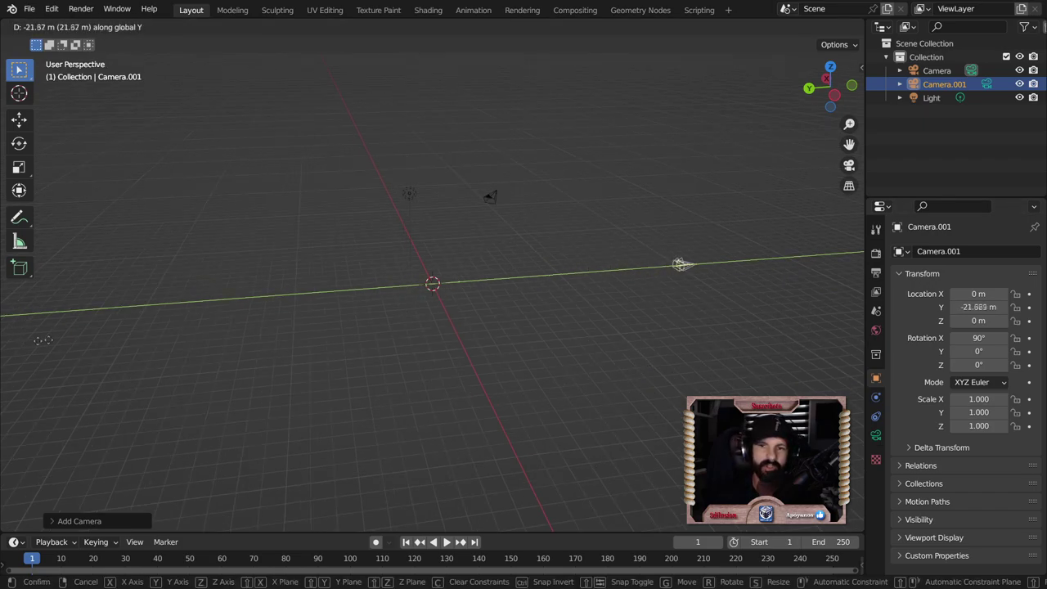
pyautogui.press('Return')
pyautogui.press('ctrl+KP_0')
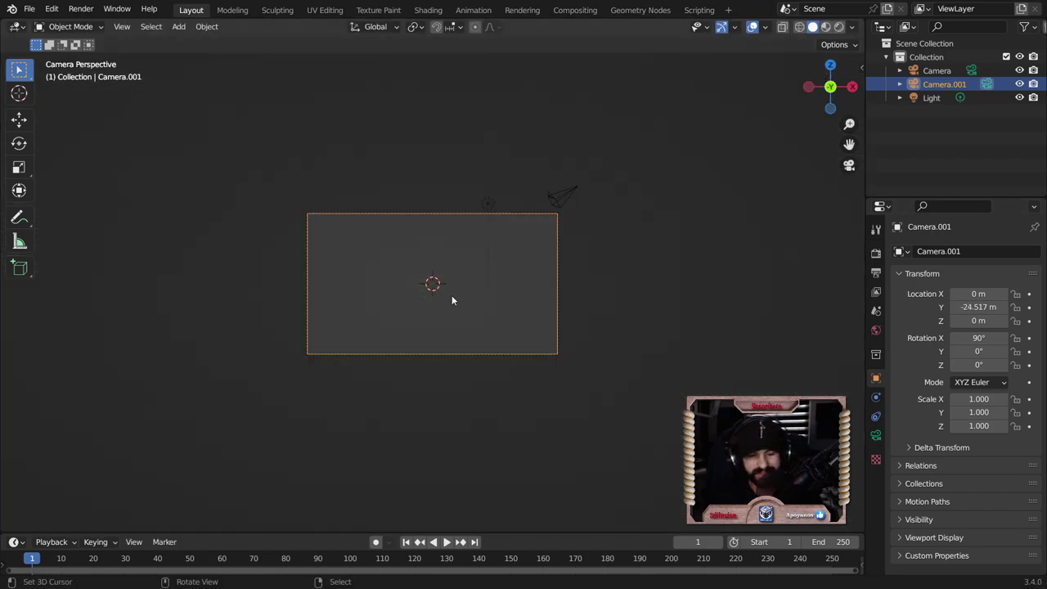
pyautogui.hotkey('shift', 'a')
pyautogui.moveTo(384, 95)
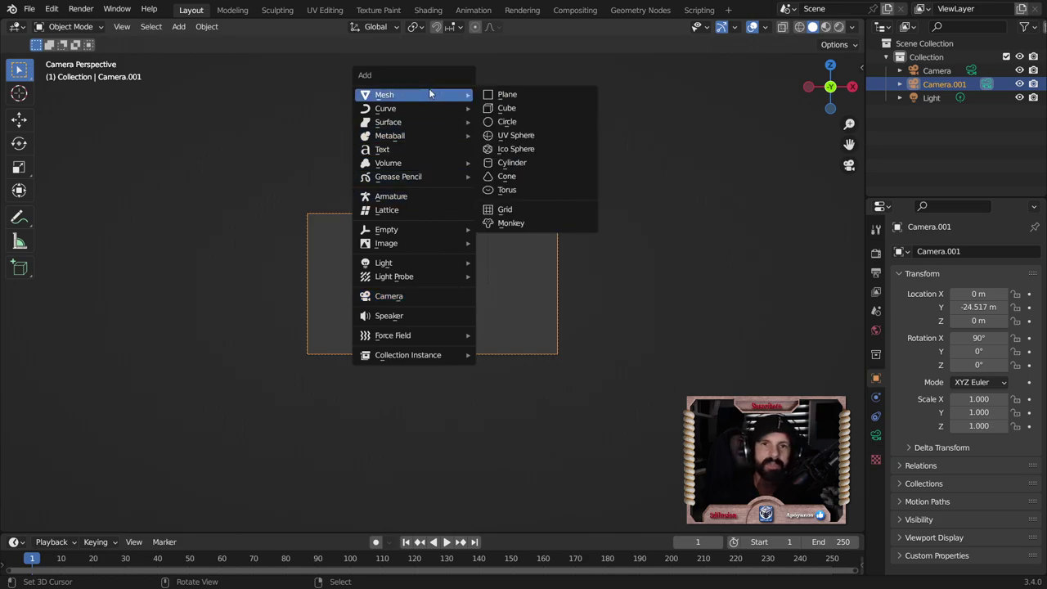
# Add a UV sphere and lower it along Z to -2.6926 m
pyautogui.click(513, 140)
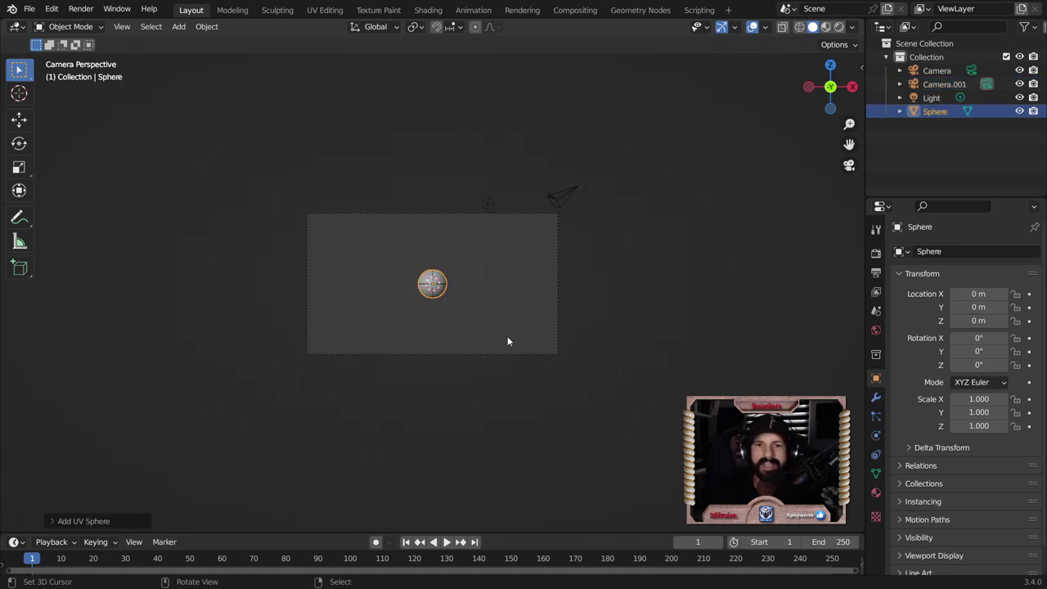
pyautogui.press('g')
pyautogui.press('z')
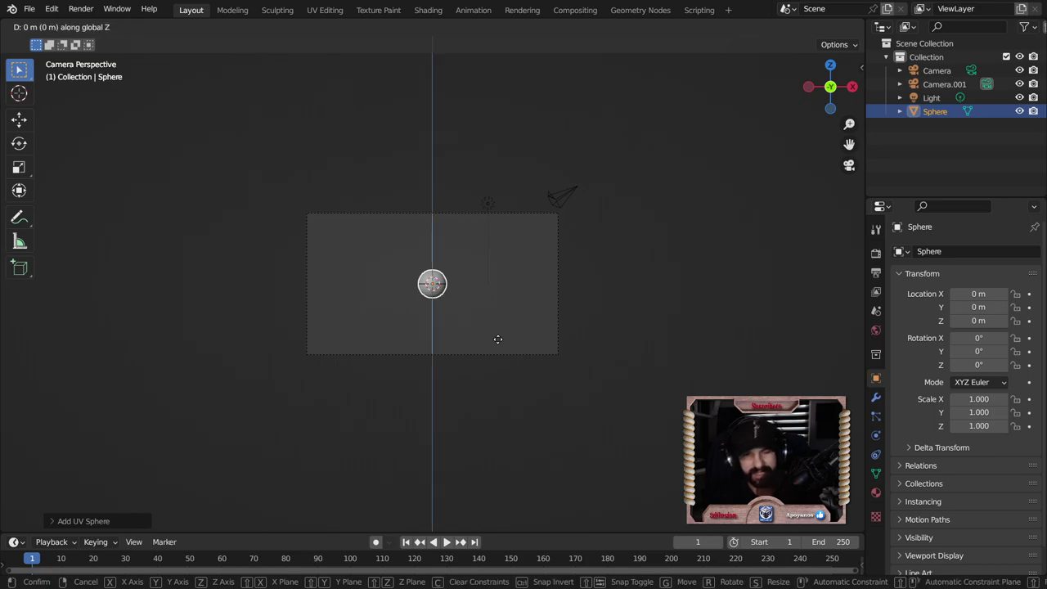
pyautogui.click(498, 382)
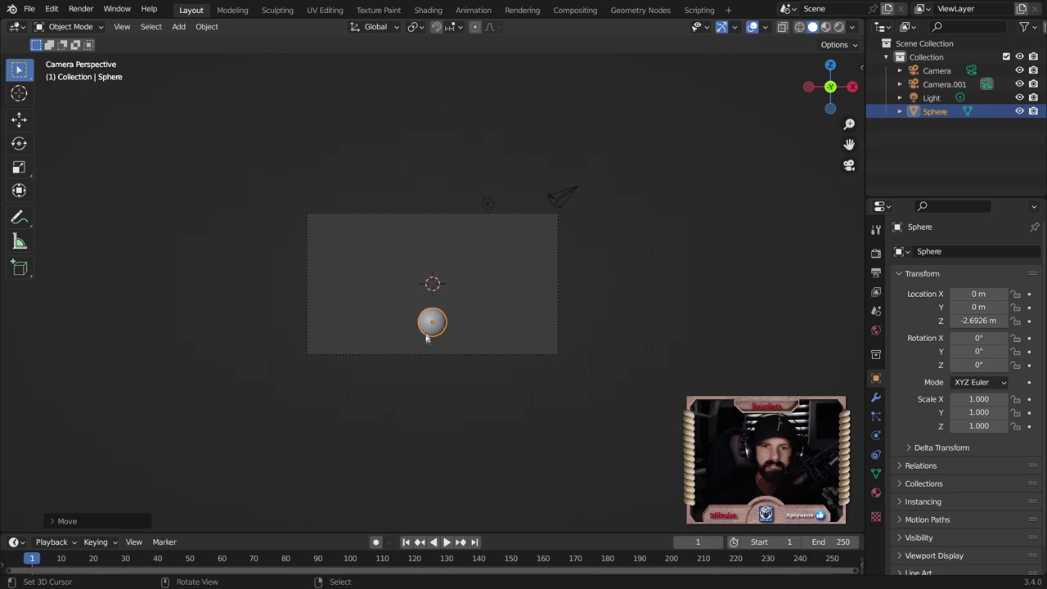
pyautogui.scroll(2, 429, 337)
pyautogui.scroll(2, 483, 360)
pyautogui.scroll(1, 495, 347)
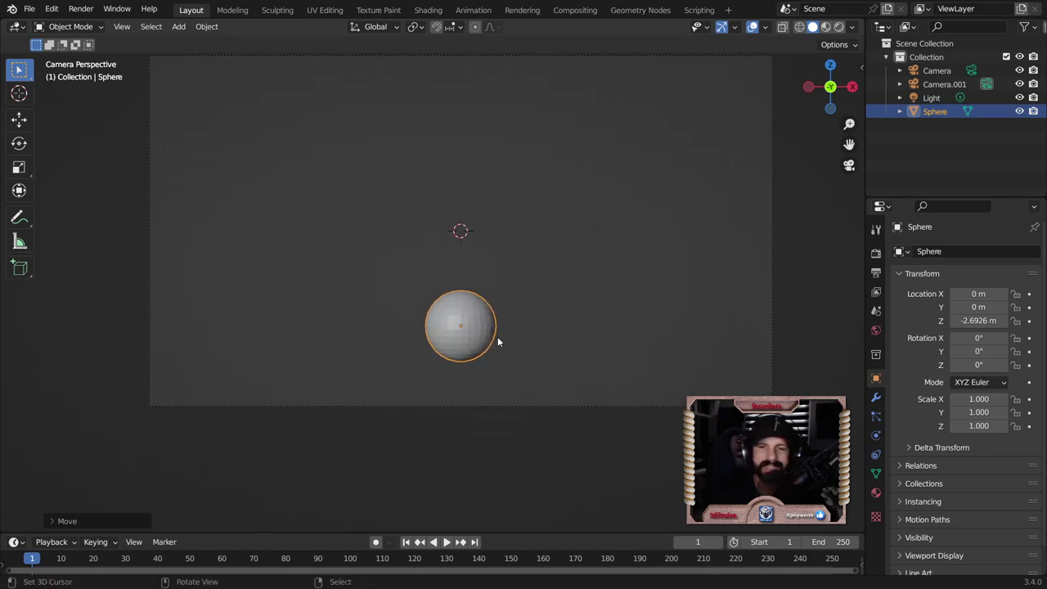
# Apply Shade Smooth to the sphere
pyautogui.press('Tab')
pyautogui.press('Tab')
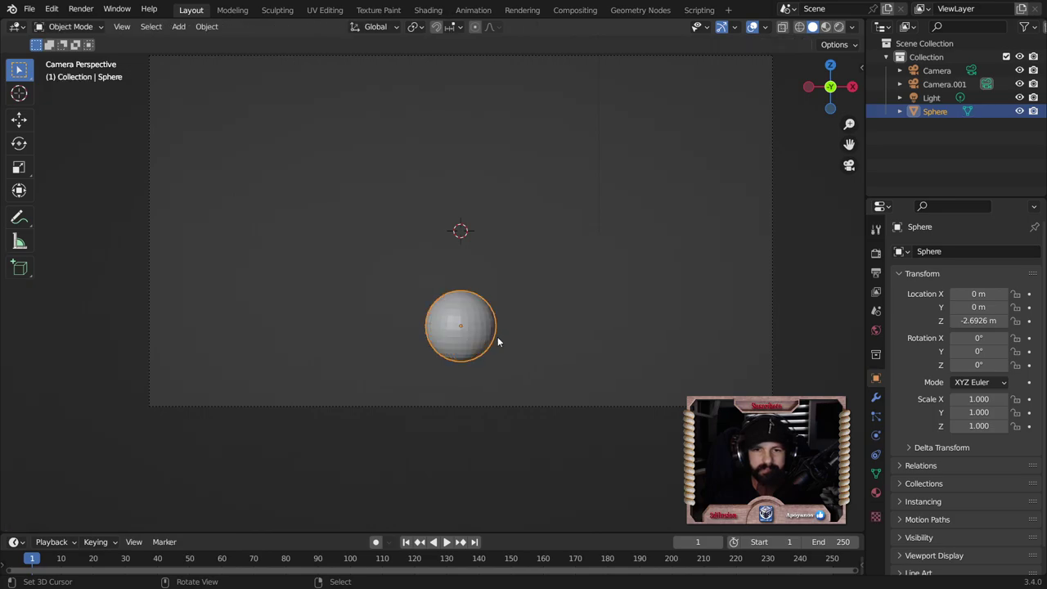
pyautogui.rightClick(497, 337)
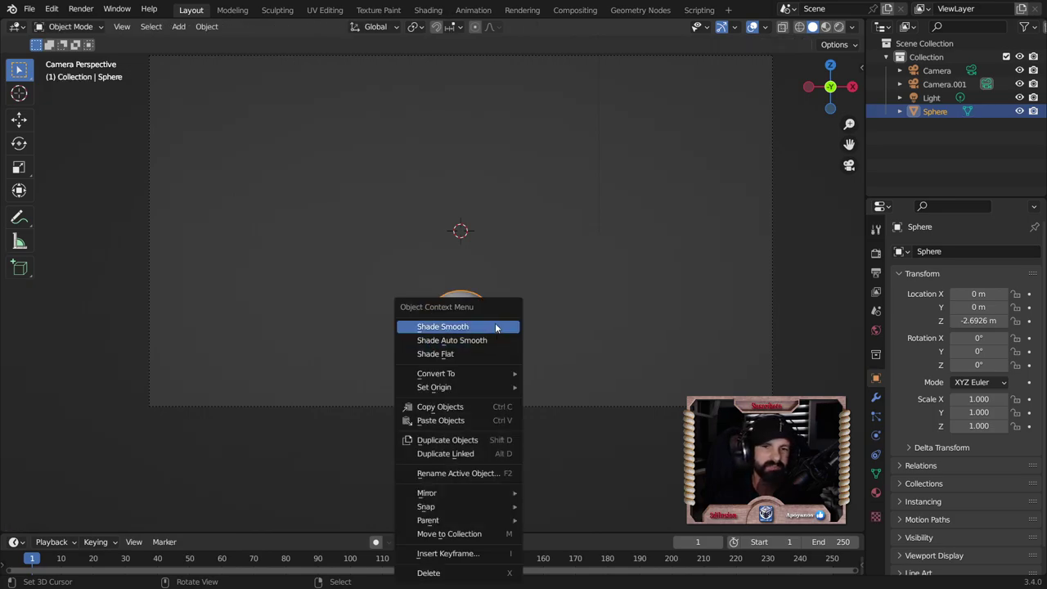
pyautogui.click(495, 326)
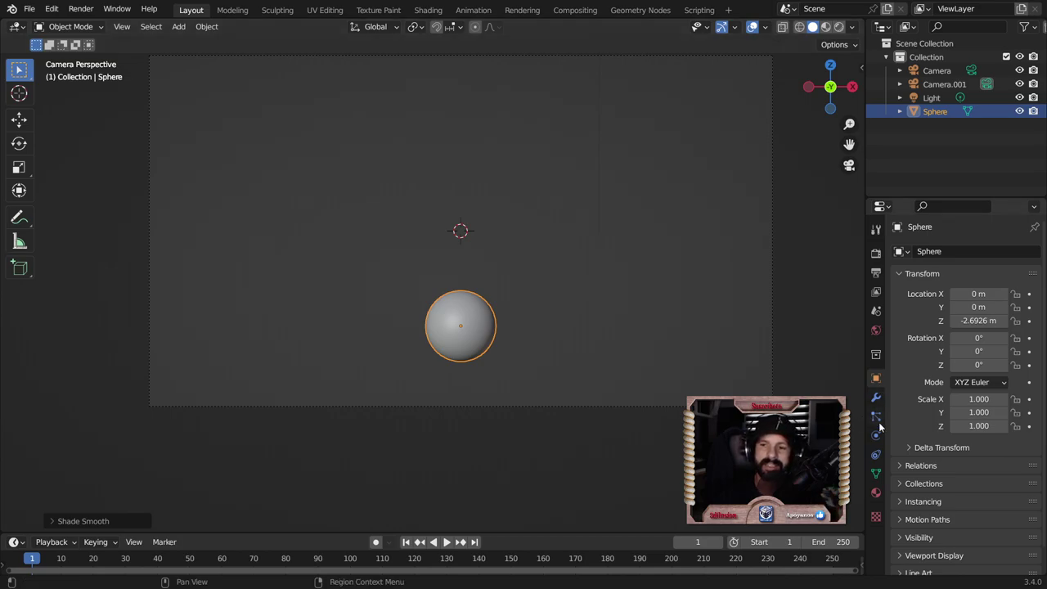
# Apply Object > Quick Effects > Quick Smoke to the sphere, creating a resolution-32 gas domain
pyautogui.click(877, 417)
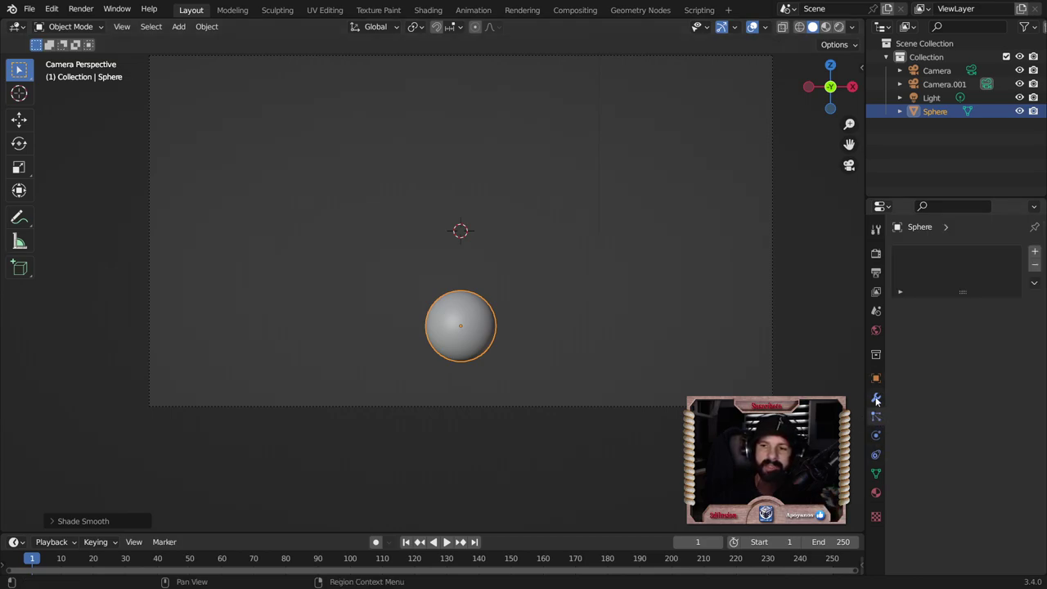
pyautogui.click(875, 435)
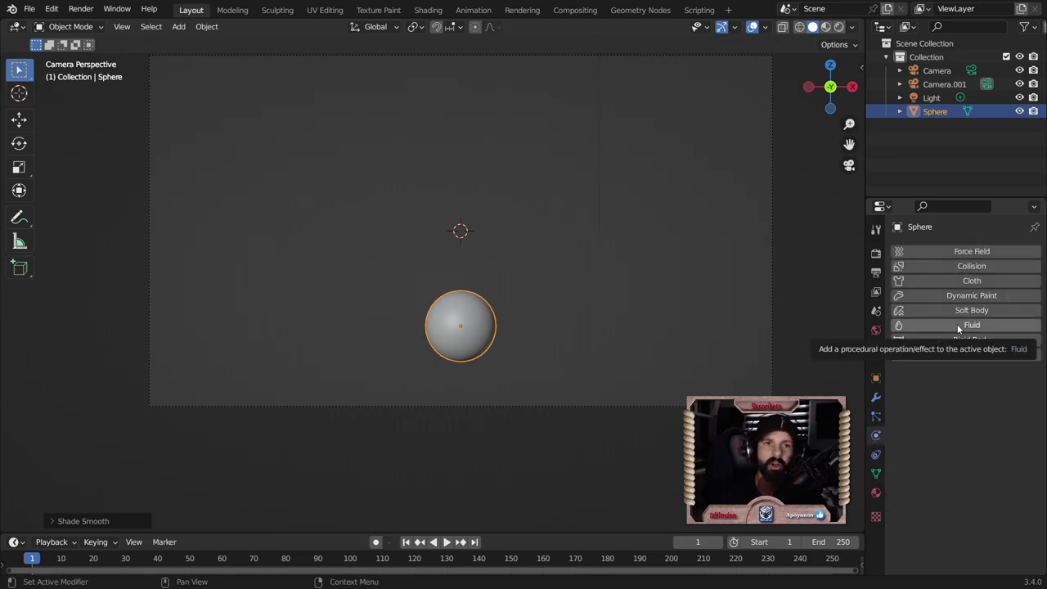
pyautogui.click(207, 26)
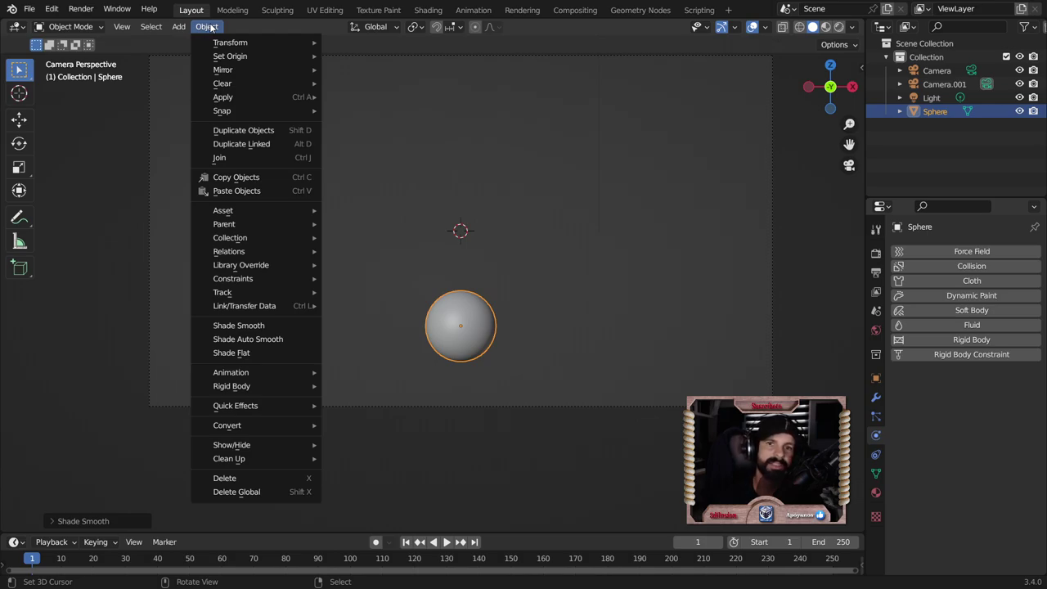
pyautogui.click(208, 29)
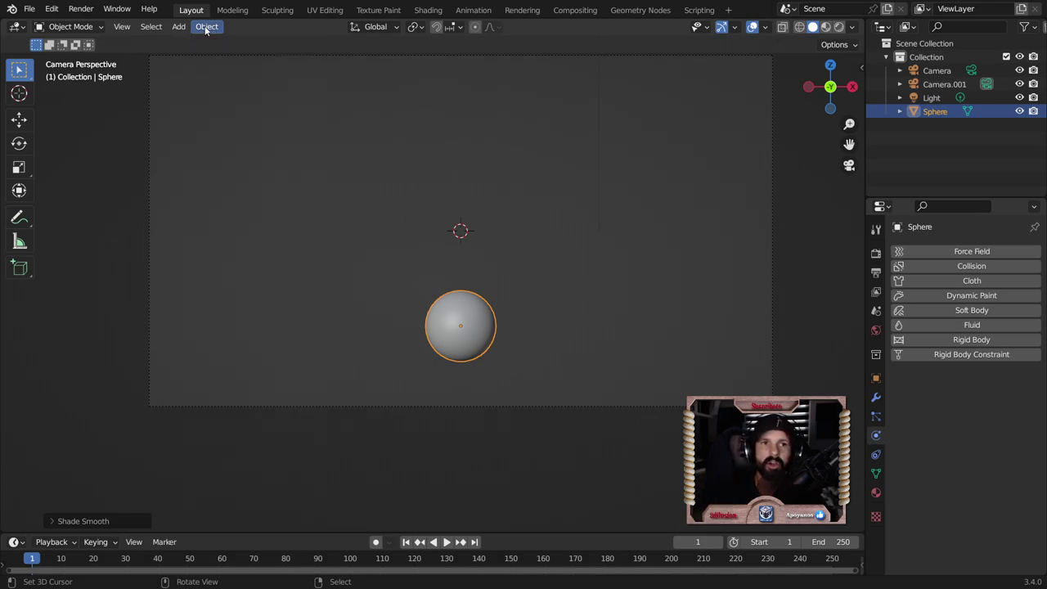
pyautogui.click(207, 28)
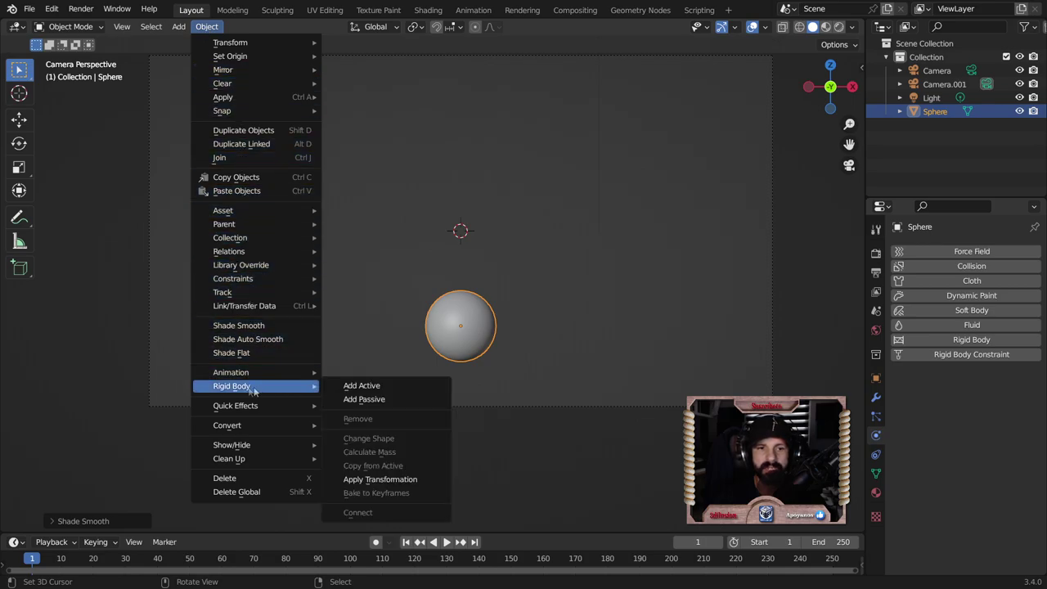
pyautogui.moveTo(235, 406)
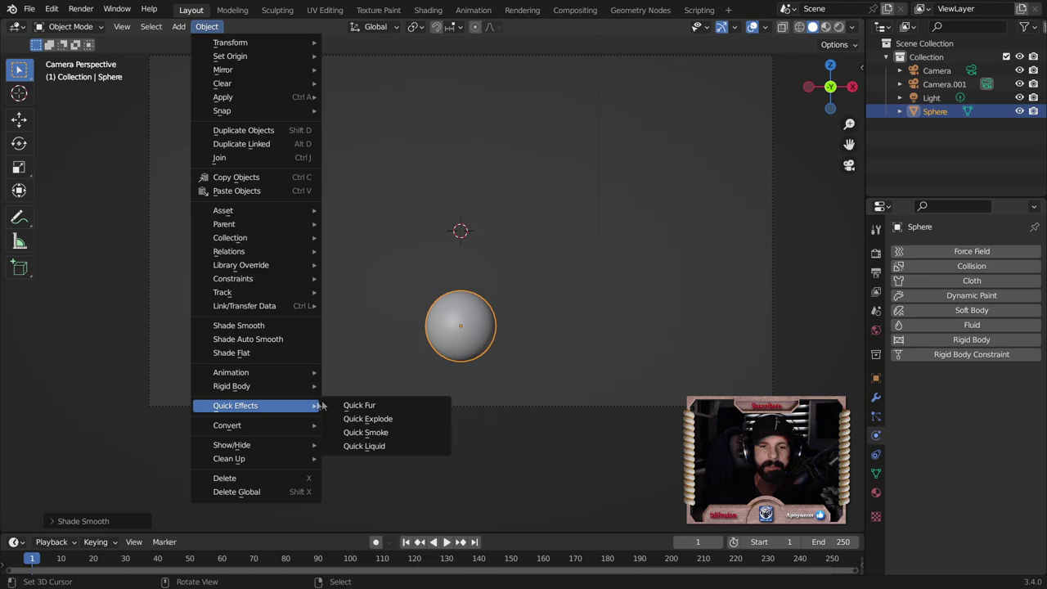
pyautogui.click(373, 442)
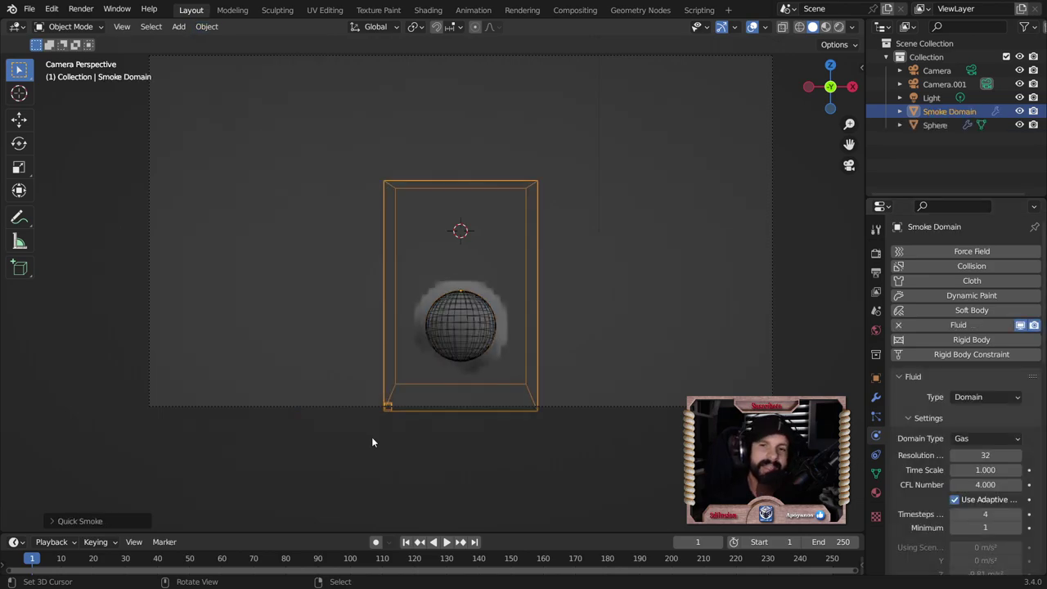
# Check the sphere's smoke flow settings, then select the Smoke Domain's Resolution Divisions field
pyautogui.click(468, 327)
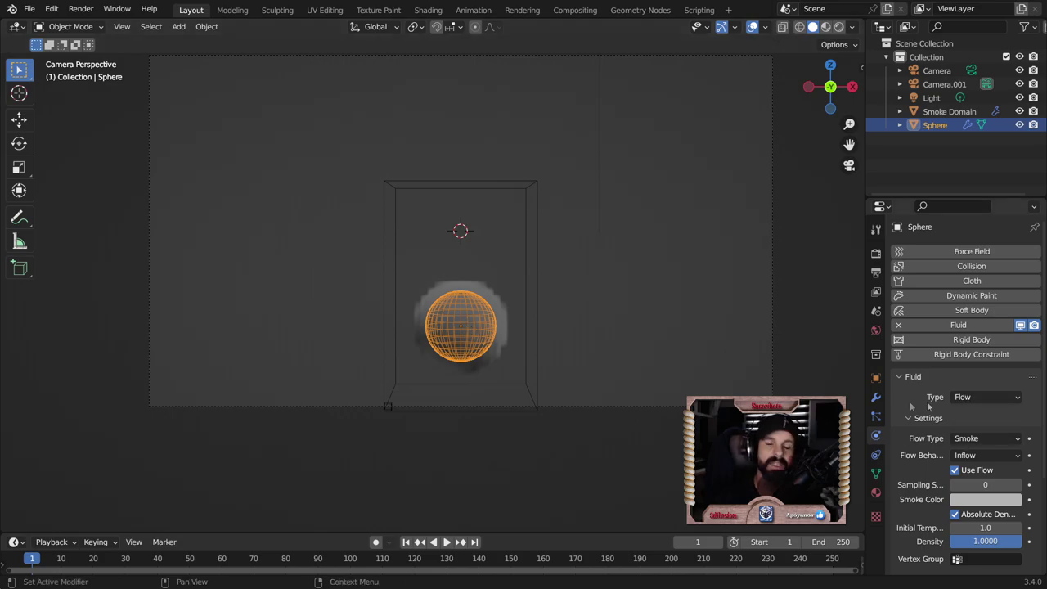
pyautogui.click(535, 219)
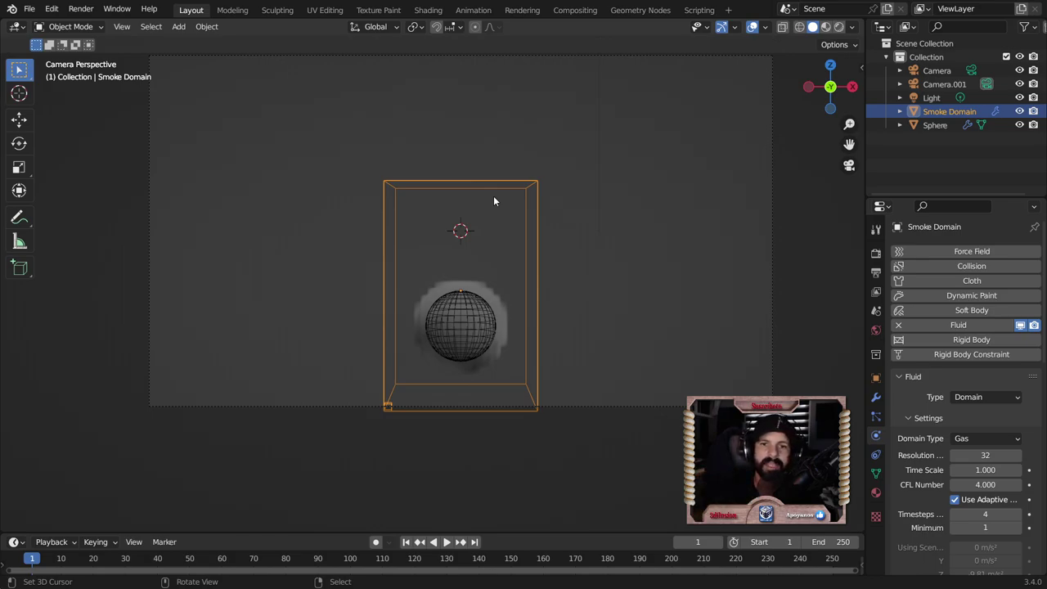
pyautogui.scroll(-2, 928, 483)
pyautogui.scroll(-5, 928, 482)
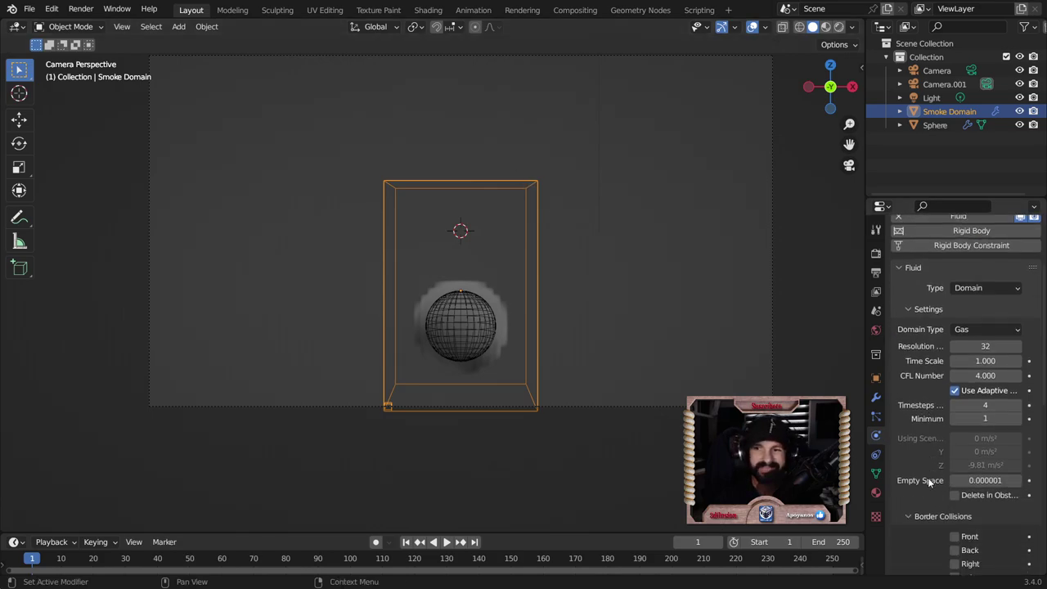
pyautogui.click(971, 346)
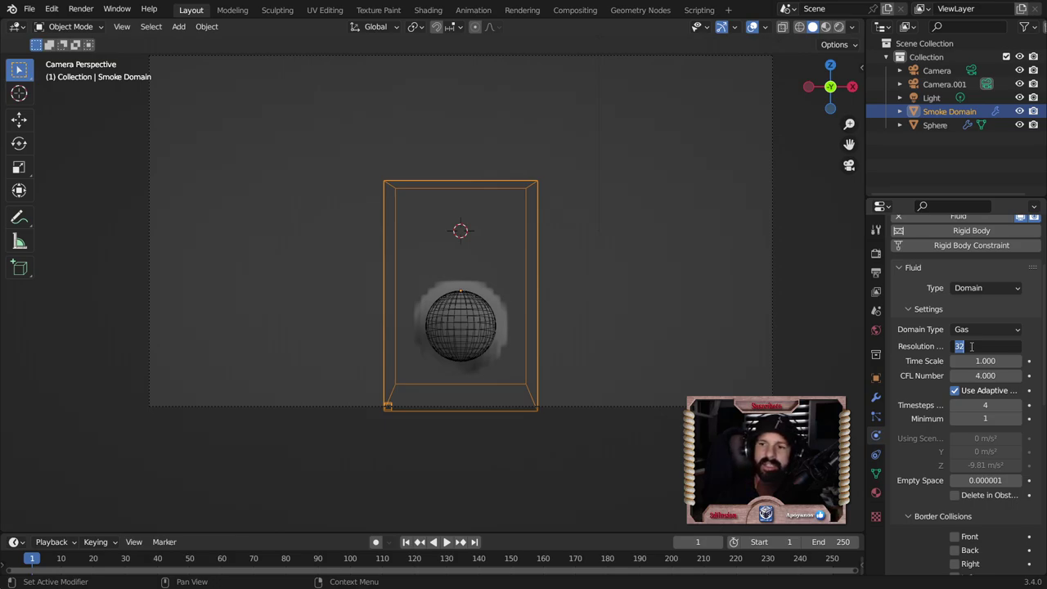
# Set the domain resolution to 20 and preview the smoke
pyautogui.write('20')
pyautogui.press('Return')
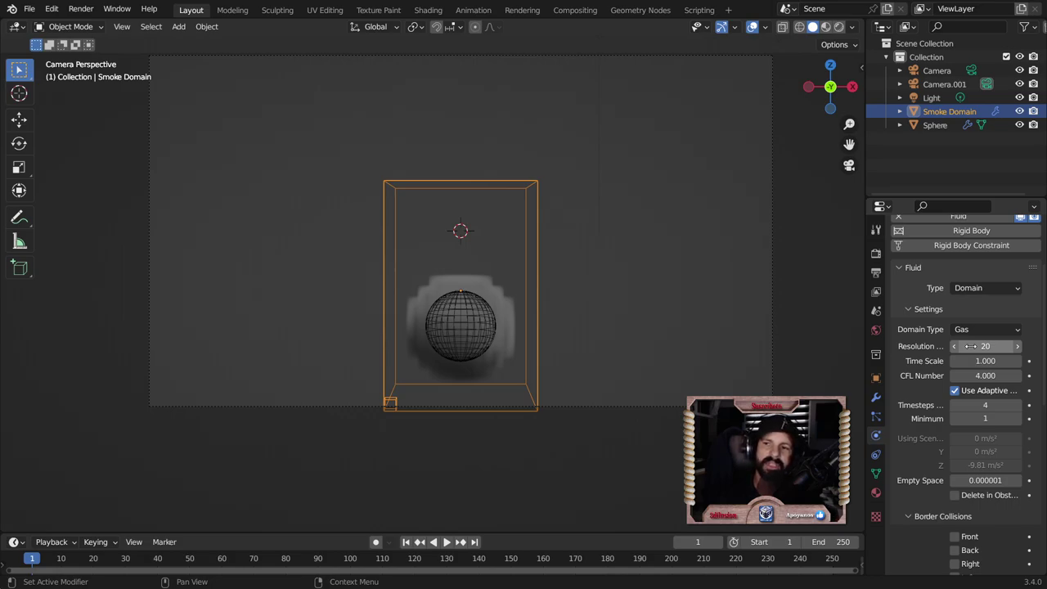
pyautogui.press('space')
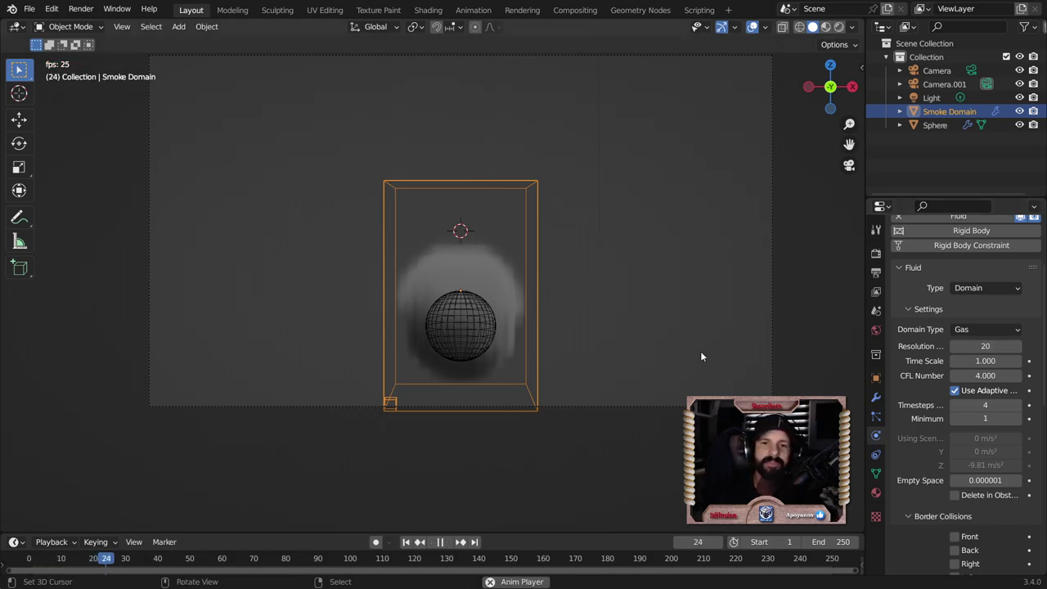
pyautogui.press('space')
# Try a domain resolution of 6 and replay the smoke from the first frame
pyautogui.click(986, 346)
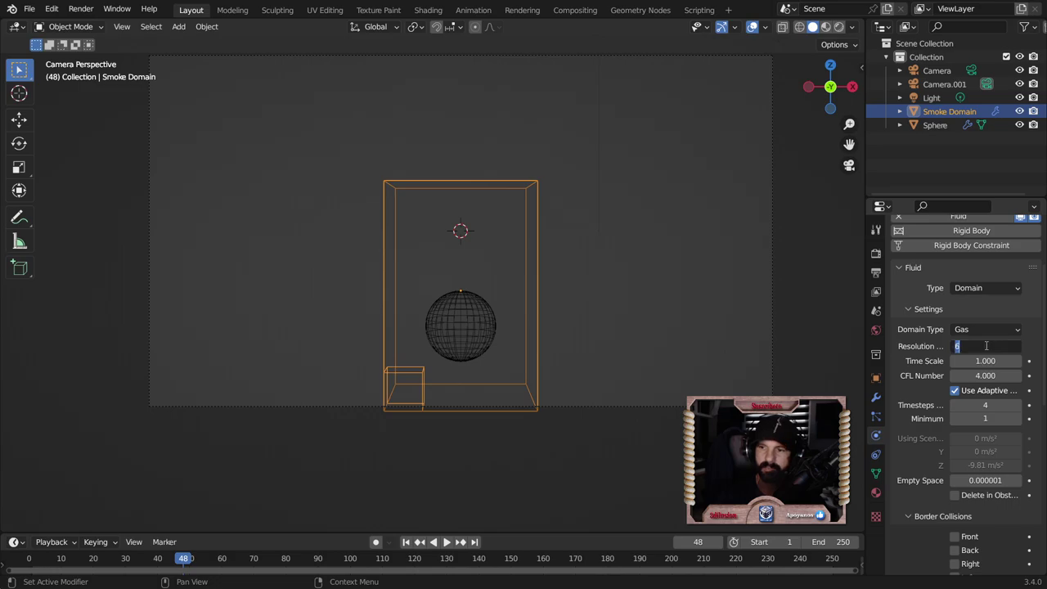
pyautogui.press('Return')
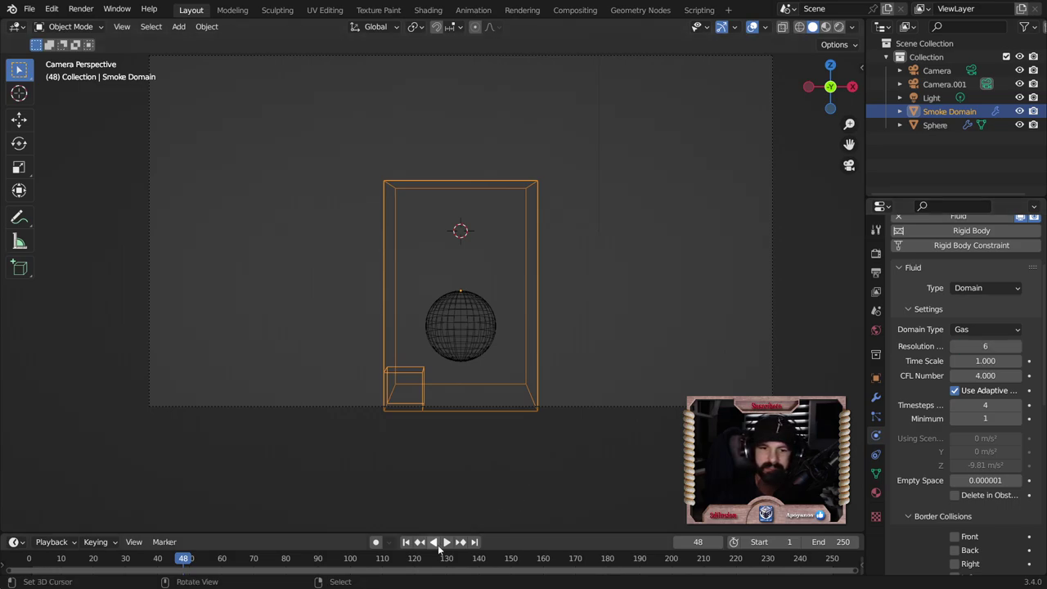
pyautogui.click(443, 542)
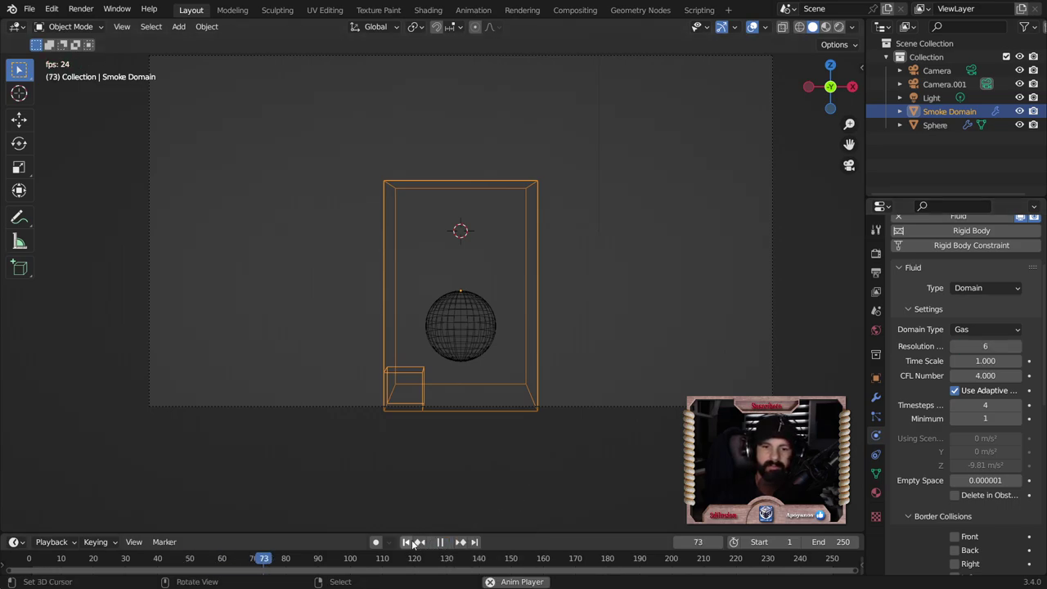
pyautogui.click(406, 542)
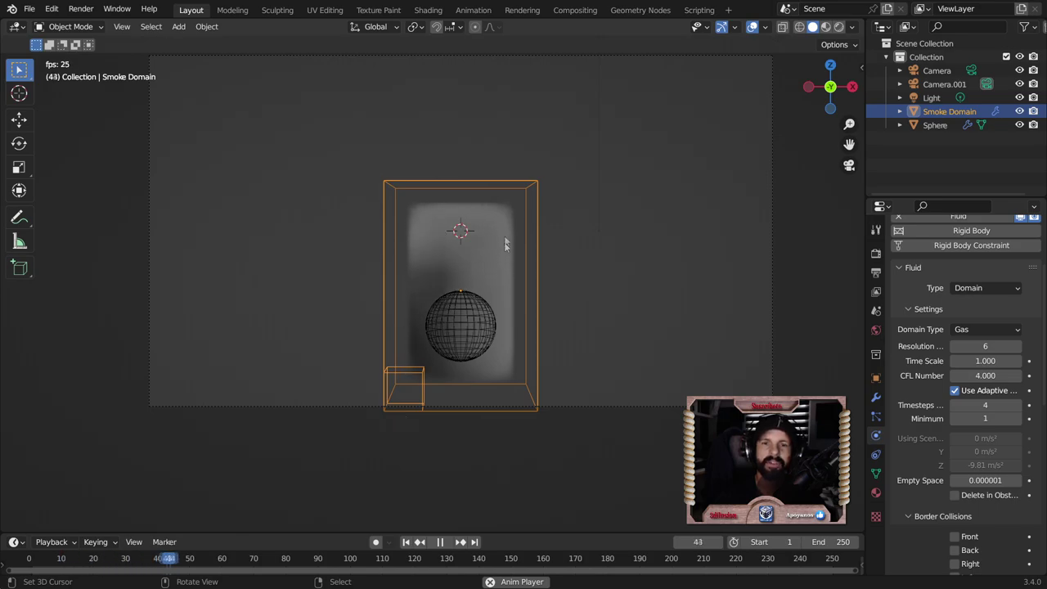
pyautogui.press('space')
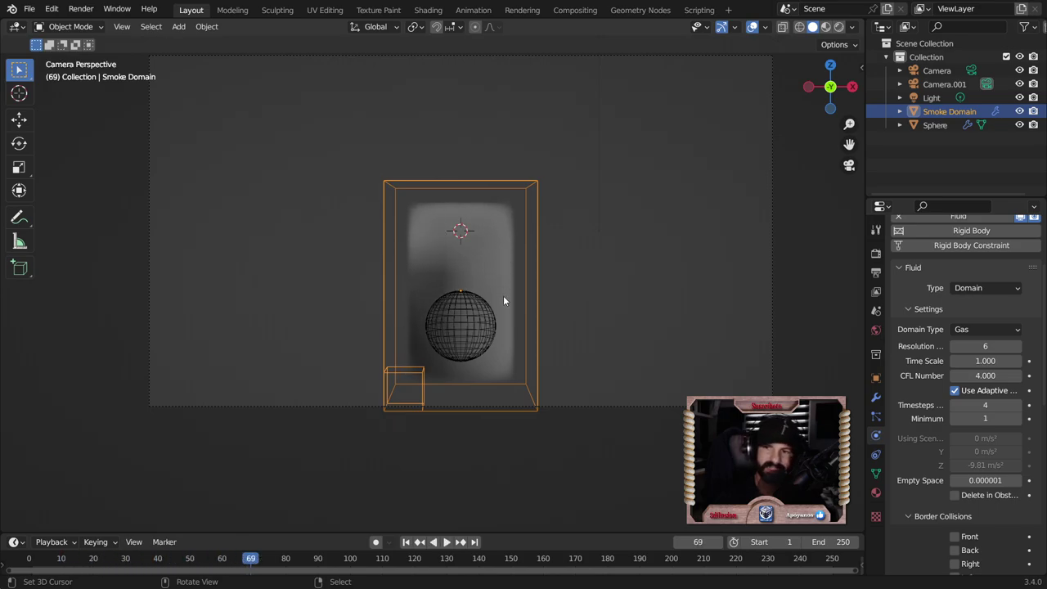
# Set the resolution back to 20 and play the simulation from frame 1
pyautogui.click(983, 346)
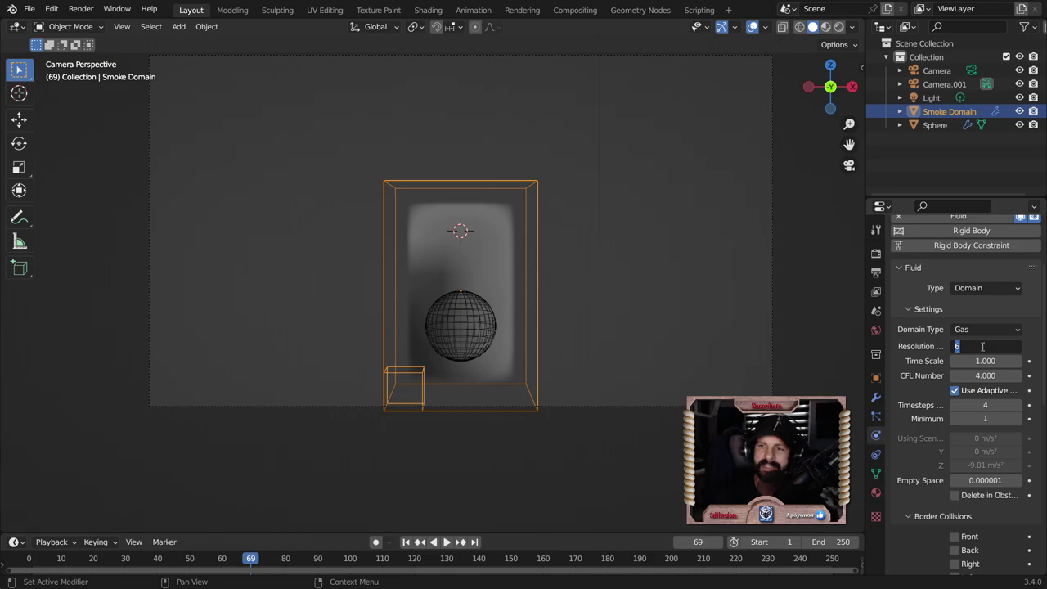
pyautogui.write('20')
pyautogui.press('Return')
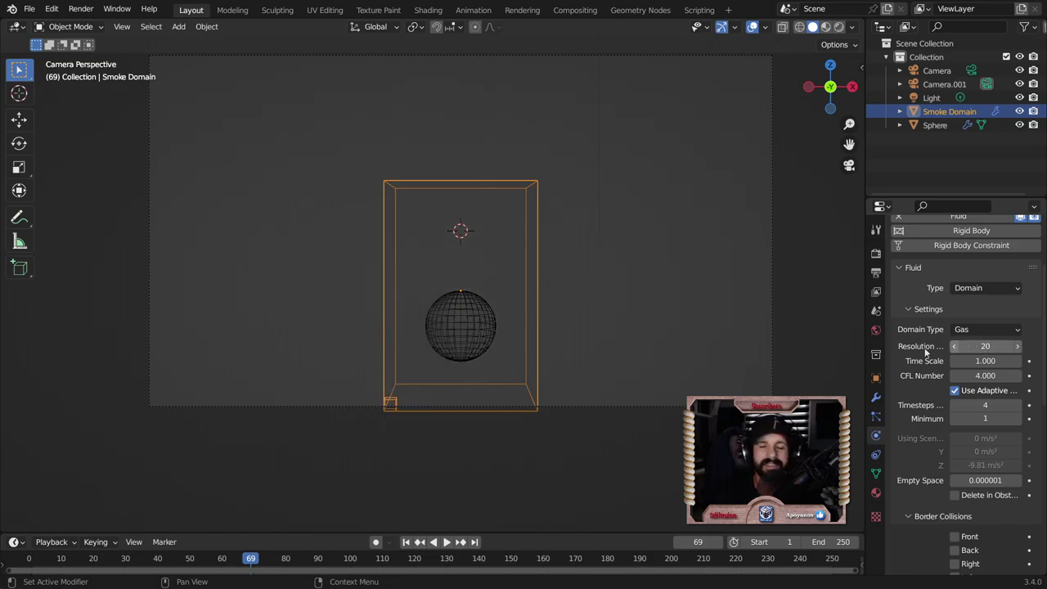
pyautogui.click(405, 542)
pyautogui.press('space')
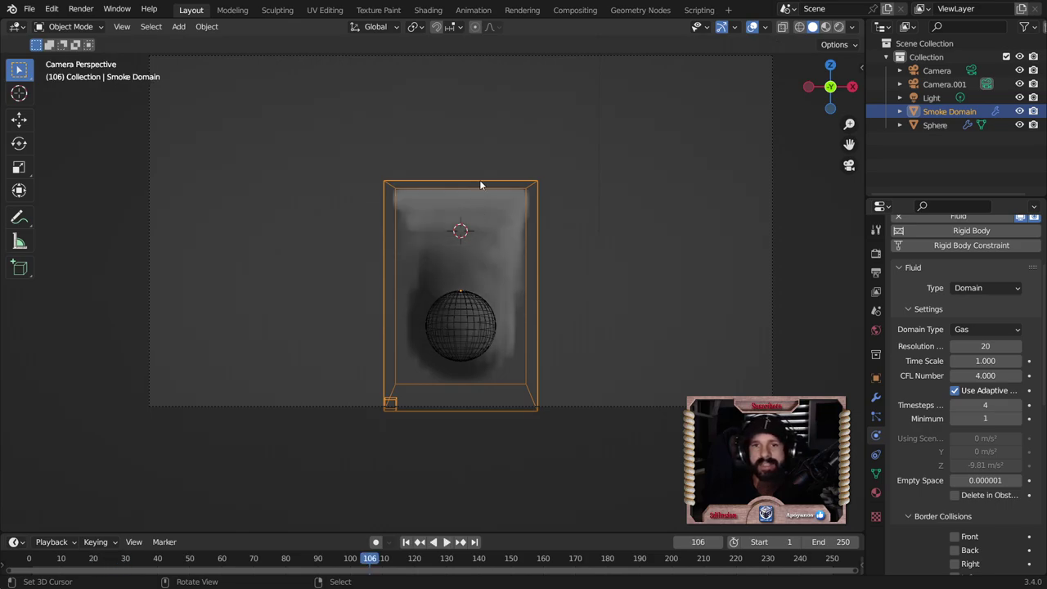
pyautogui.scroll(-1, 467, 185)
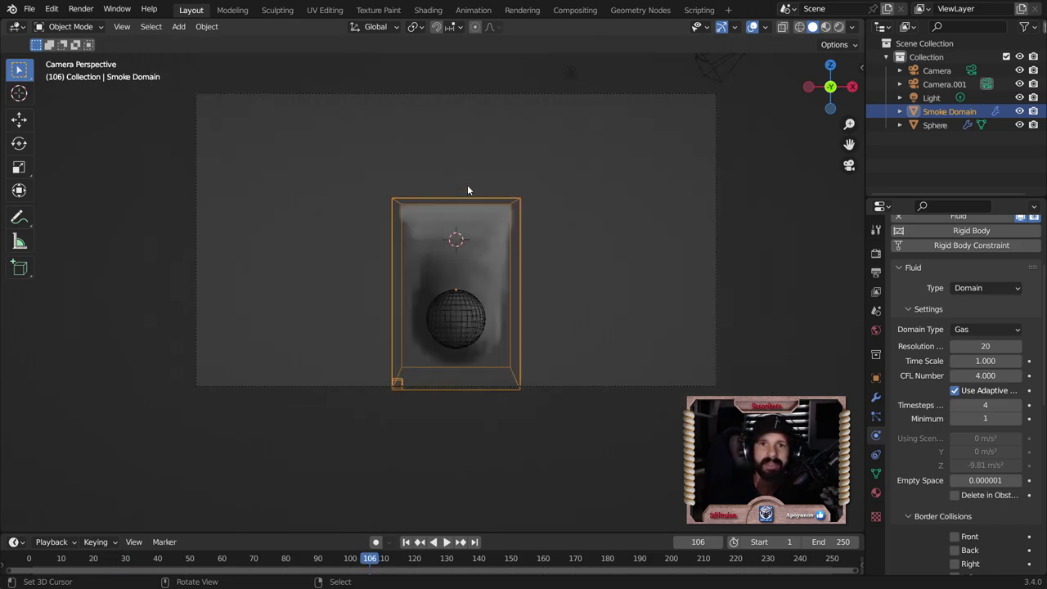
# Scale the smoke domain taller along the Z axis
pyautogui.scroll(-2, 467, 197)
pyautogui.moveTo(468, 202); pyautogui.dragTo(483, 265, button='middle')
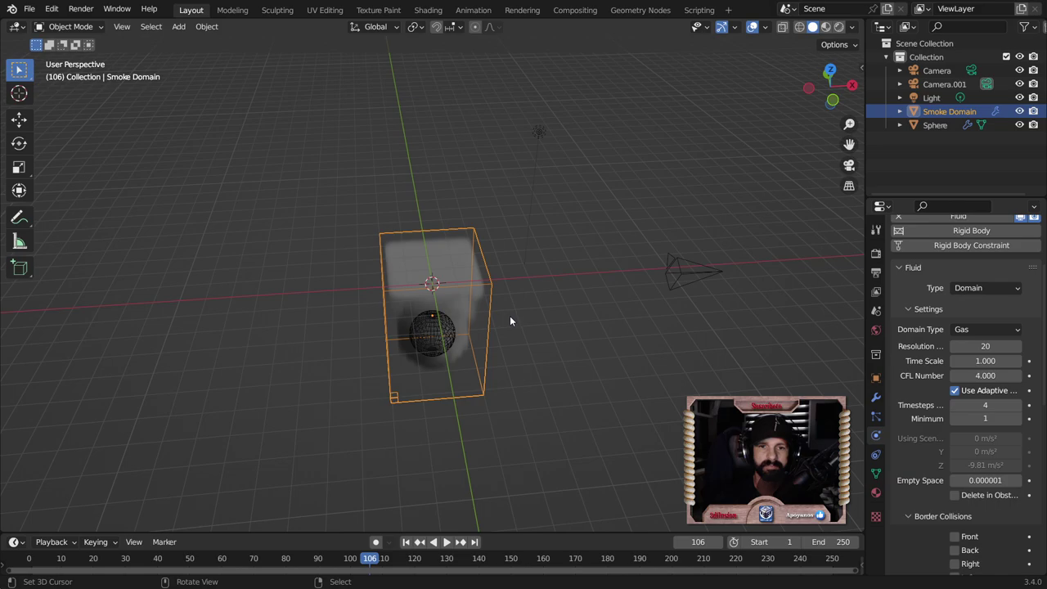
pyautogui.moveTo(509, 320); pyautogui.dragTo(526, 282, button='middle')
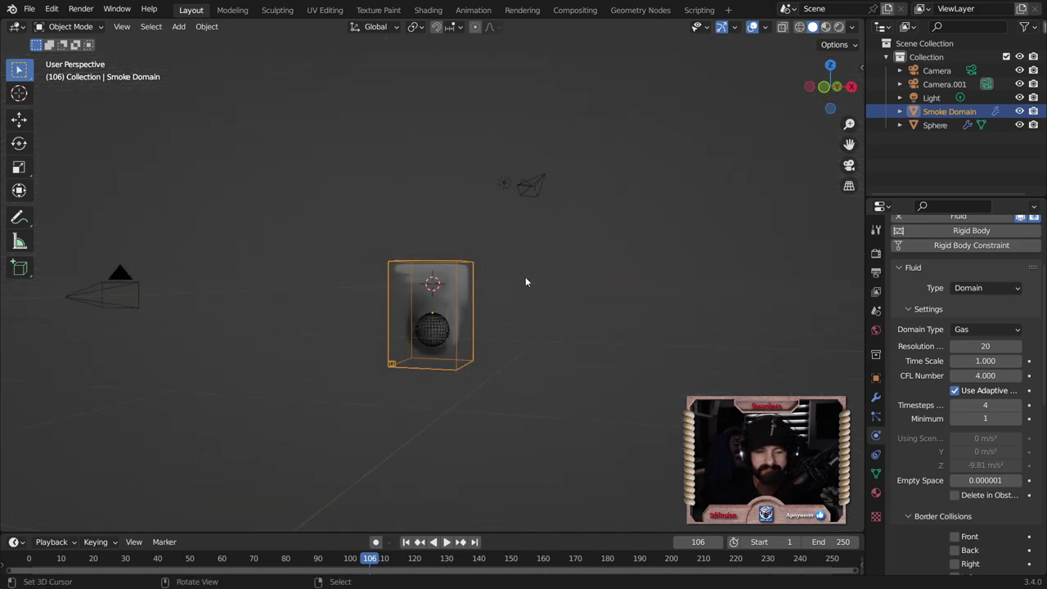
pyautogui.press('s')
pyautogui.press('z')
pyautogui.click(604, 210)
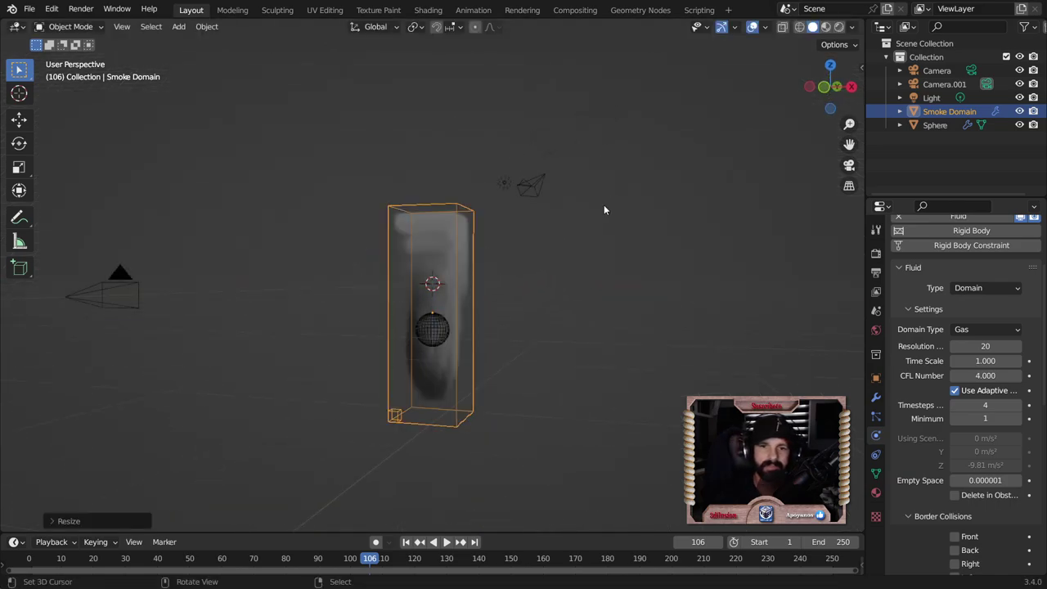
# Raise the domain about 2.6 m along Z and replay from the first frame
pyautogui.press('KP_0')
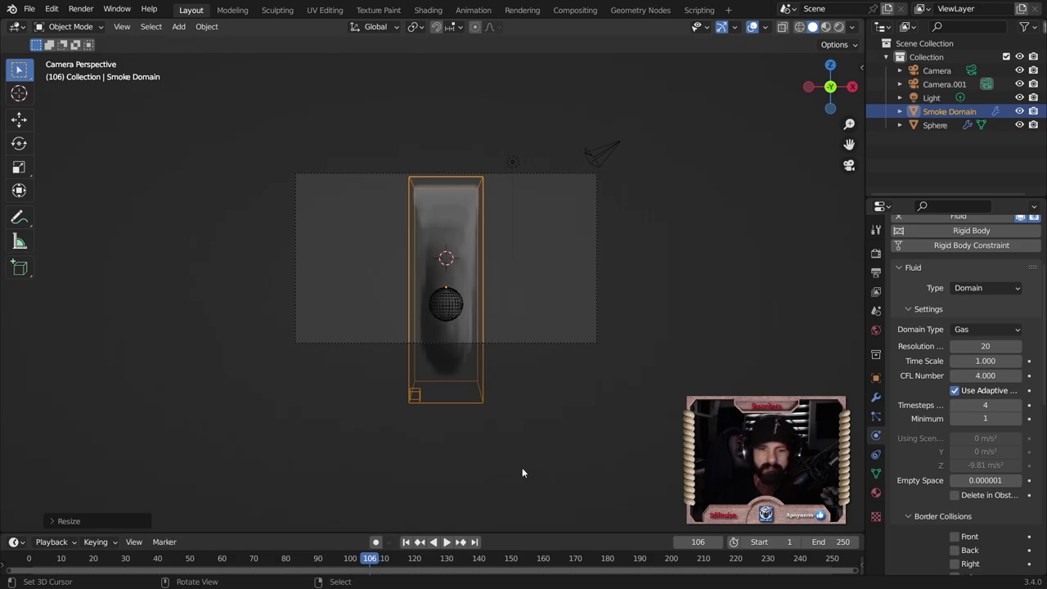
pyautogui.press('g')
pyautogui.press('z')
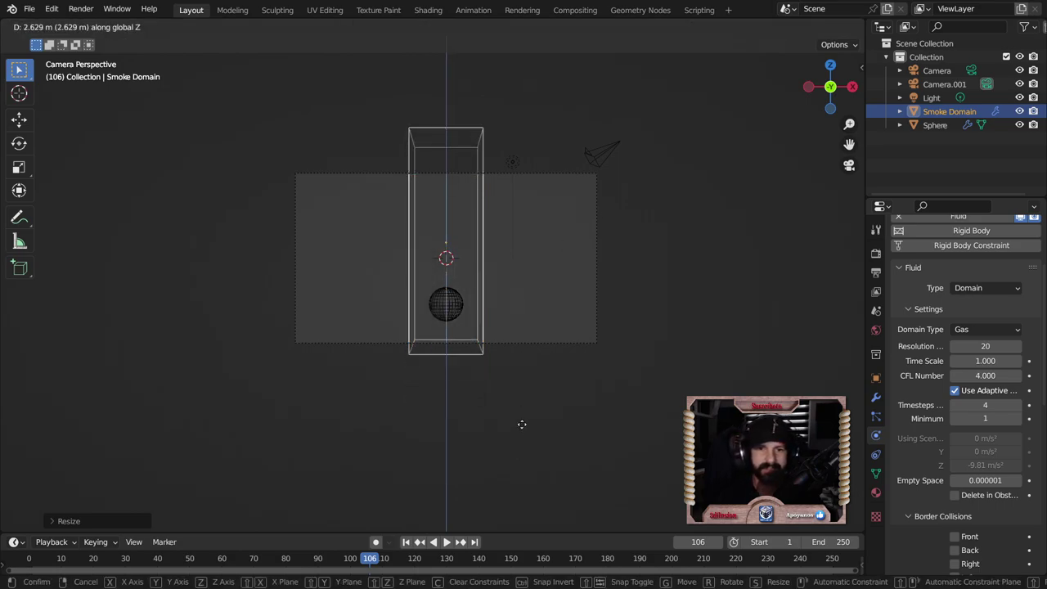
pyautogui.click(522, 424)
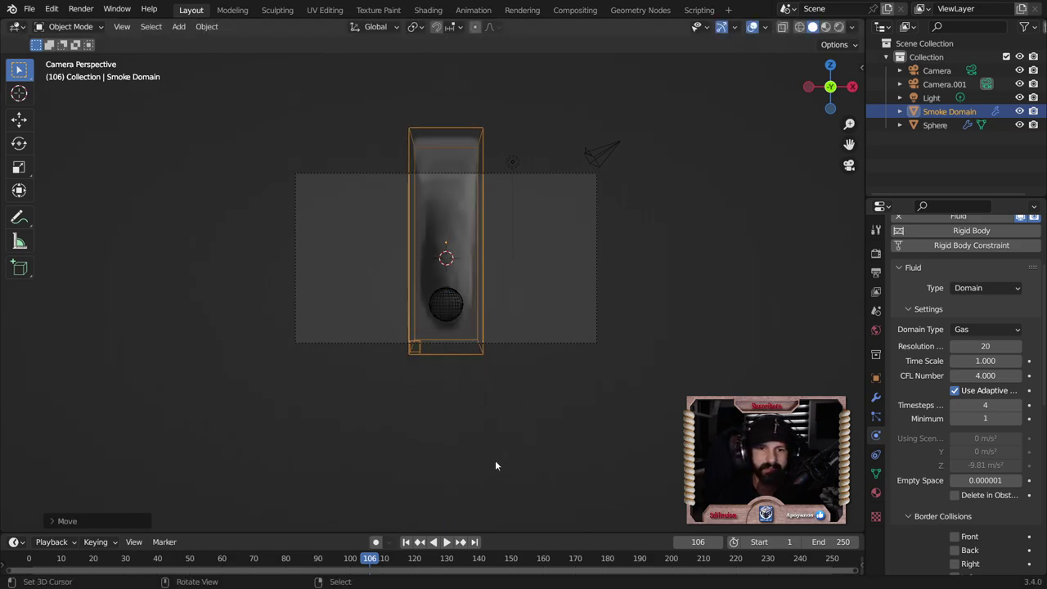
pyautogui.moveTo(420, 533); pyautogui.dragTo(420, 537)
pyautogui.click(407, 545)
pyautogui.press('space')
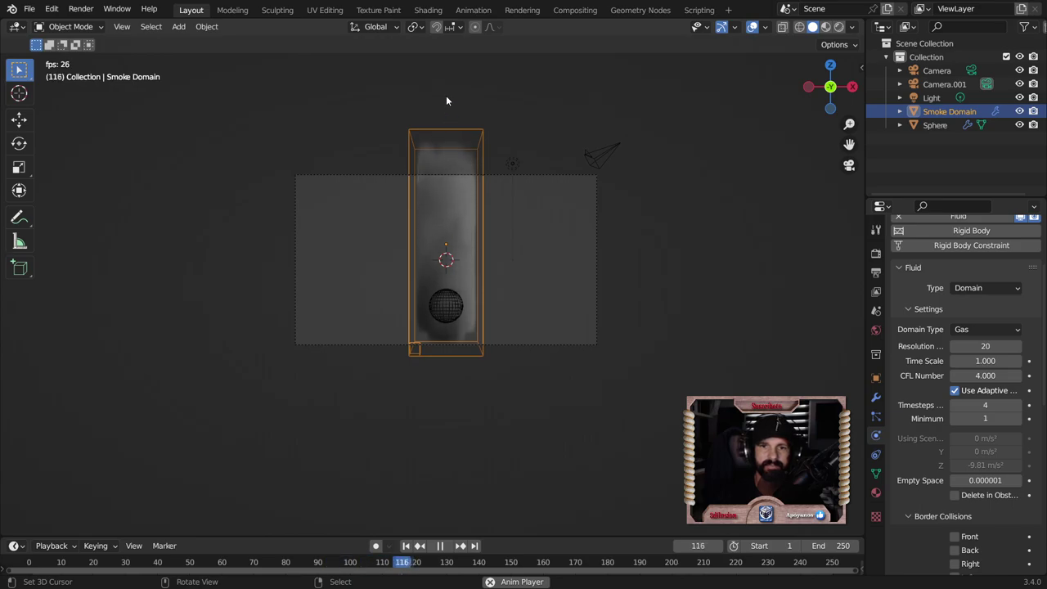
# Drag the viewport-timeline border upward to enlarge the timeline as the smoke plays
pyautogui.scroll(2, 490, 241)
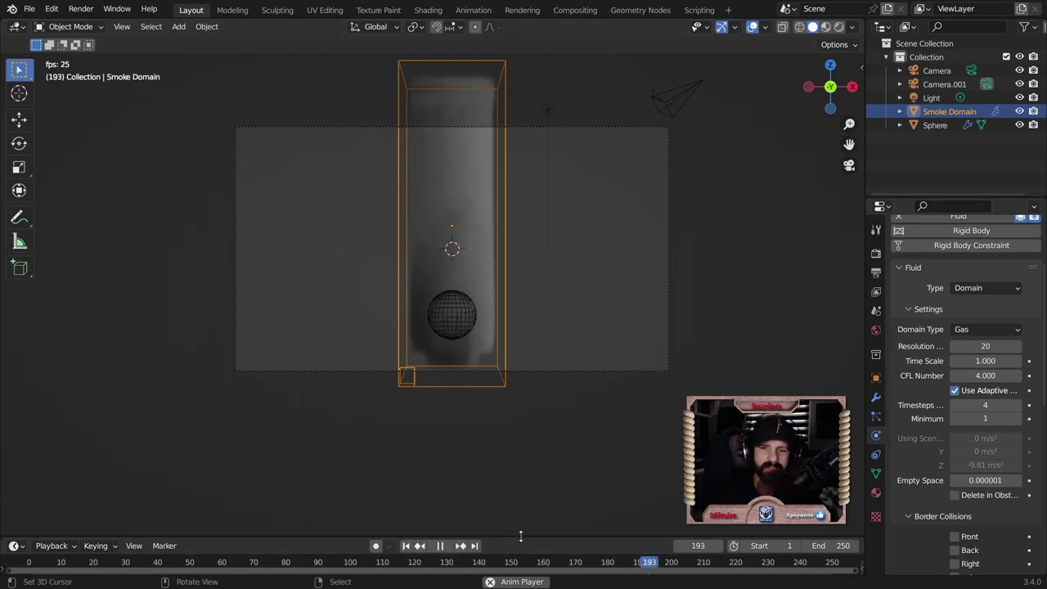
pyautogui.moveTo(518, 537); pyautogui.dragTo(528, 463)
# Try a much stronger gas Vorticity of 4.0 and replay the smoke from frame 1
pyautogui.press('Escape')
pyautogui.scroll(-8, 912, 409)
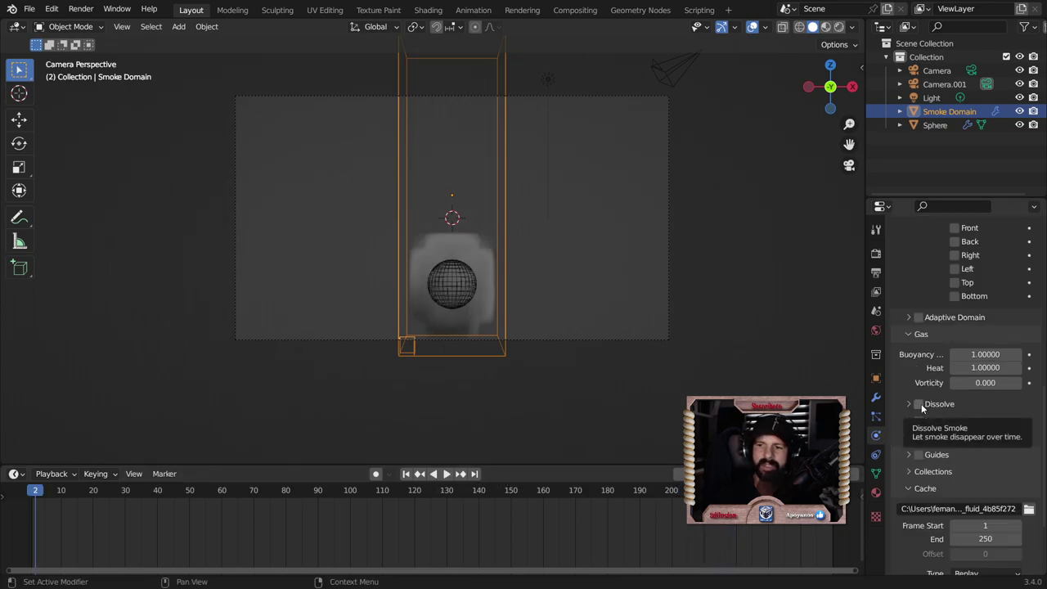
pyautogui.scroll(3, 921, 407)
pyautogui.scroll(3, 922, 407)
pyautogui.scroll(-6, 965, 393)
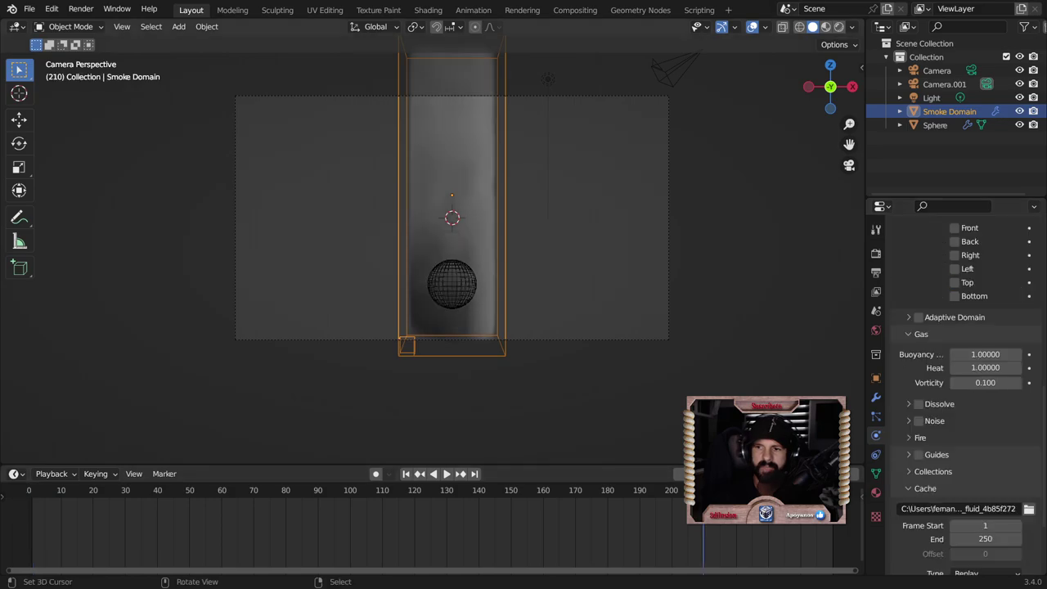
pyautogui.moveTo(988, 383); pyautogui.dragTo(940, 383)
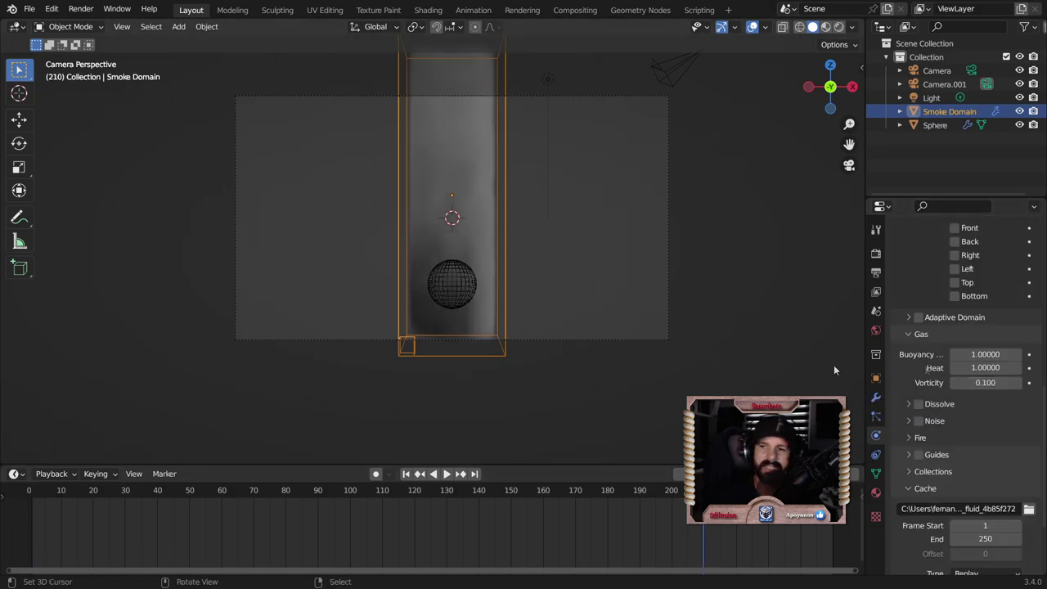
pyautogui.click(996, 383)
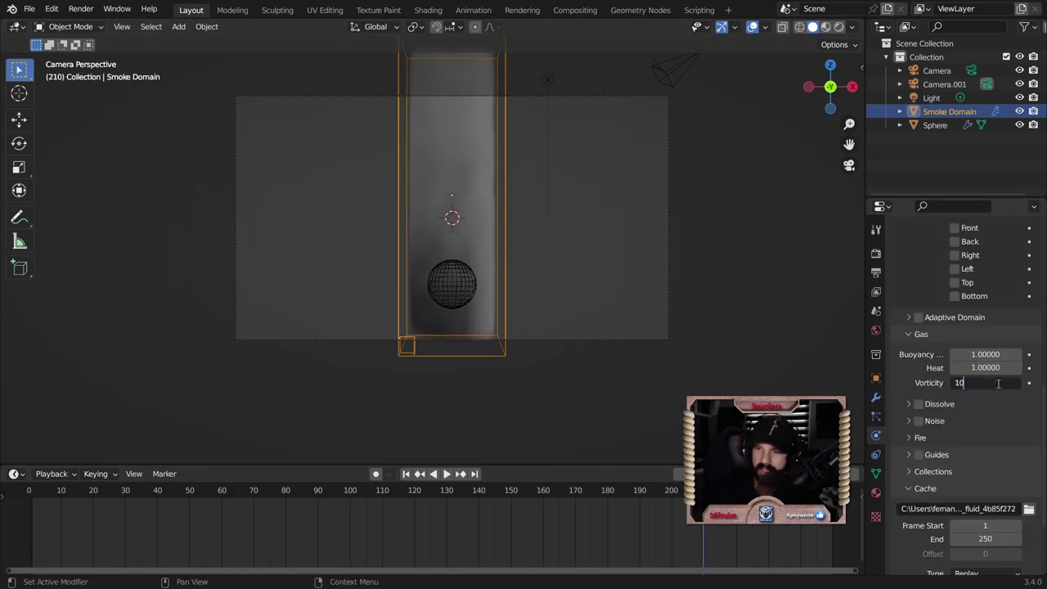
pyautogui.write('00')
pyautogui.press('Return')
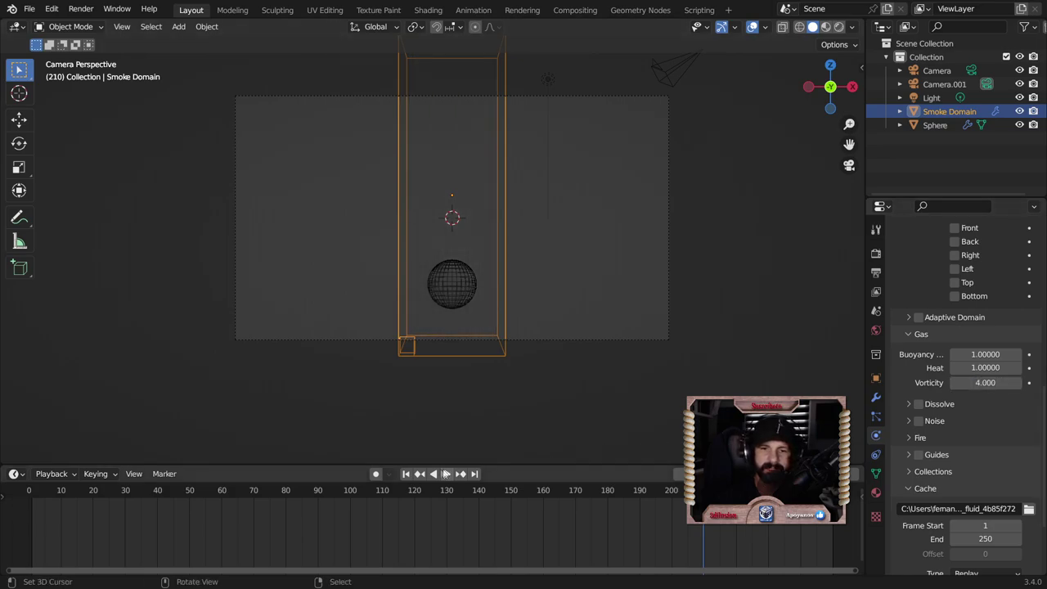
pyautogui.click(408, 474)
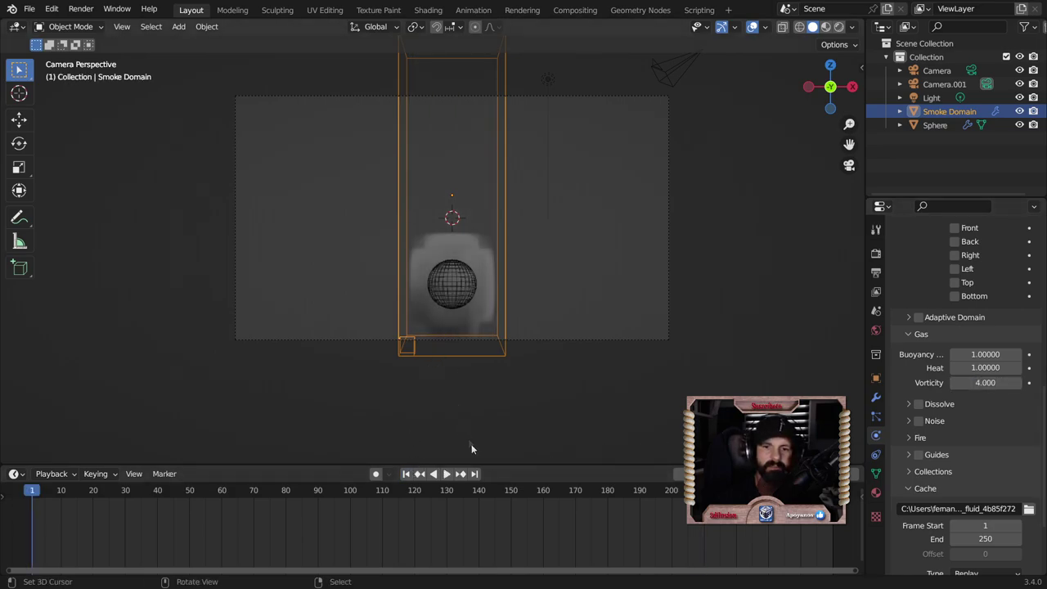
pyautogui.click(447, 474)
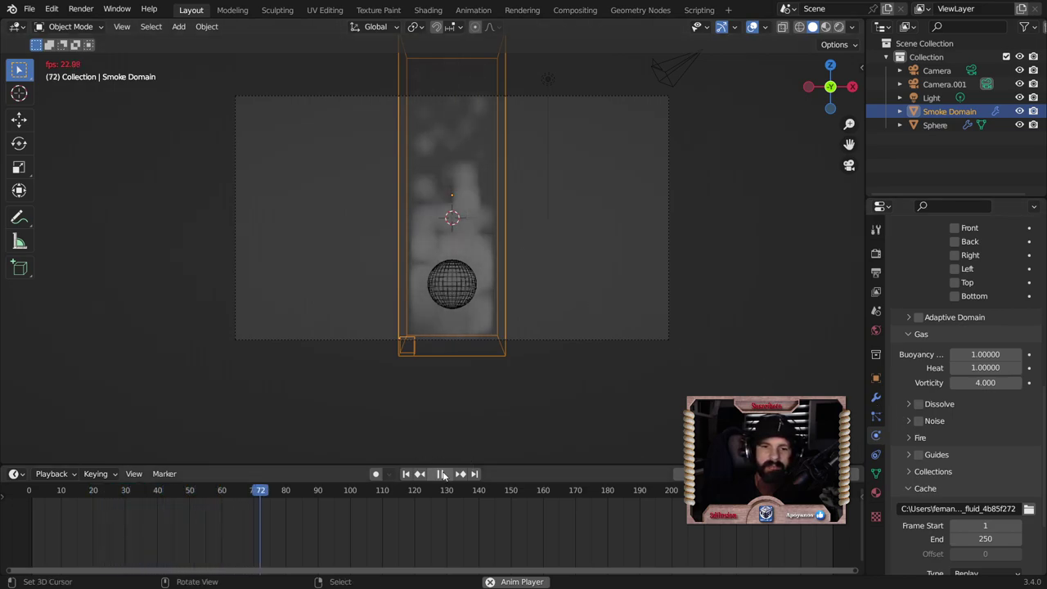
pyautogui.press('space')
# Set Vorticity to 0.020 and replay the simulation, stopping at frame 136
pyautogui.click(986, 383)
pyautogui.write('0.020')
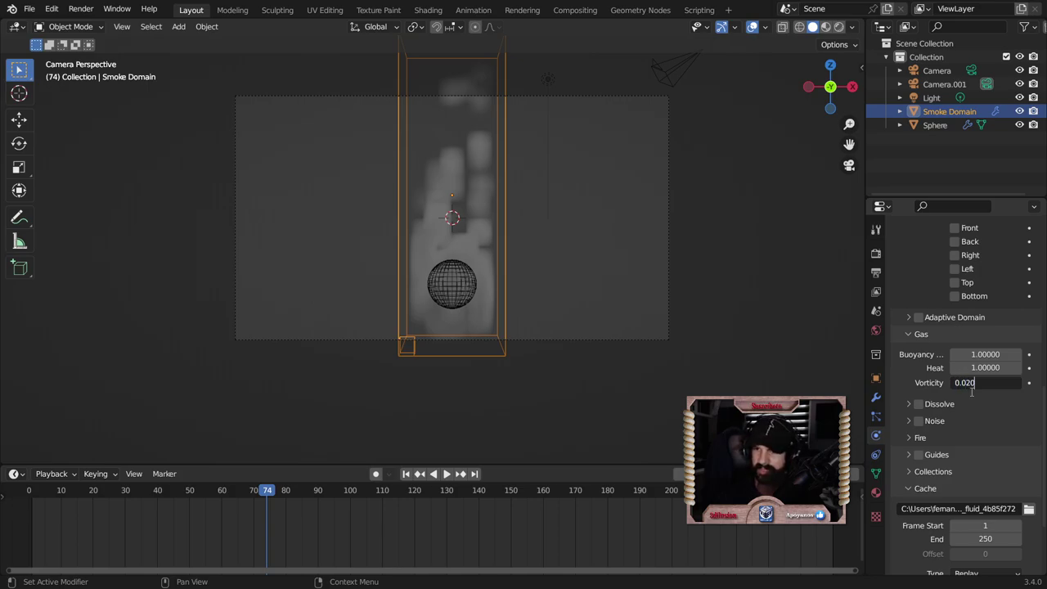
pyautogui.press('Return')
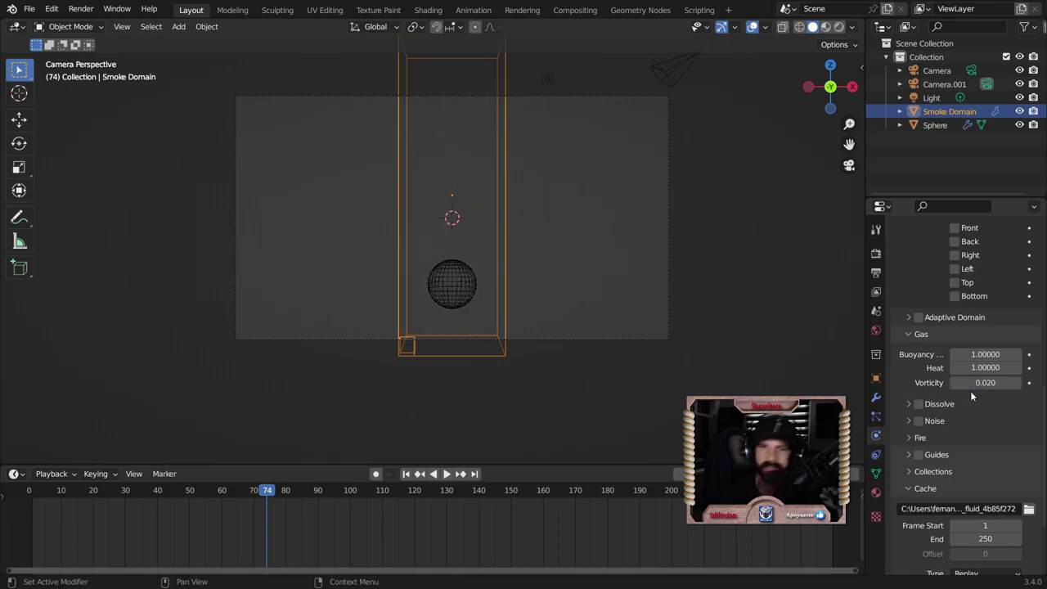
pyautogui.click(404, 474)
pyautogui.press('space')
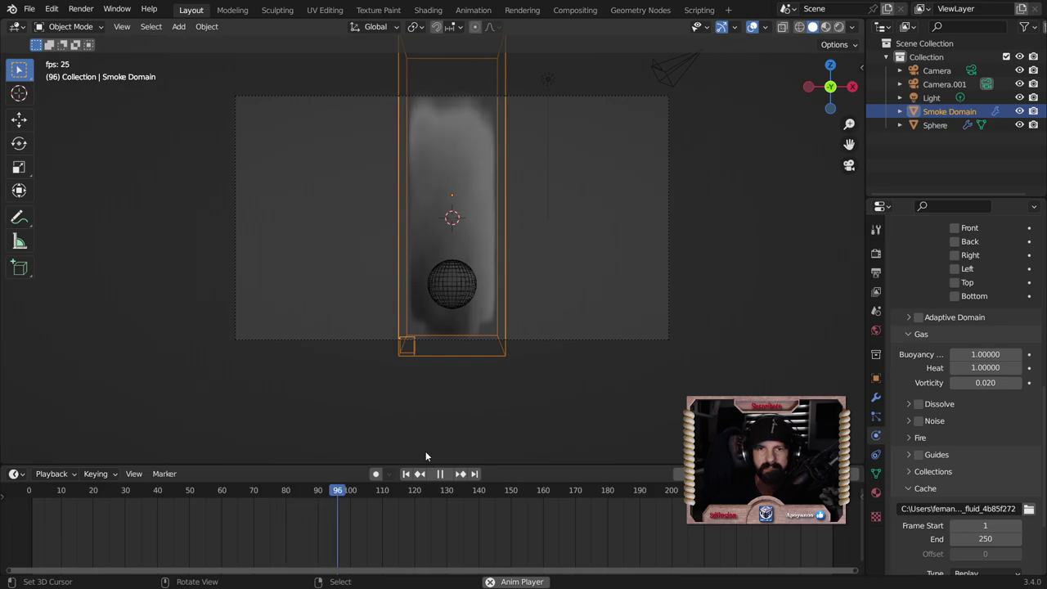
pyautogui.click(442, 473)
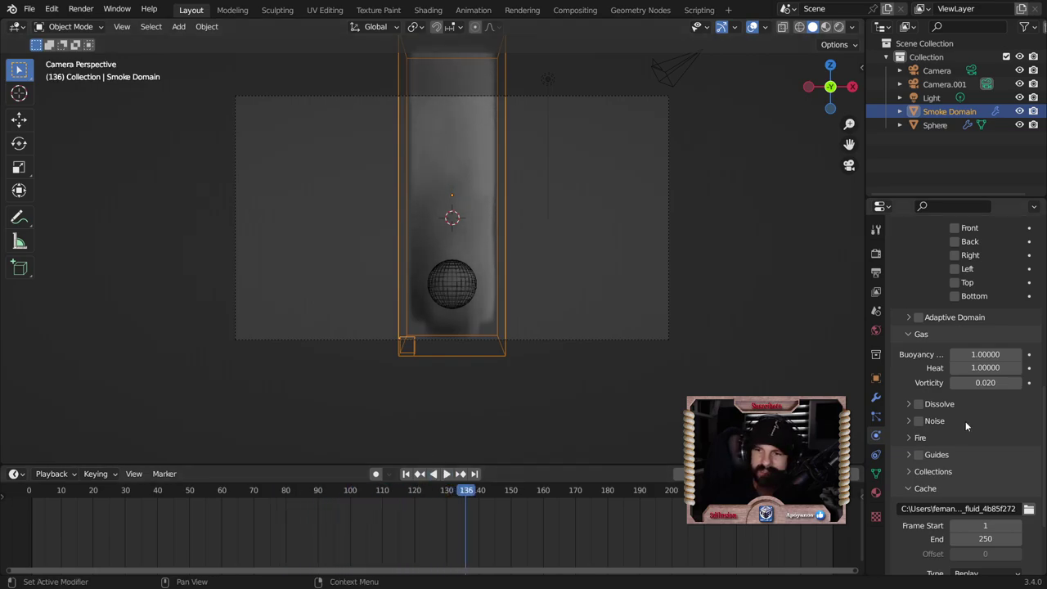
# Enable smoke Dissolve and play the simulation from the first frame
pyautogui.scroll(-2, 965, 421)
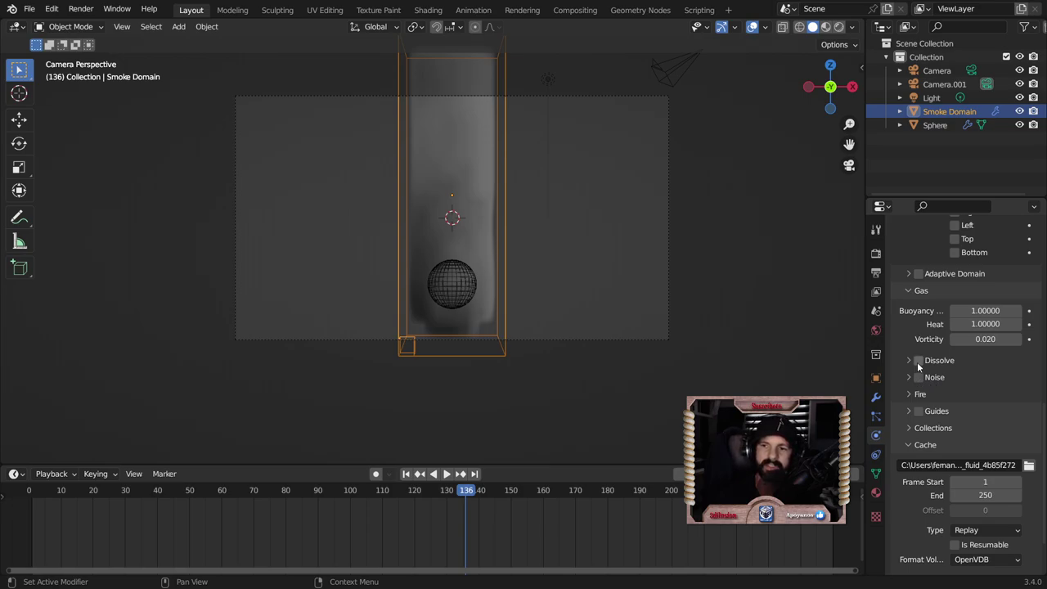
pyautogui.click(918, 361)
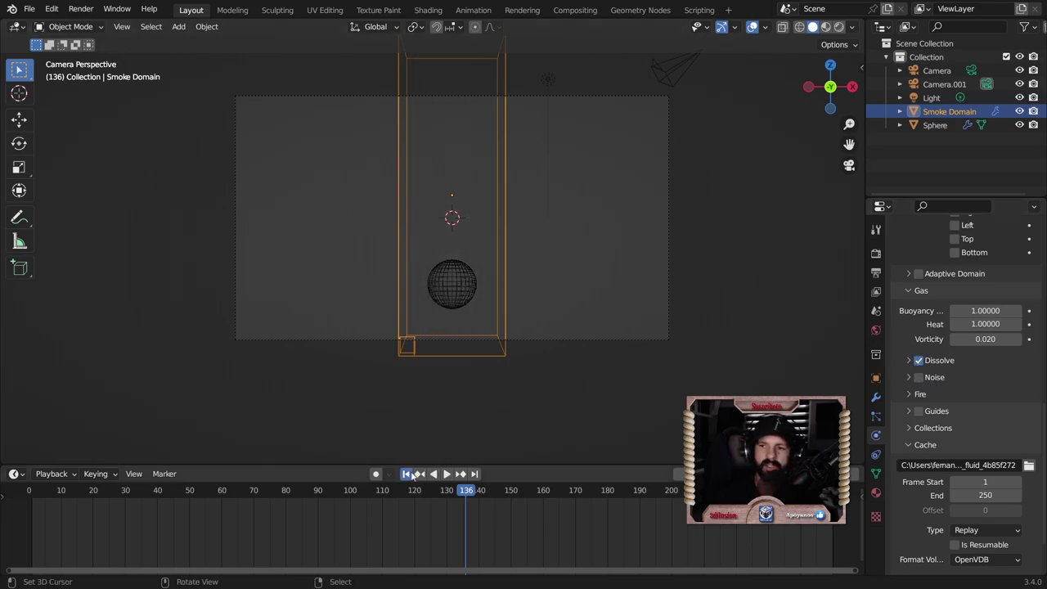
pyautogui.click(409, 474)
pyautogui.click(909, 360)
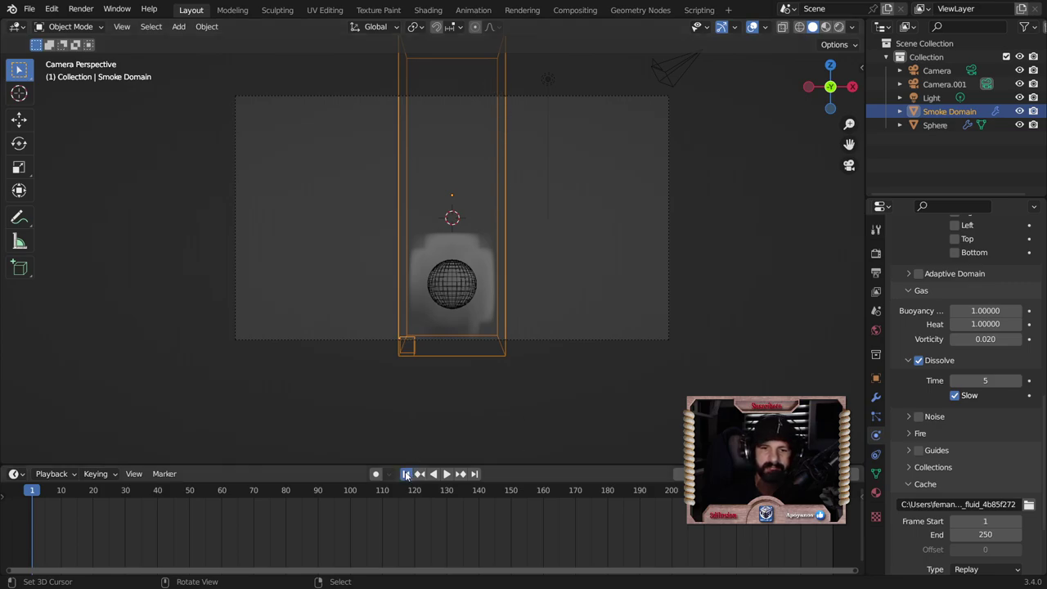
pyautogui.click(446, 474)
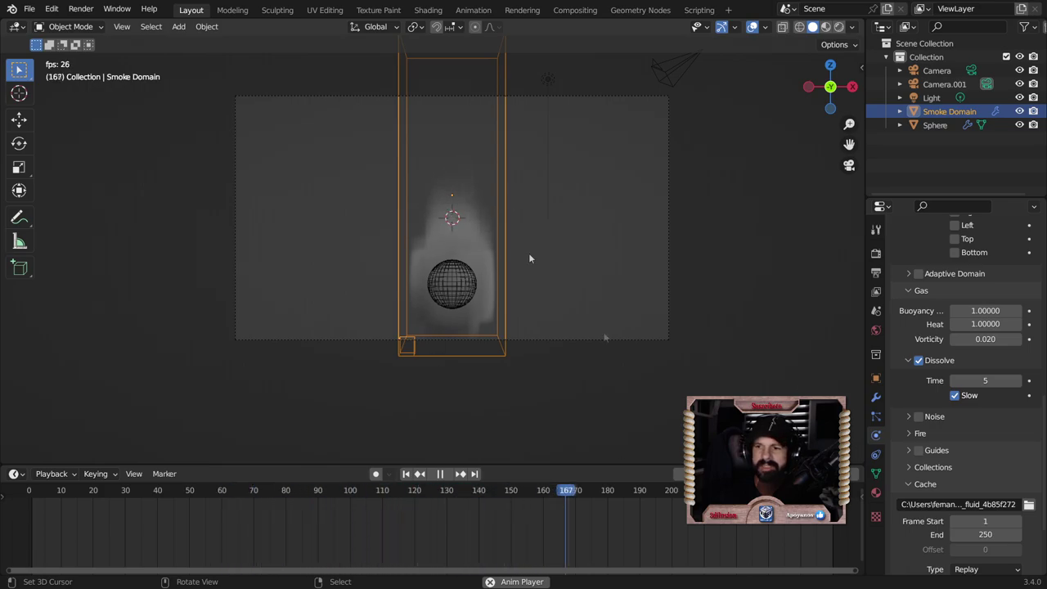
# Set the Dissolve Time to 11 with Slow dissolving
pyautogui.click(996, 380)
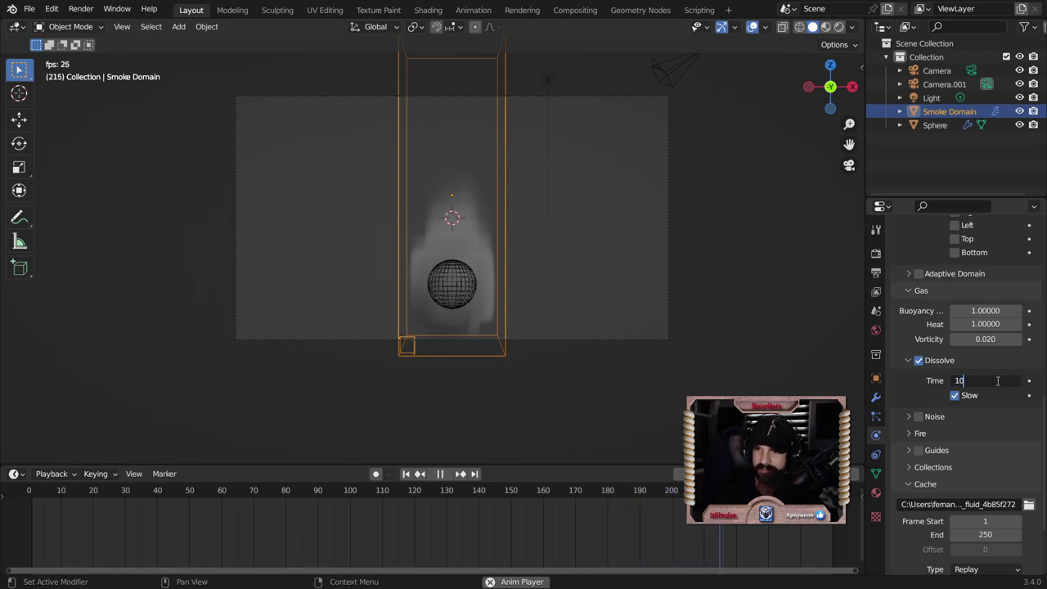
pyautogui.press('Return')
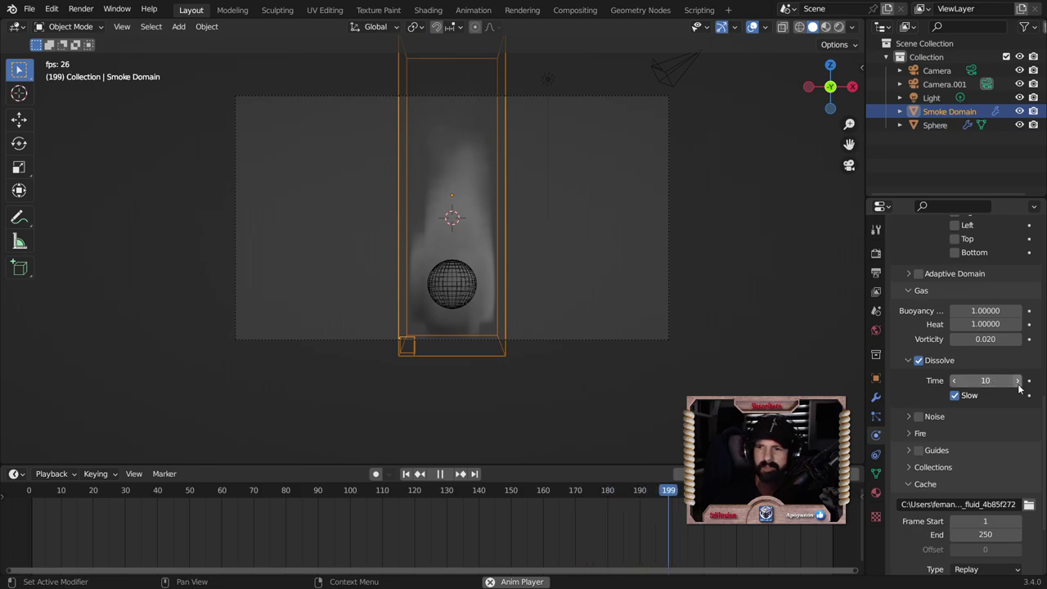
pyautogui.moveTo(992, 380); pyautogui.dragTo(1002, 381)
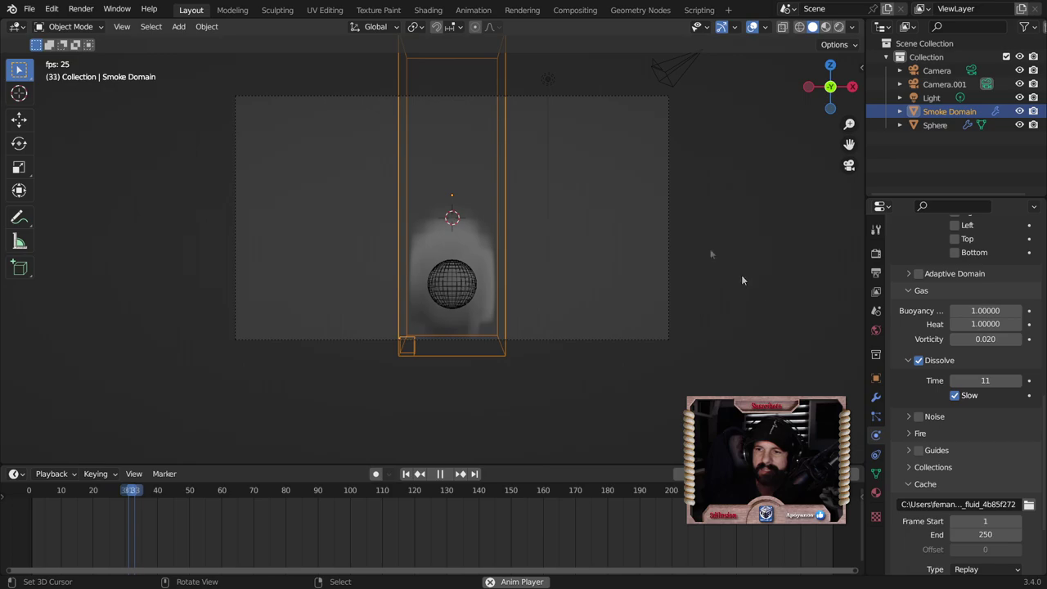
pyautogui.scroll(-1, 955, 402)
# Enable Noise on the smoke domain and replay the simulation from frame 1
pyautogui.scroll(-1, 957, 402)
pyautogui.scroll(-1, 932, 399)
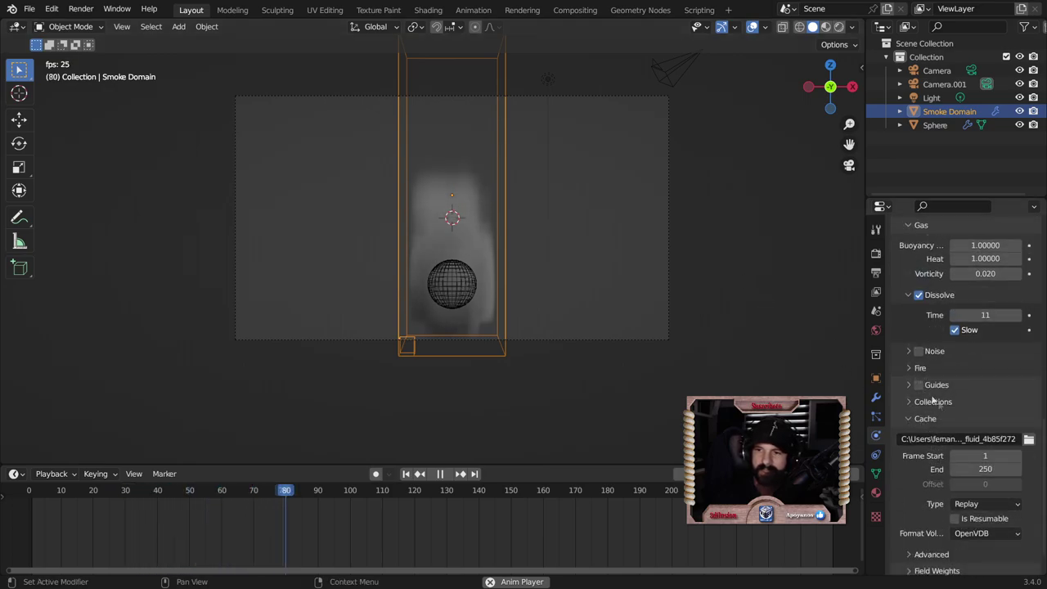
pyautogui.click(918, 351)
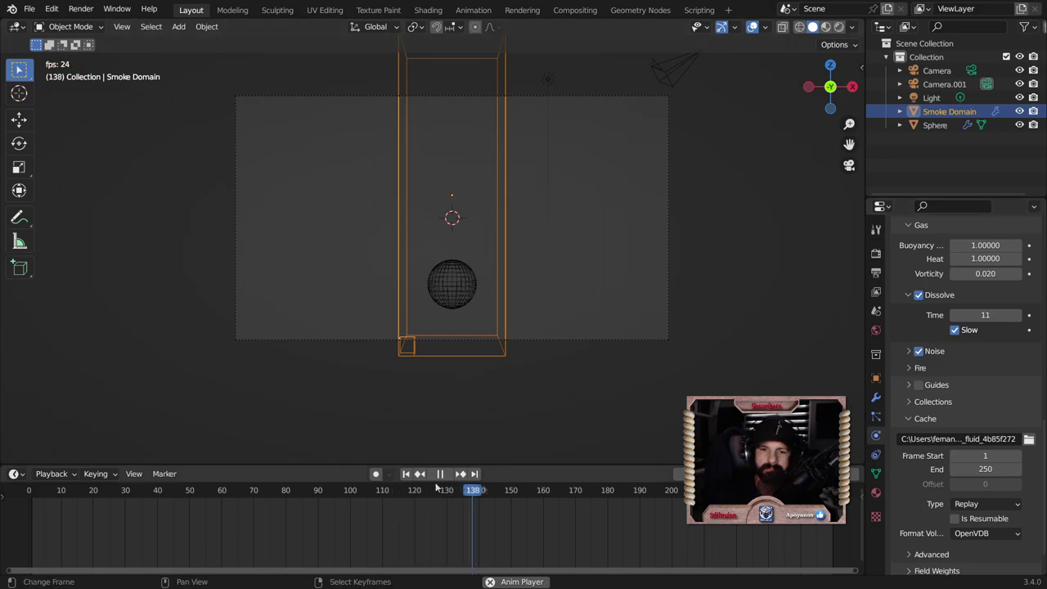
pyautogui.click(405, 474)
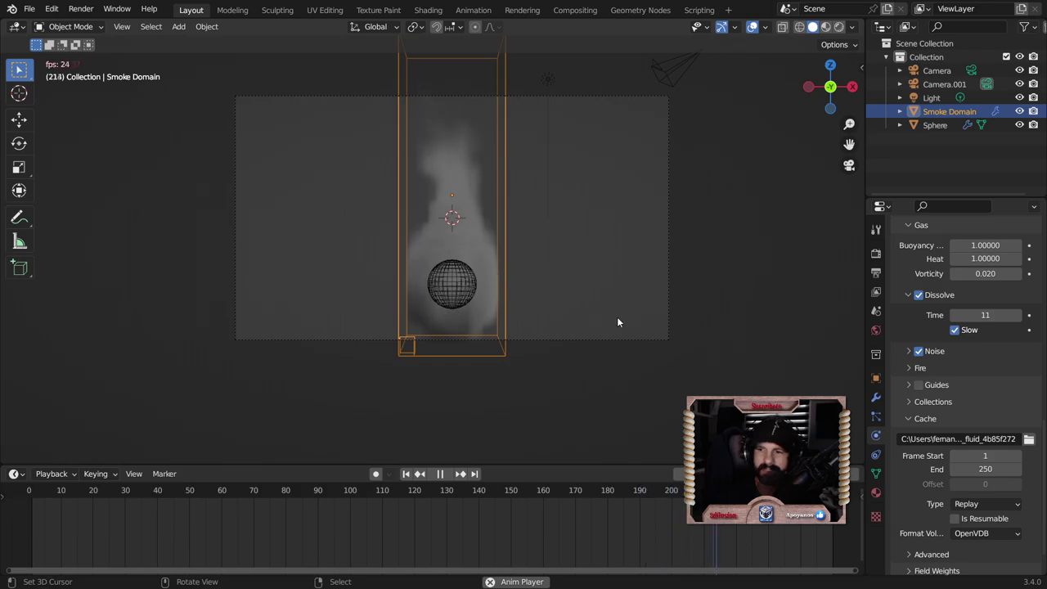
pyautogui.press('Escape')
# Select the sphere and begin moving it up the Z axis
pyautogui.click(472, 302)
pyautogui.press('g')
pyautogui.press('z')
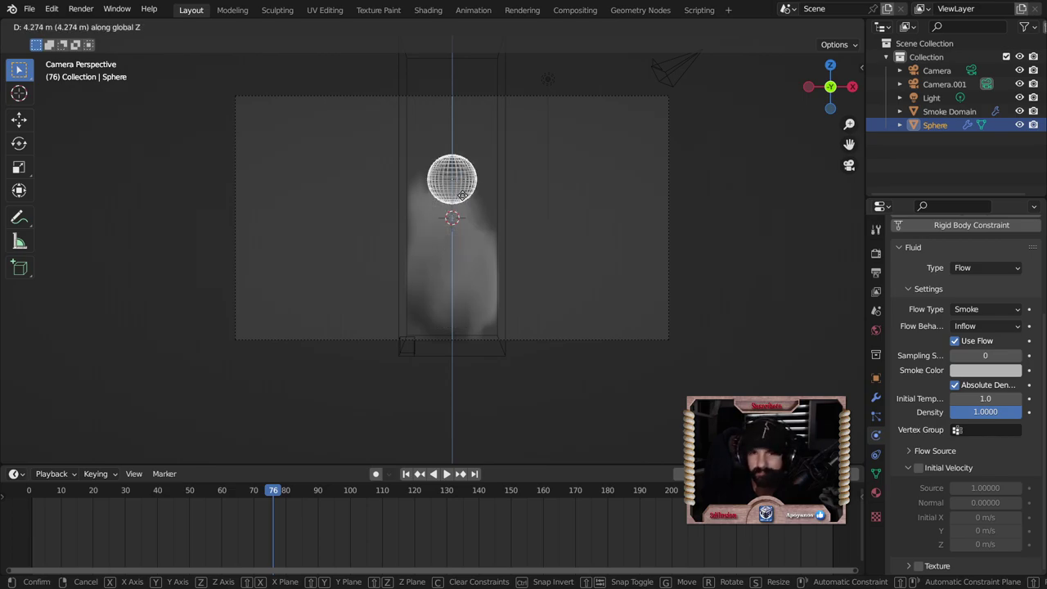
# Confirm the sphere's lowered position, replay the smoke, and select the Smoke Domain
pyautogui.click(472, 327)
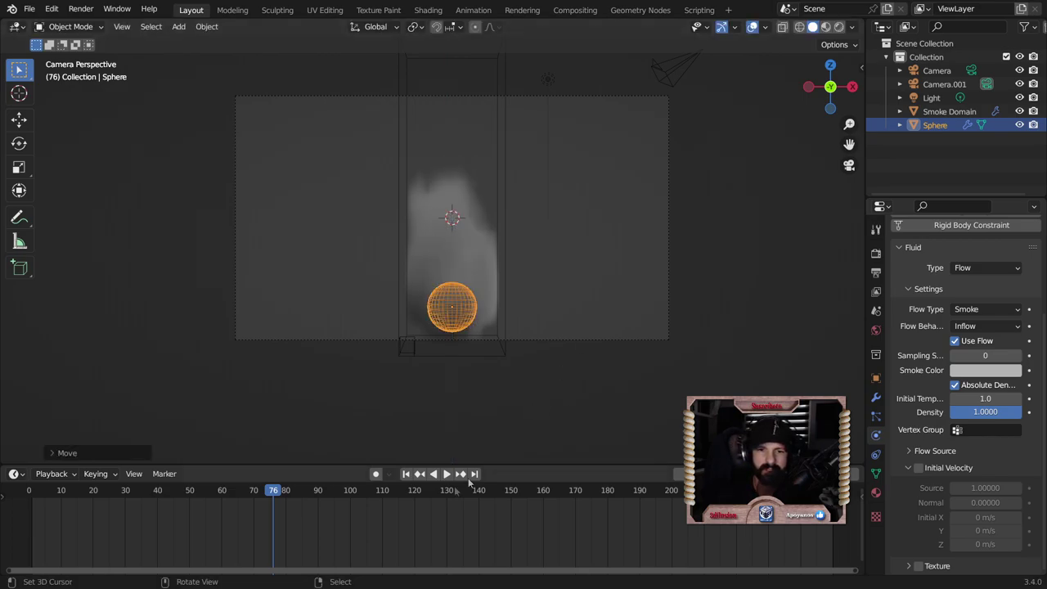
pyautogui.press('space')
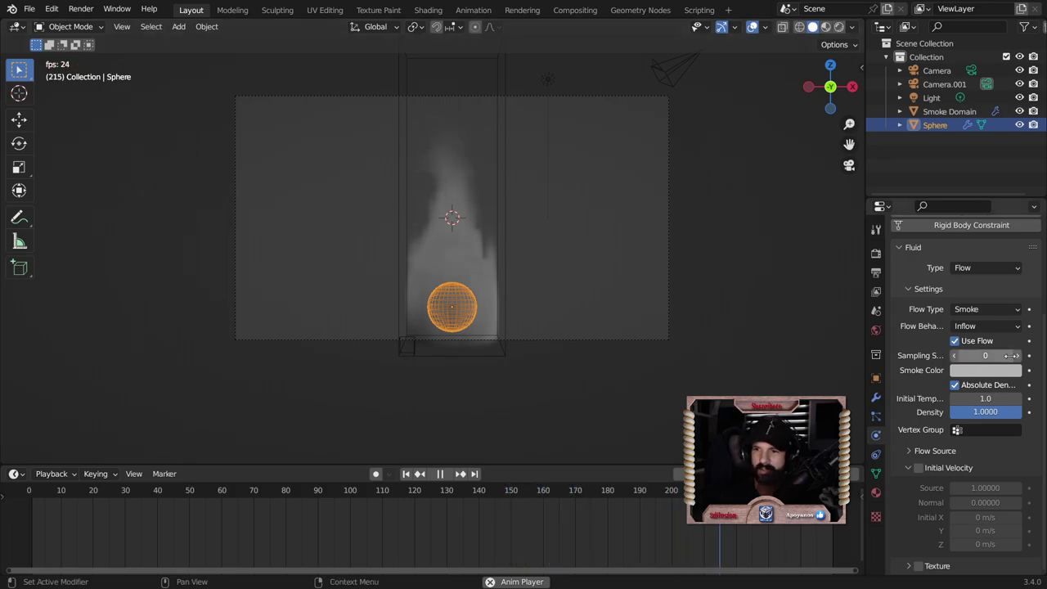
pyautogui.click(949, 111)
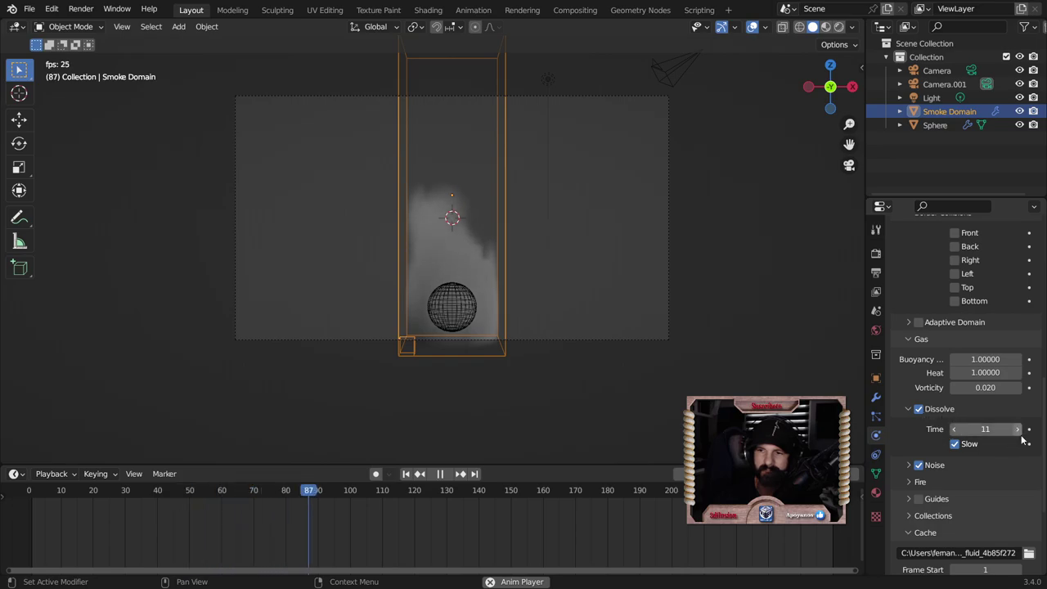
# Raise the domain's Dissolve Time to 14, replay from frame 1, then stop playback
pyautogui.click(1018, 429)
pyautogui.click(1017, 429)
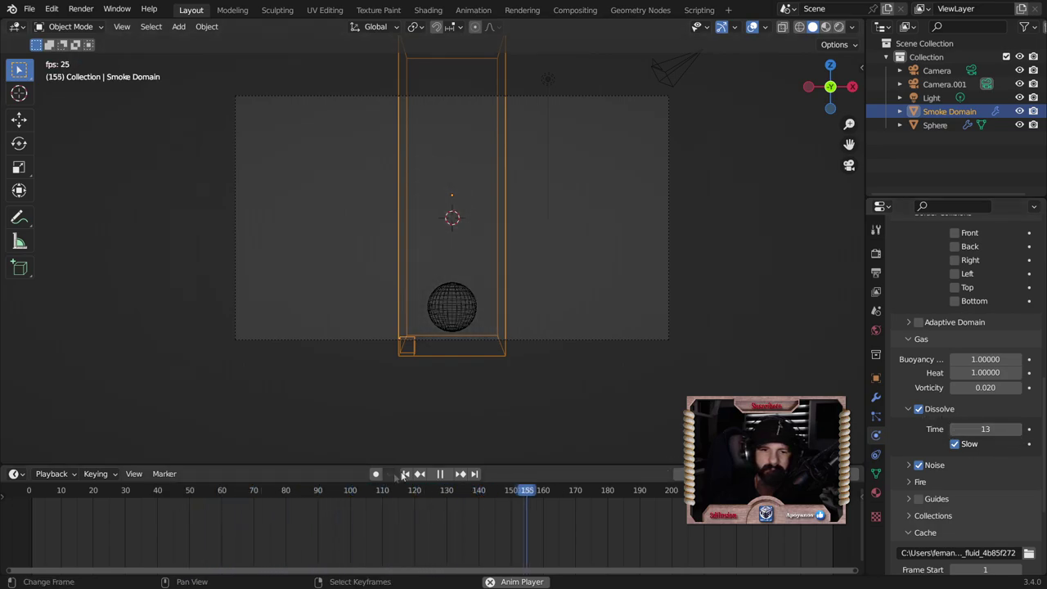
pyautogui.click(405, 474)
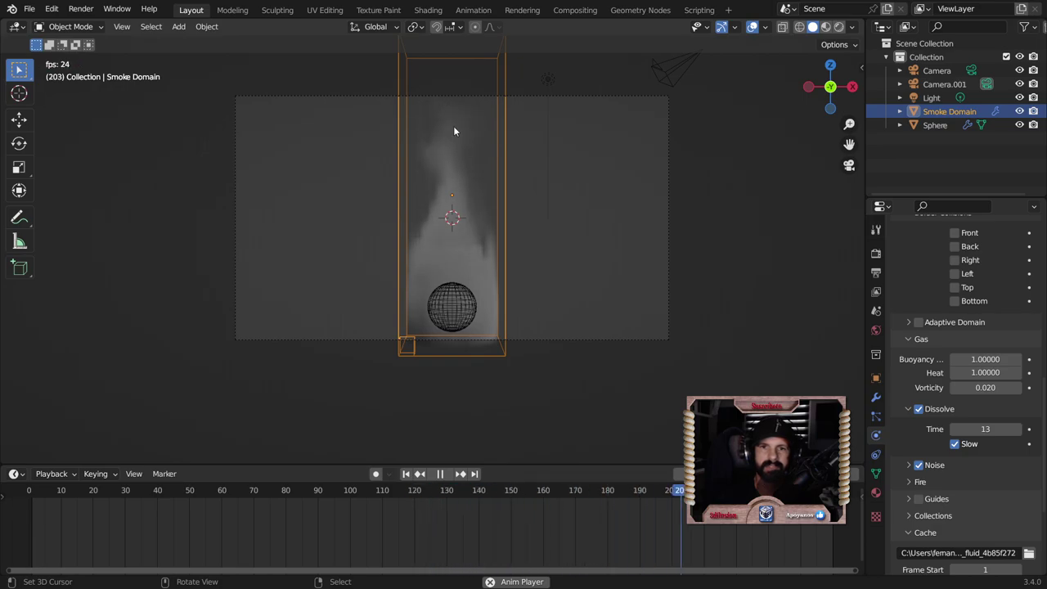
pyautogui.press('Escape')
pyautogui.scroll(5, 977, 461)
pyautogui.scroll(-3, 977, 461)
pyautogui.scroll(-3, 981, 463)
pyautogui.scroll(-3, 986, 466)
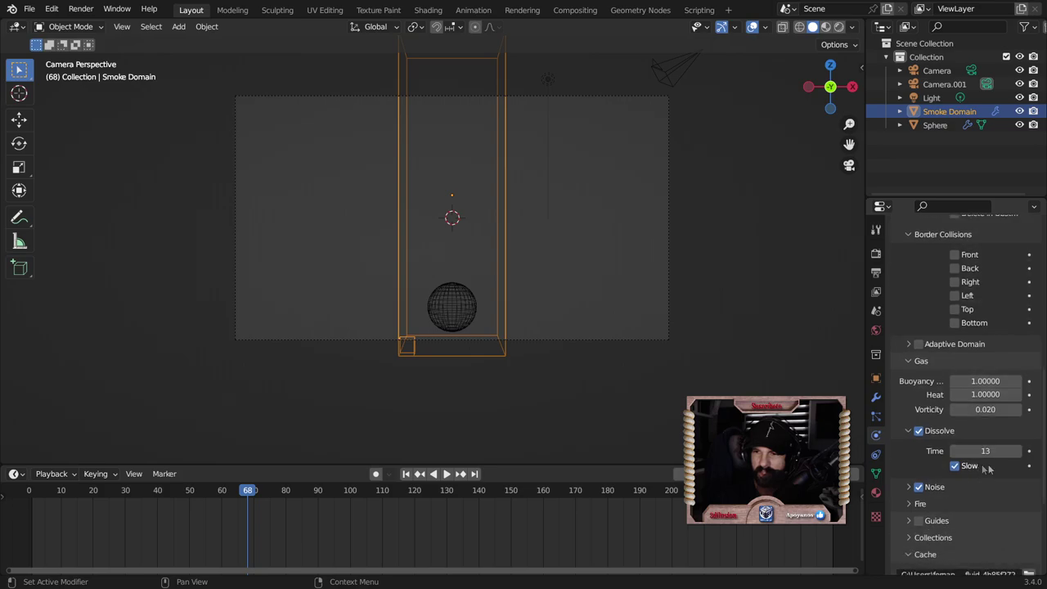
# Expand the Noise settings and replay the smoke from the first frame
pyautogui.click(909, 487)
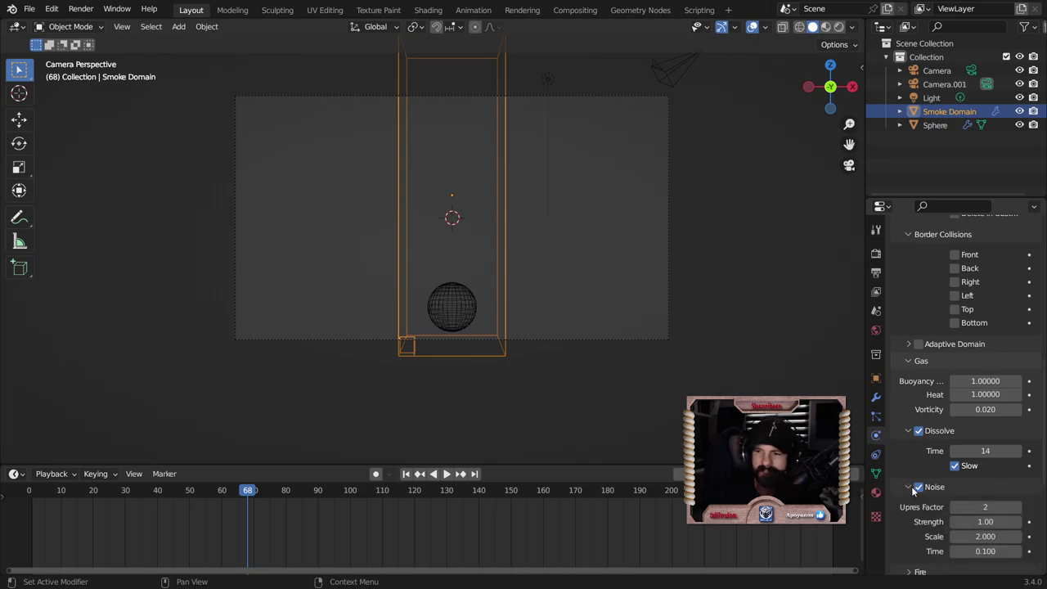
pyautogui.scroll(-2, 913, 489)
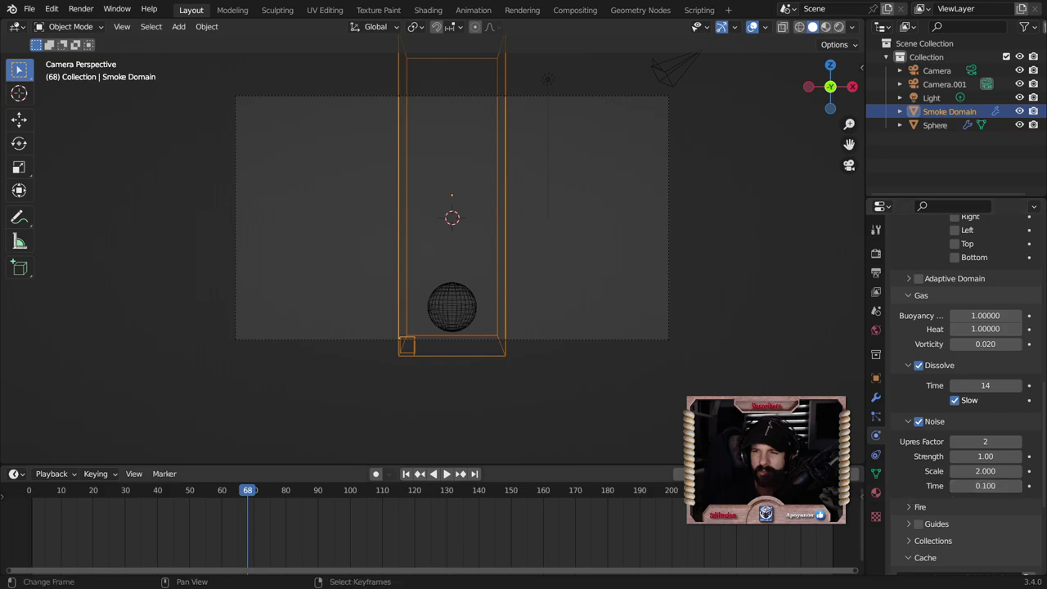
pyautogui.click(407, 474)
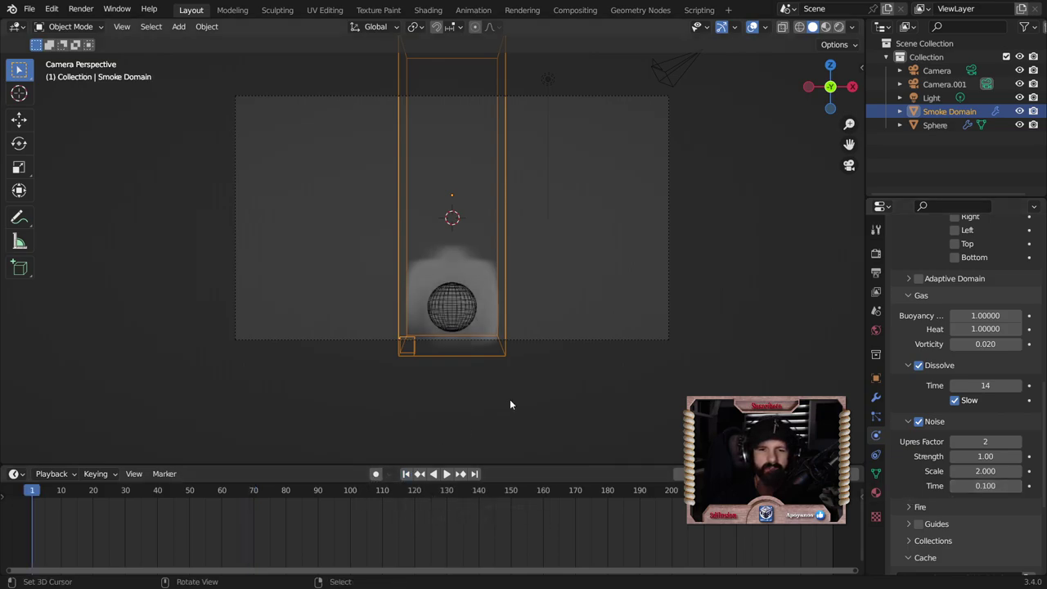
pyautogui.press('space')
# Set the noise Strength to 1 and replay from the first frame
pyautogui.doubleClick(962, 455)
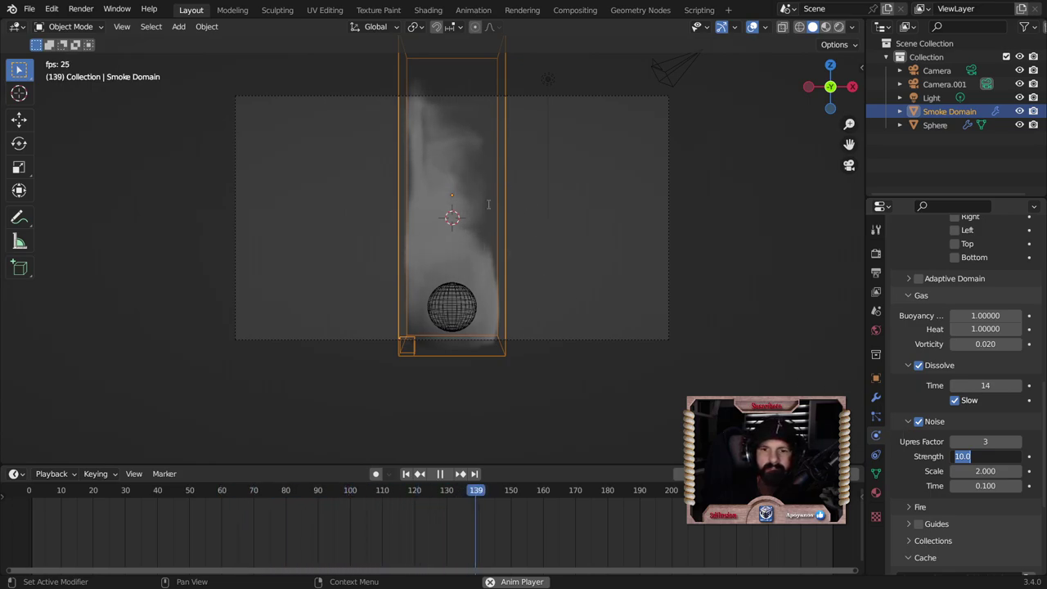
pyautogui.write('1')
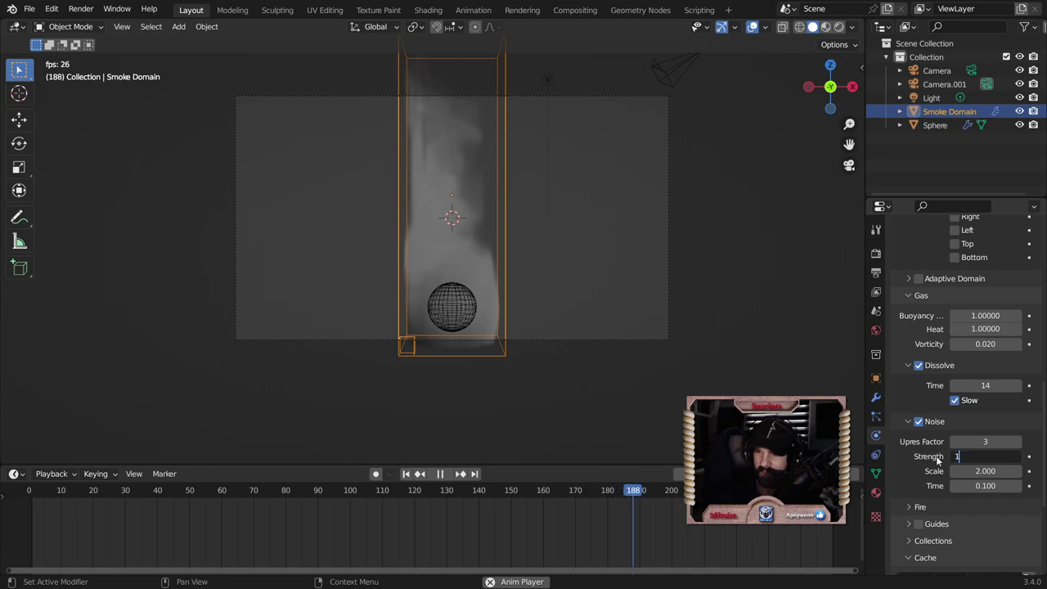
pyautogui.press('Return')
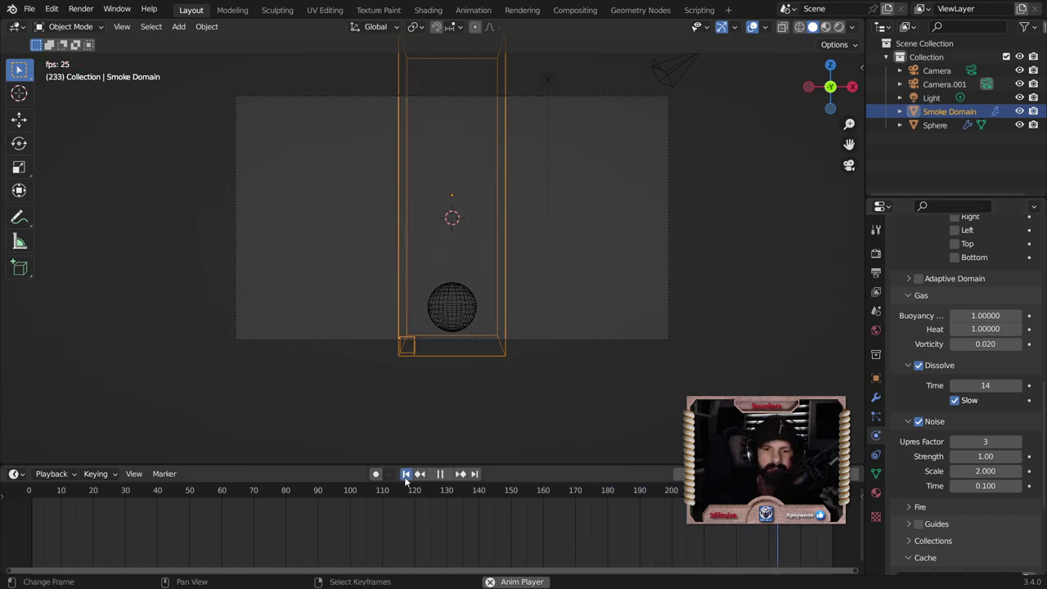
pyautogui.click(406, 480)
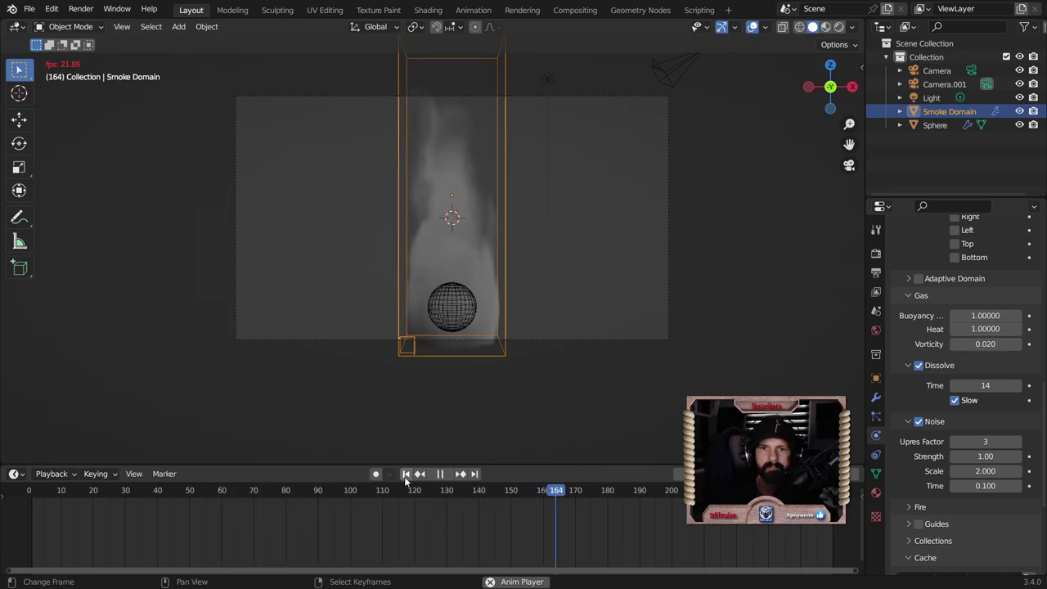
# Change the noise Strength to 0.5 and expand the Cache panel
pyautogui.click(969, 461)
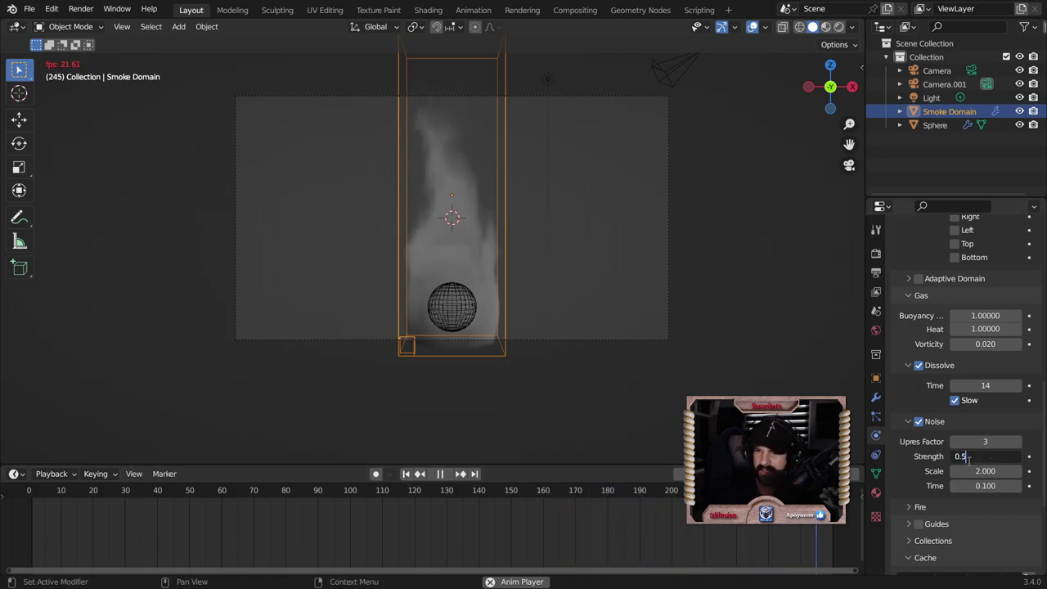
pyautogui.press('Return')
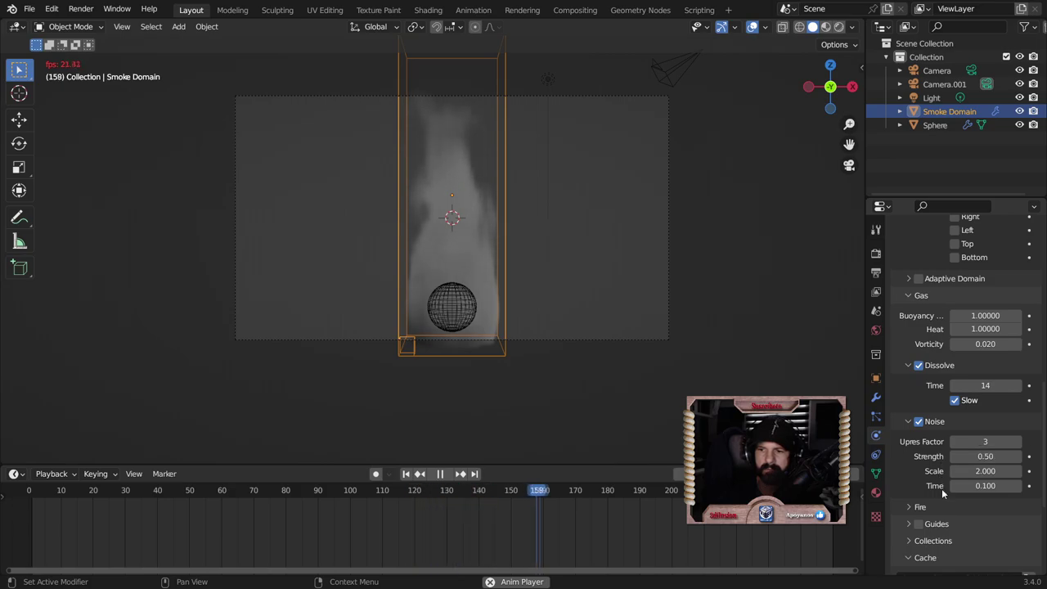
pyautogui.click(925, 557)
pyautogui.scroll(-3, 943, 532)
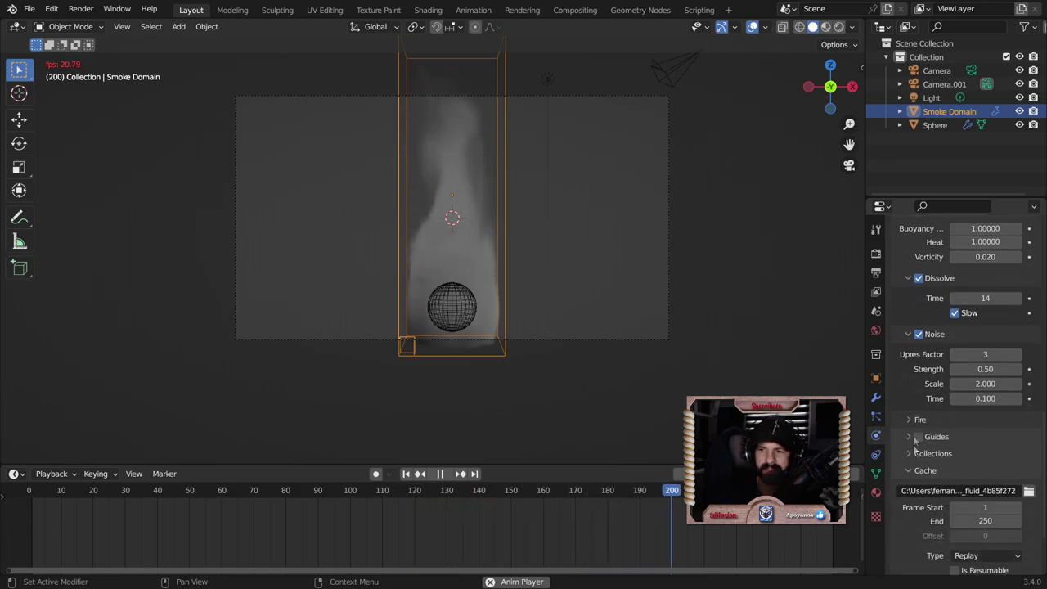
# Stop playback at frame 142 and browse for the D:\you_tube\humo\cache\ cache folder
pyautogui.scroll(-2, 940, 438)
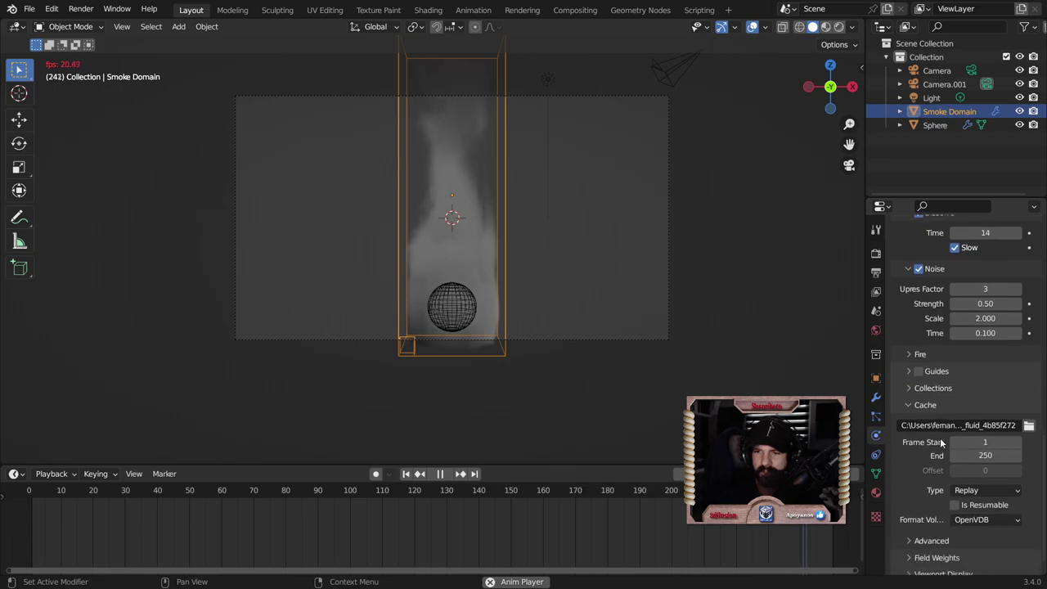
pyautogui.scroll(-1, 939, 438)
pyautogui.click(441, 474)
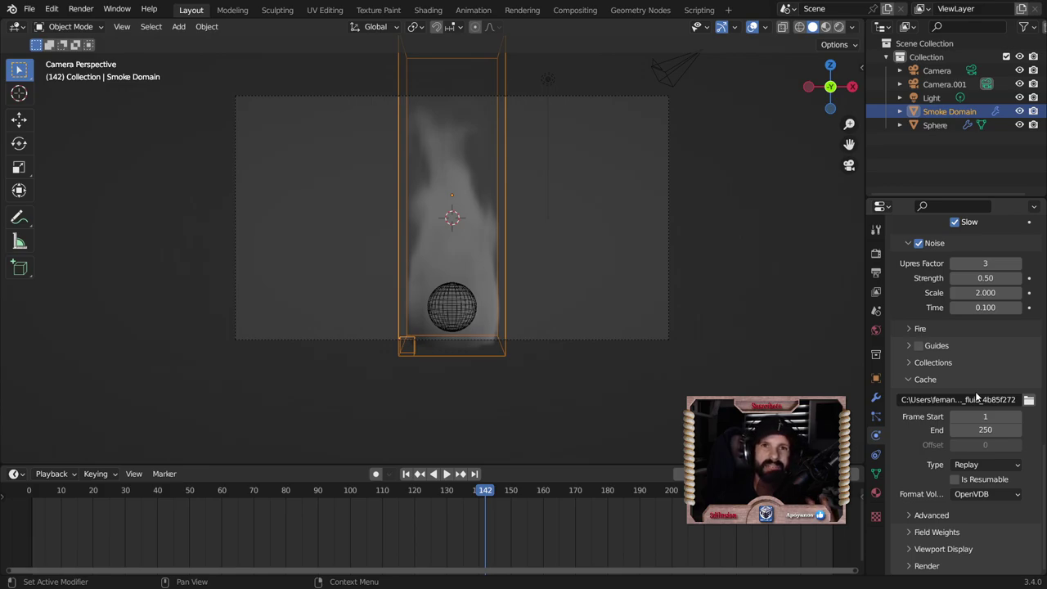
pyautogui.click(1028, 401)
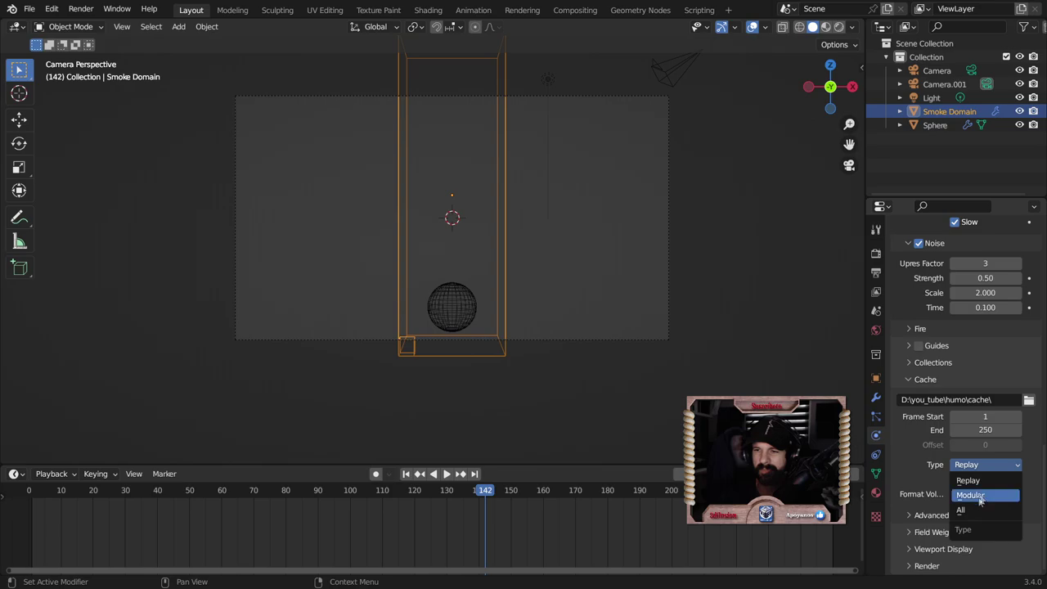
# Set the cache Type to All and keep OpenVDB as the volume format
pyautogui.click(961, 509)
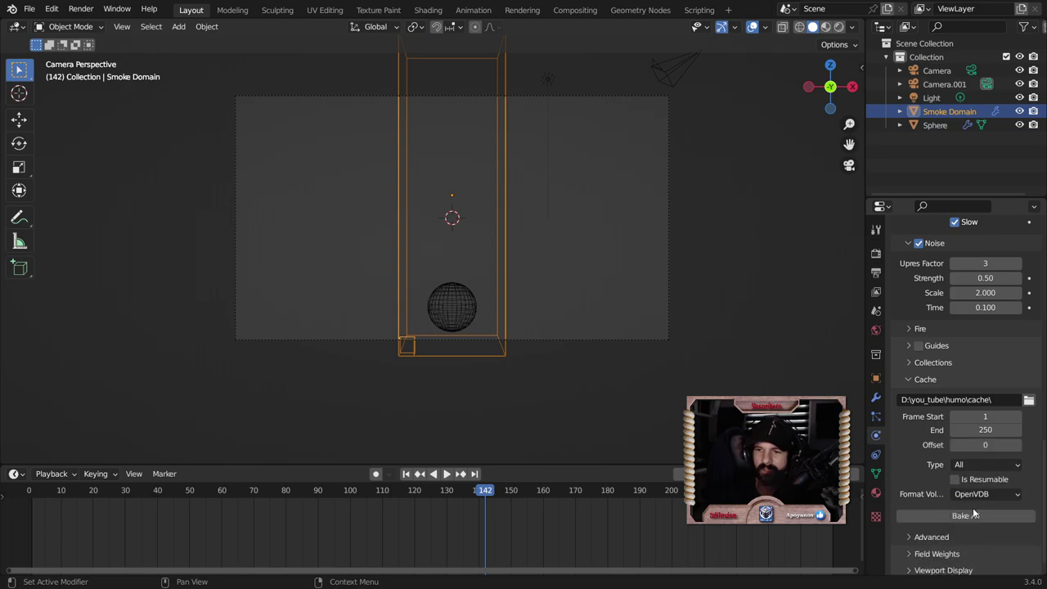
pyautogui.click(1019, 496)
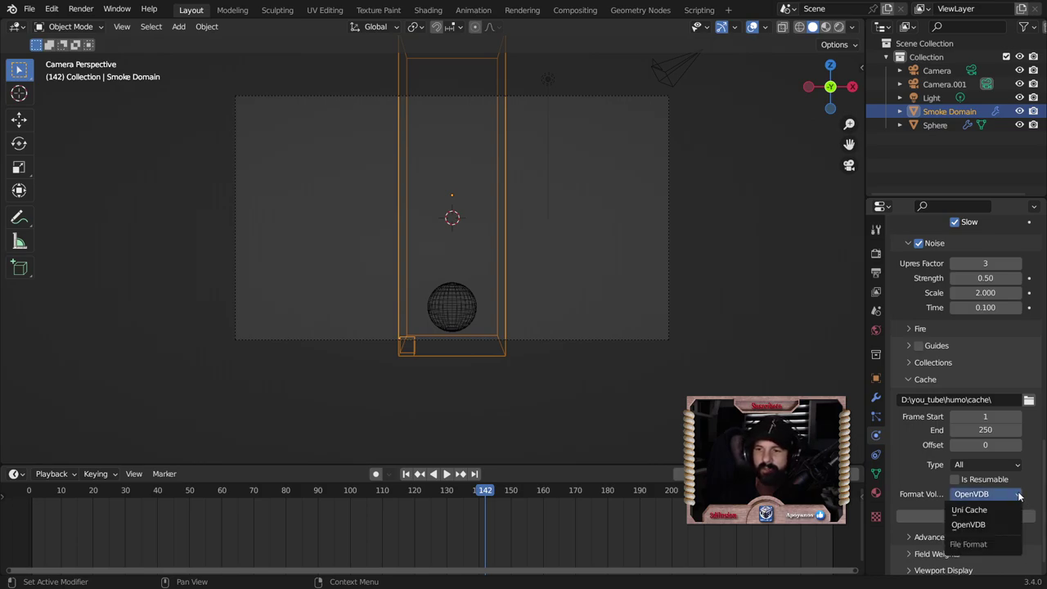
pyautogui.click(968, 524)
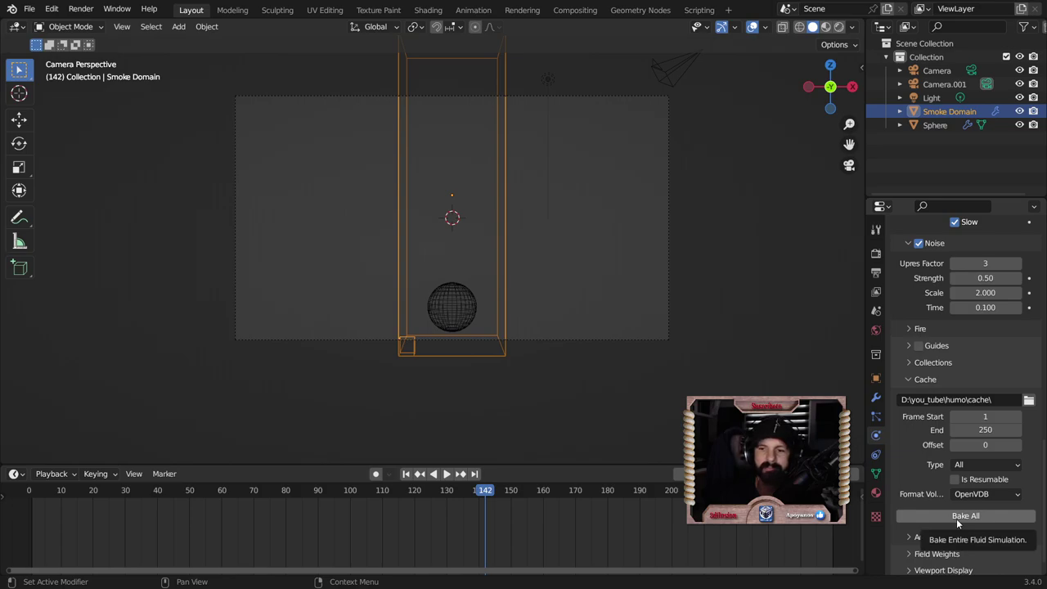
# Bake All the smoke simulation, then Free All to empty the cache
pyautogui.click(956, 518)
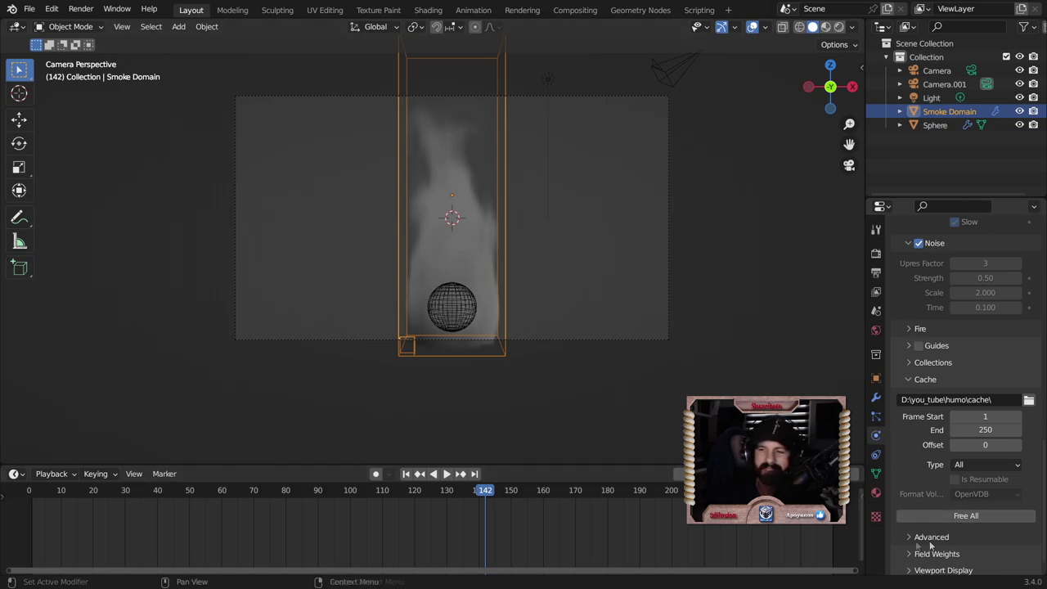
pyautogui.click(955, 515)
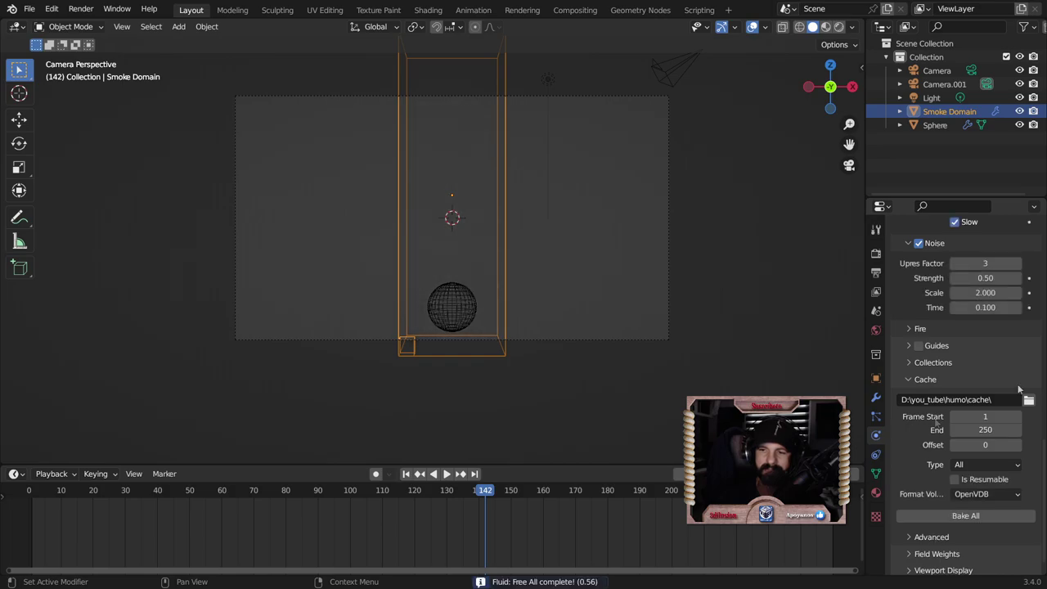
pyautogui.scroll(3, 928, 357)
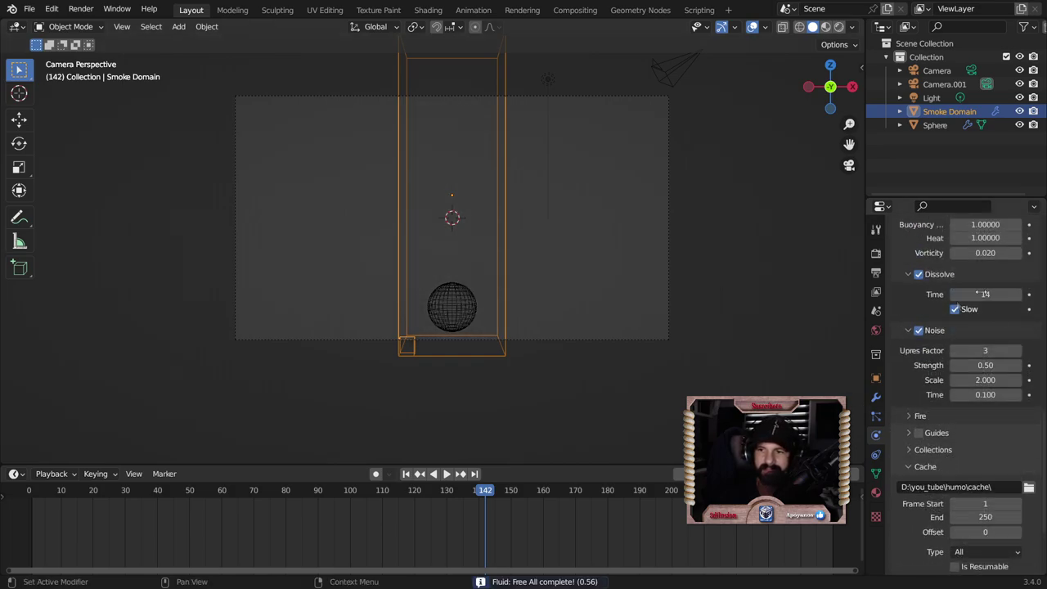
pyautogui.scroll(2, 974, 398)
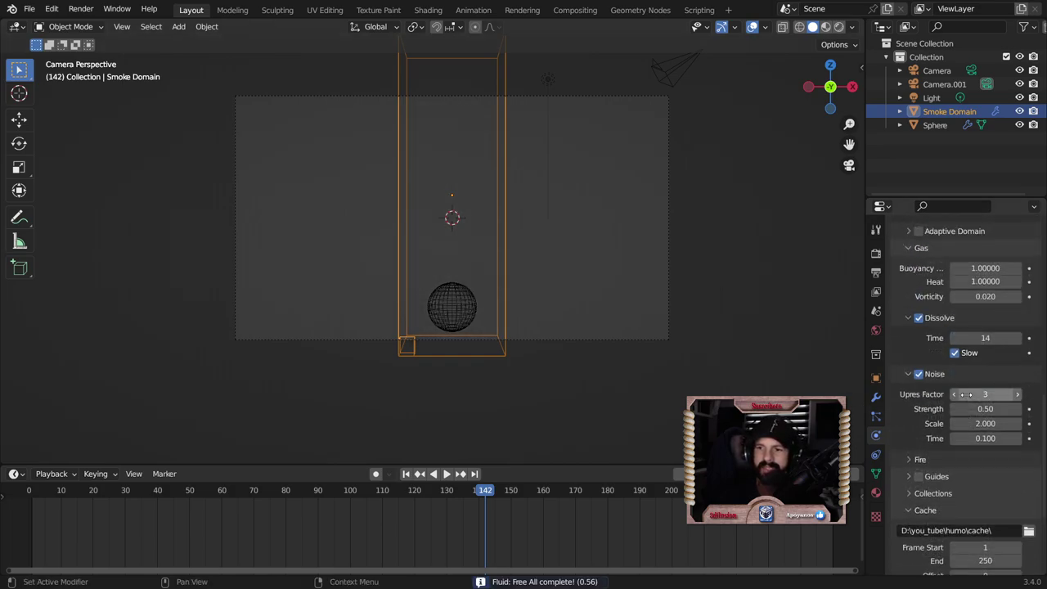
# Set the smoke domain's Resolution Divisions to 100
pyautogui.scroll(6, 975, 399)
pyautogui.scroll(1, 974, 398)
pyautogui.scroll(3, 974, 398)
pyautogui.scroll(2, 975, 398)
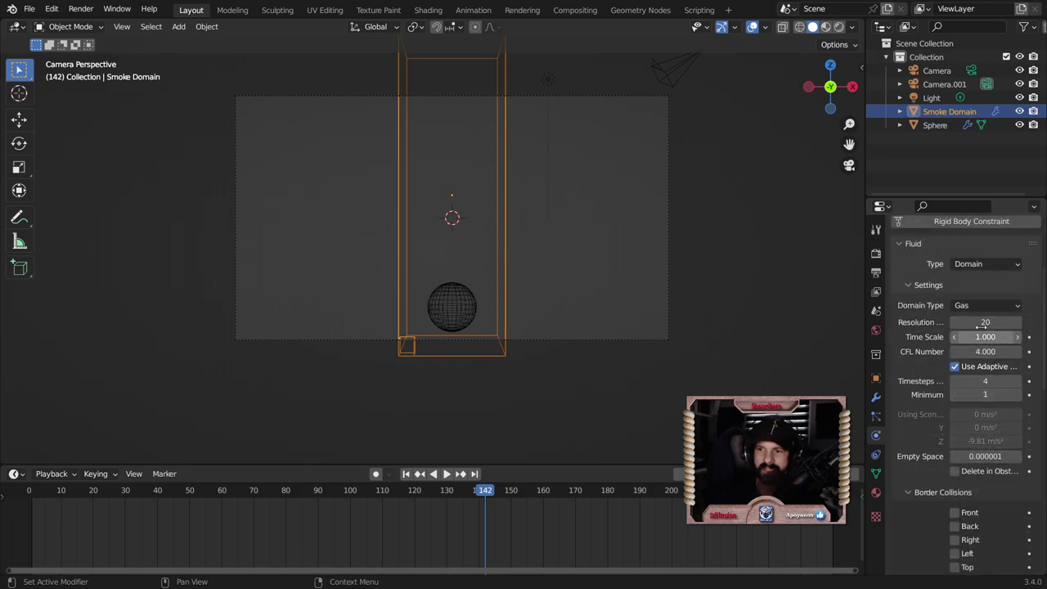
pyautogui.doubleClick(975, 322)
pyautogui.write('0')
pyautogui.press('Return')
# Return to frame 1 and Bake All the smoke into D:\you_tube\humo\cache\
pyautogui.scroll(-2, 571, 435)
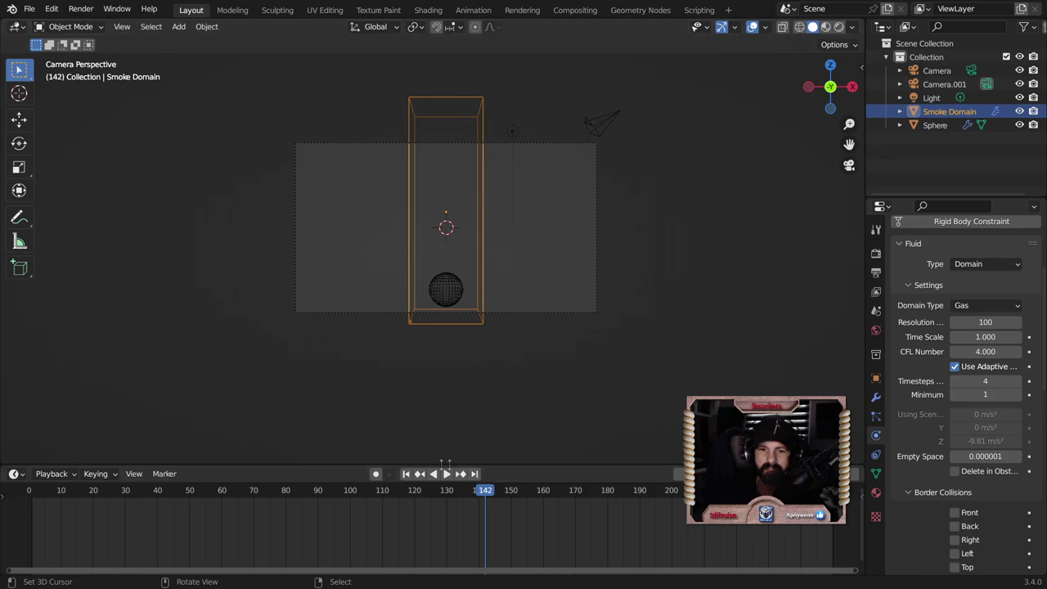
pyautogui.click(406, 473)
pyautogui.scroll(-1, 919, 419)
pyautogui.scroll(-4, 919, 421)
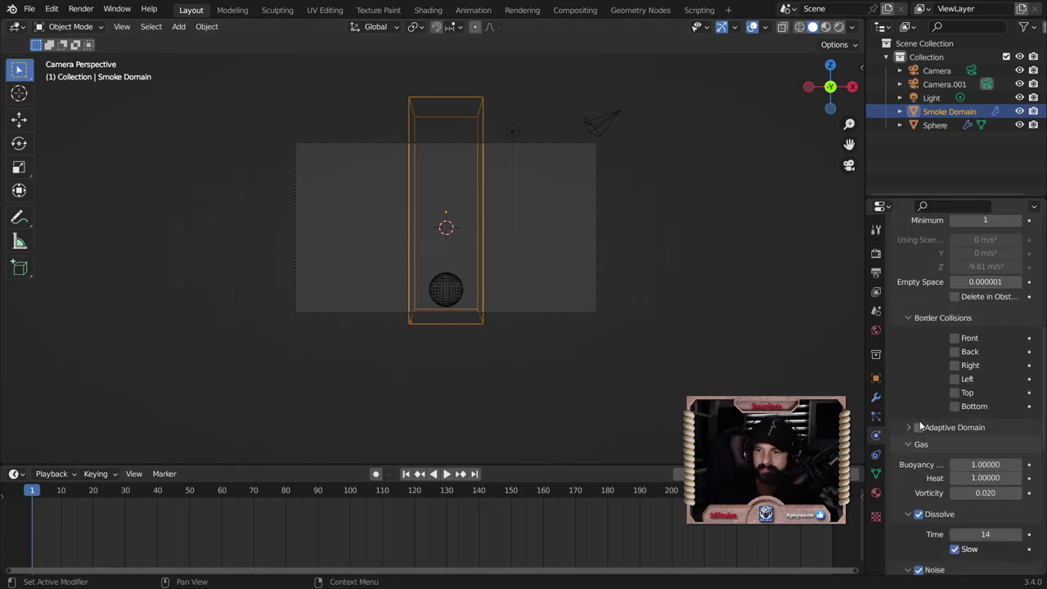
pyautogui.scroll(-4, 919, 420)
pyautogui.scroll(-3, 919, 420)
pyautogui.scroll(-3, 919, 420)
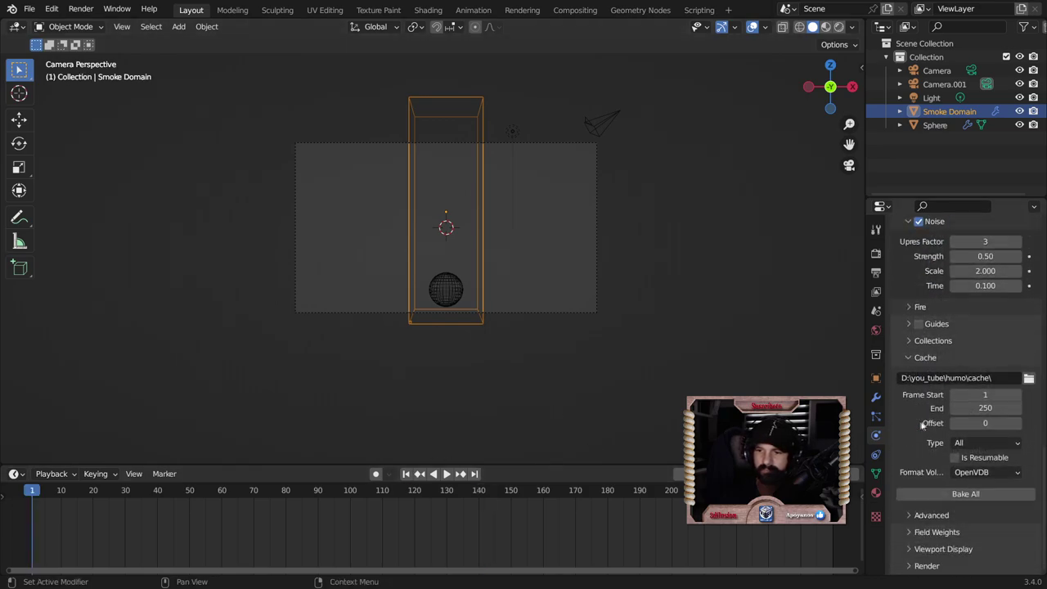
pyautogui.click(945, 494)
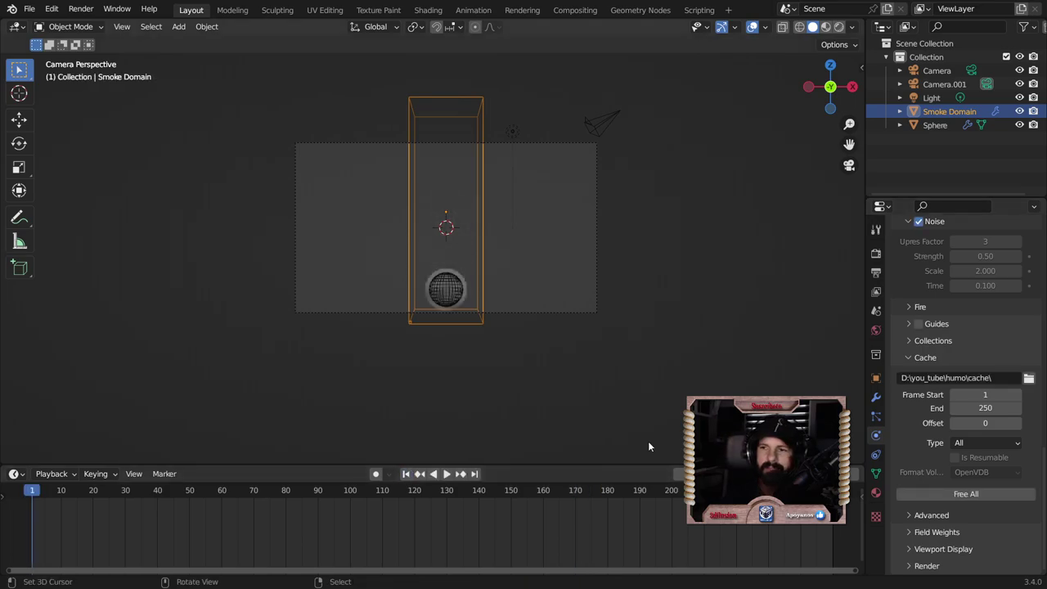
pyautogui.scroll(3, 1033, 507)
pyautogui.scroll(2, 1033, 507)
pyautogui.scroll(2, 1033, 507)
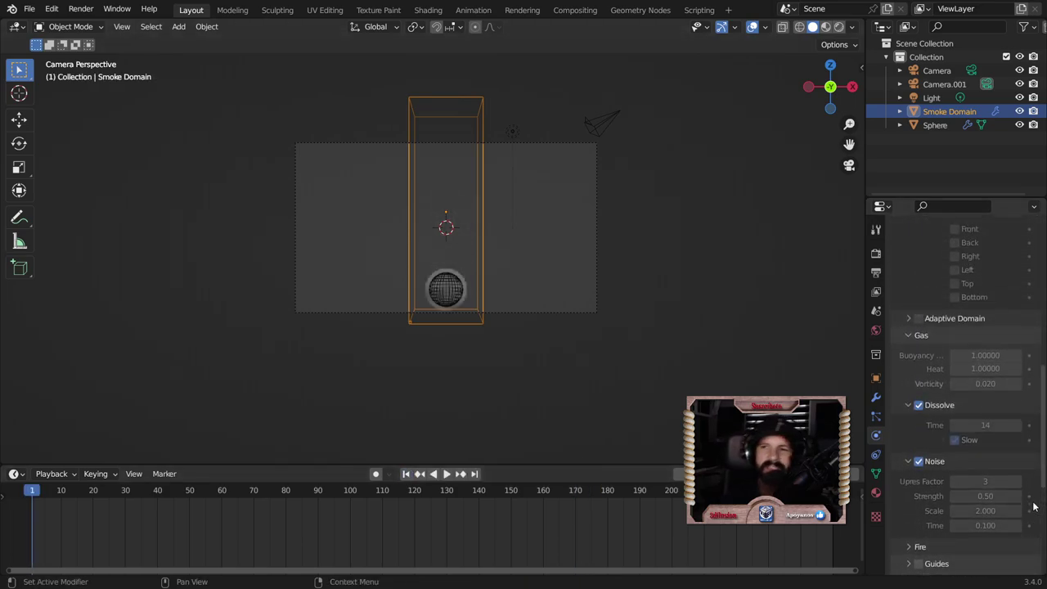
pyautogui.scroll(3, 1033, 507)
pyautogui.scroll(3, 1033, 507)
pyautogui.scroll(3, 1030, 505)
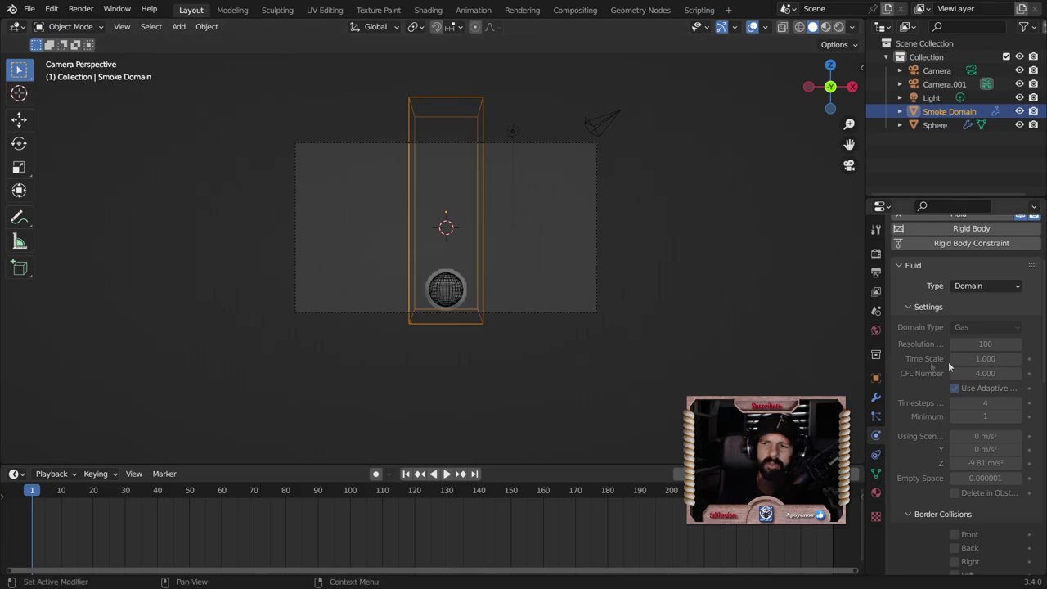
pyautogui.scroll(-2, 949, 376)
pyautogui.scroll(-10, 944, 390)
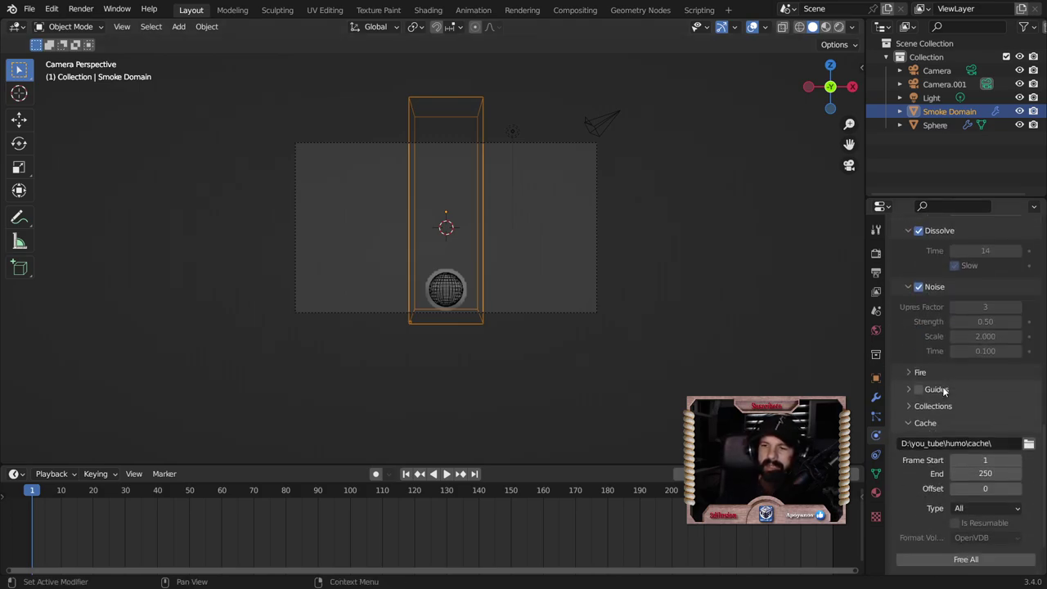
pyautogui.scroll(-2, 942, 386)
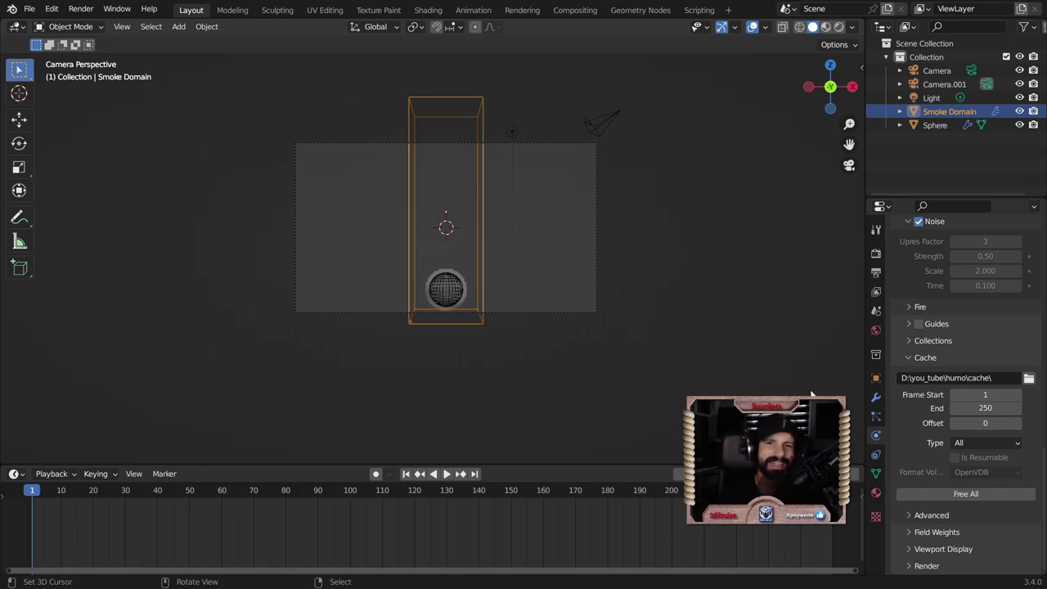
pyautogui.scroll(10, 968, 357)
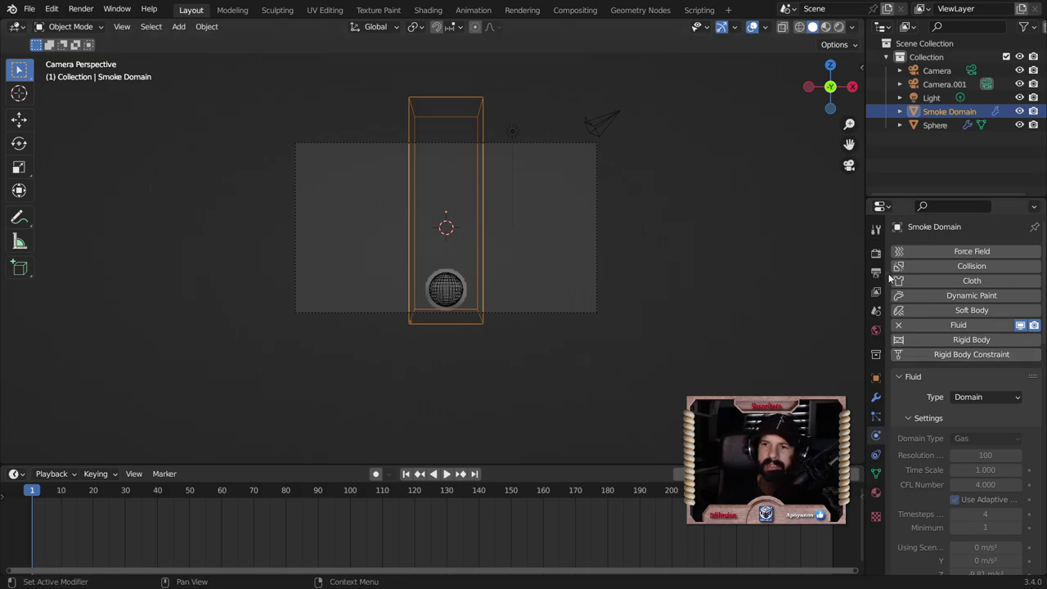
# Keep Eevee as the render engine and expand the Film render options
pyautogui.click(875, 253)
pyautogui.click(997, 251)
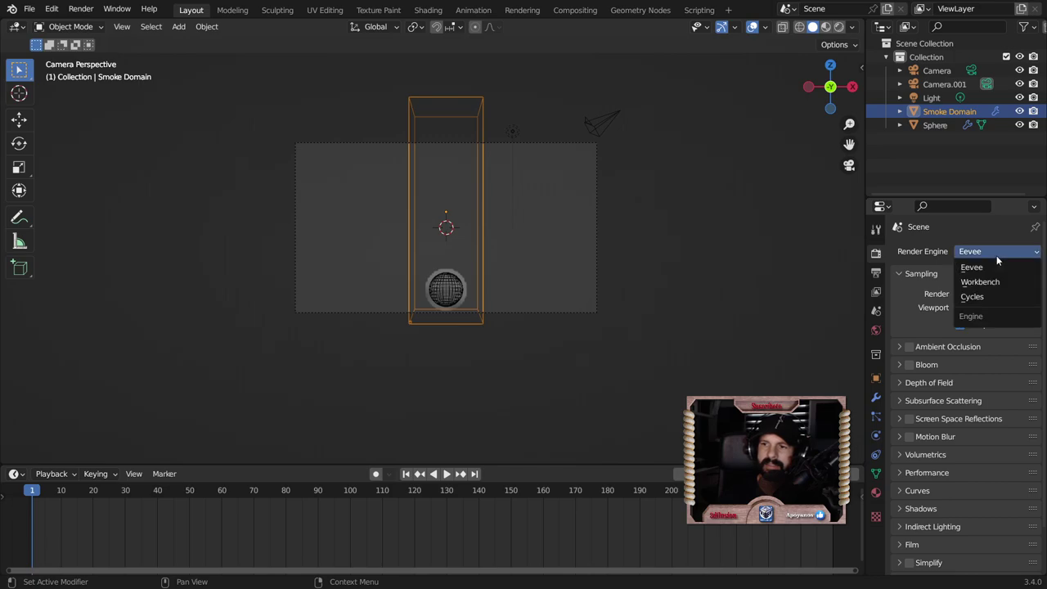
pyautogui.click(996, 255)
pyautogui.scroll(-2, 908, 481)
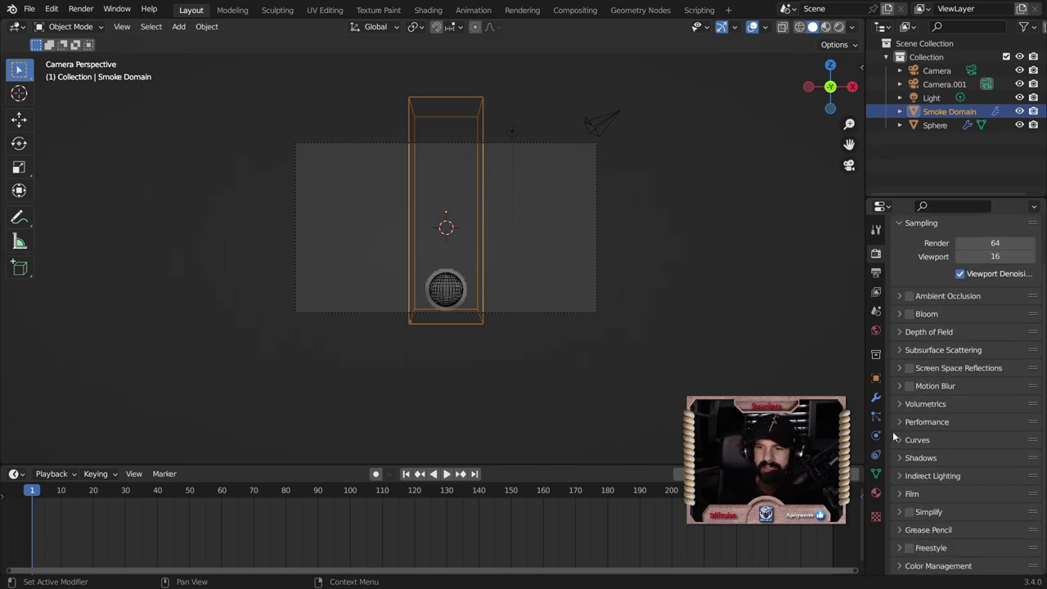
pyautogui.click(918, 494)
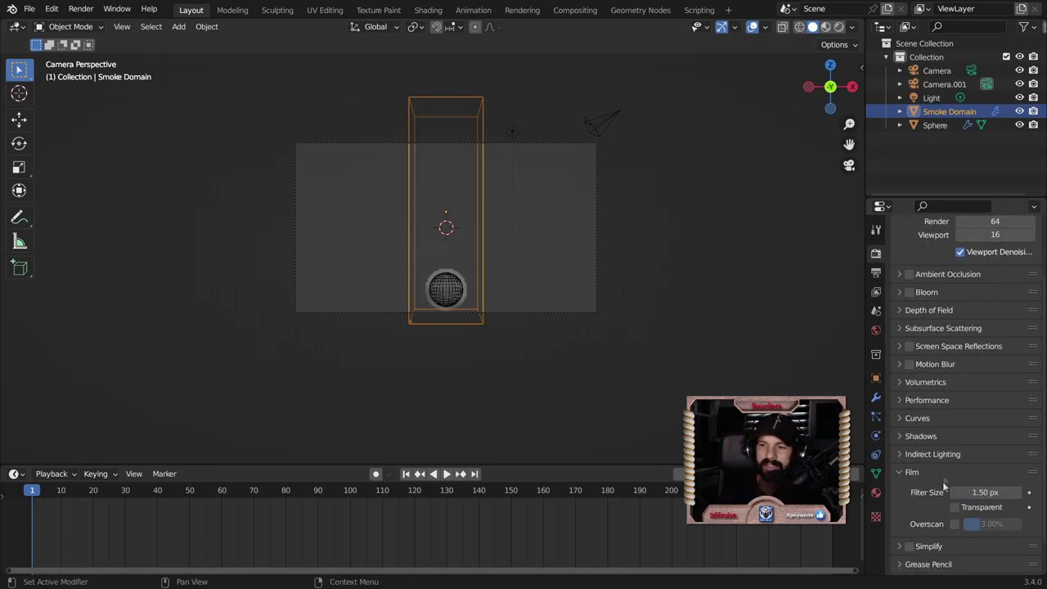
# Select the Light object in the viewport
pyautogui.scroll(3, 942, 449)
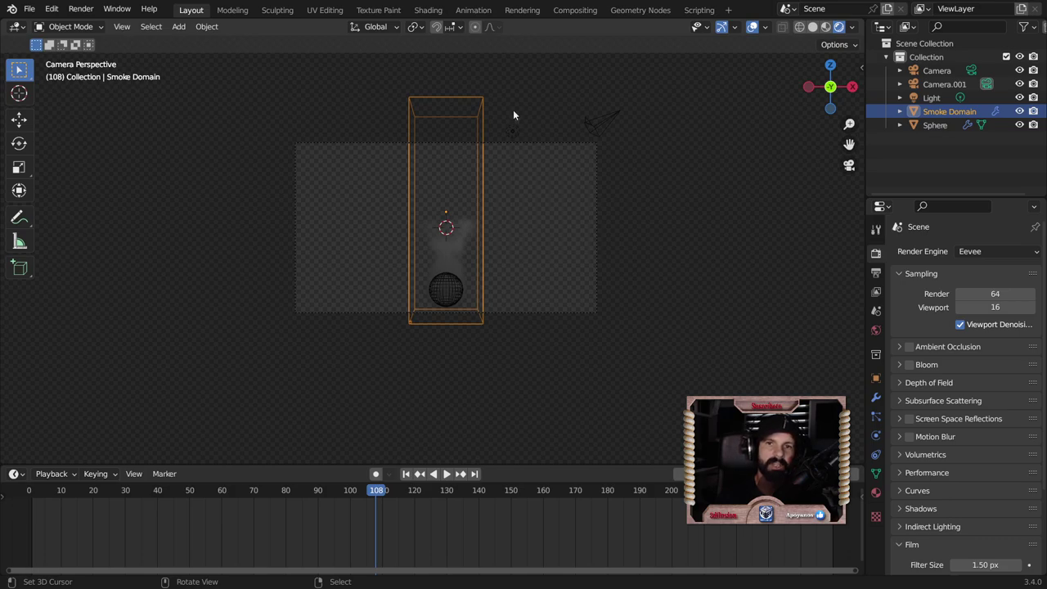
pyautogui.click(518, 143)
pyautogui.click(519, 137)
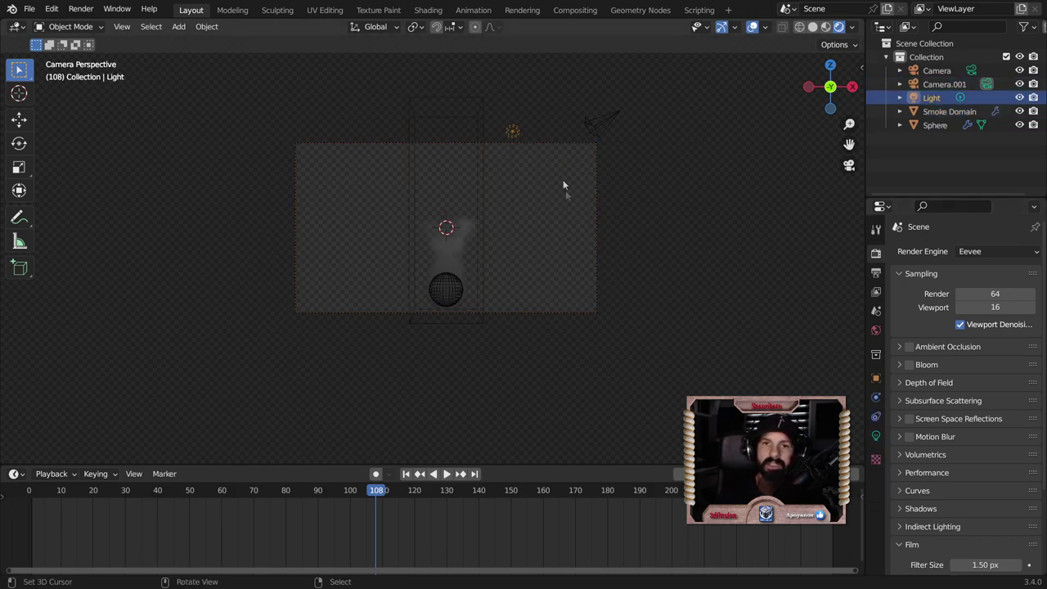
# Turn the light into a Sun lamp and move it right of the camera frame
pyautogui.click(875, 436)
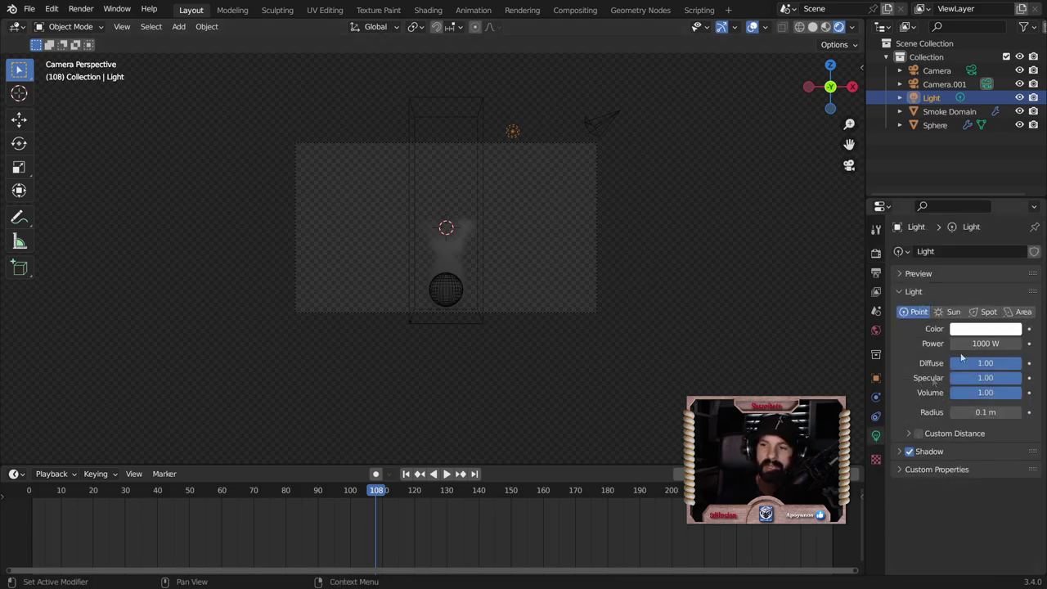
pyautogui.click(951, 311)
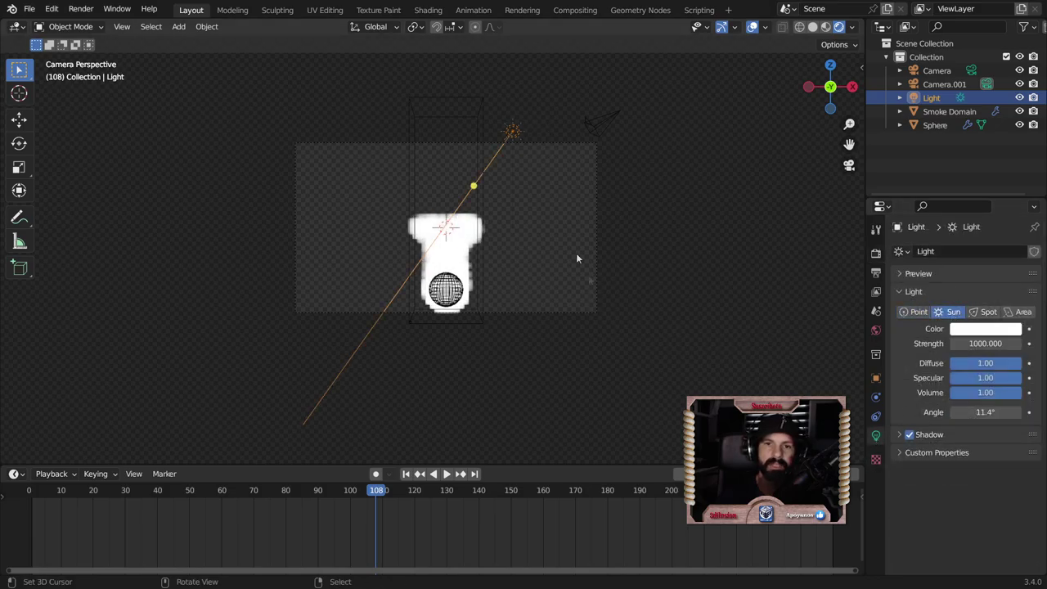
pyautogui.press('g')
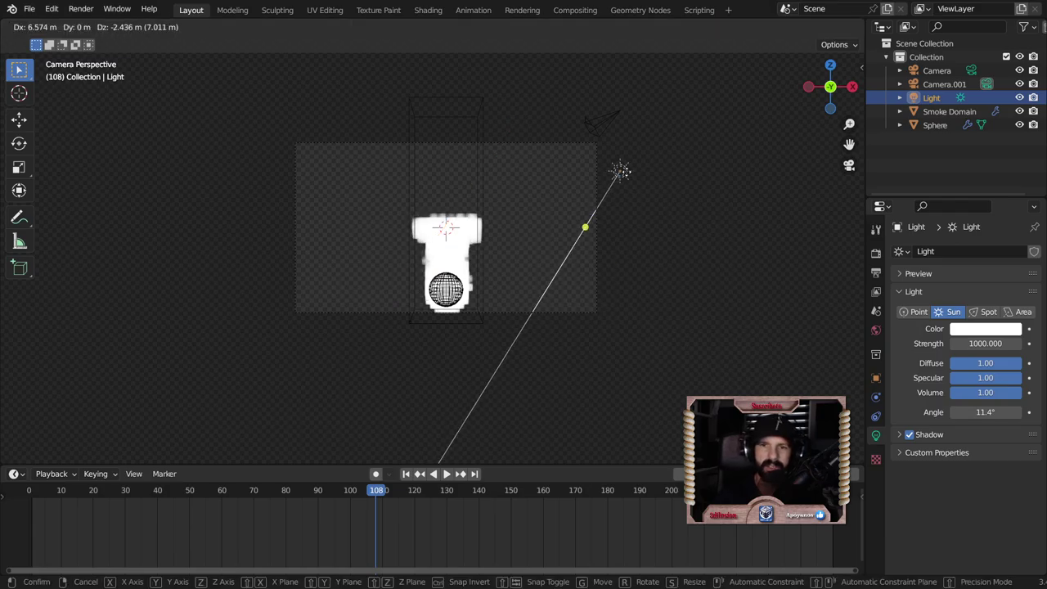
pyautogui.click(695, 353)
# Set the Sun Strength to 3.680 and return to the first frame
pyautogui.click(984, 344)
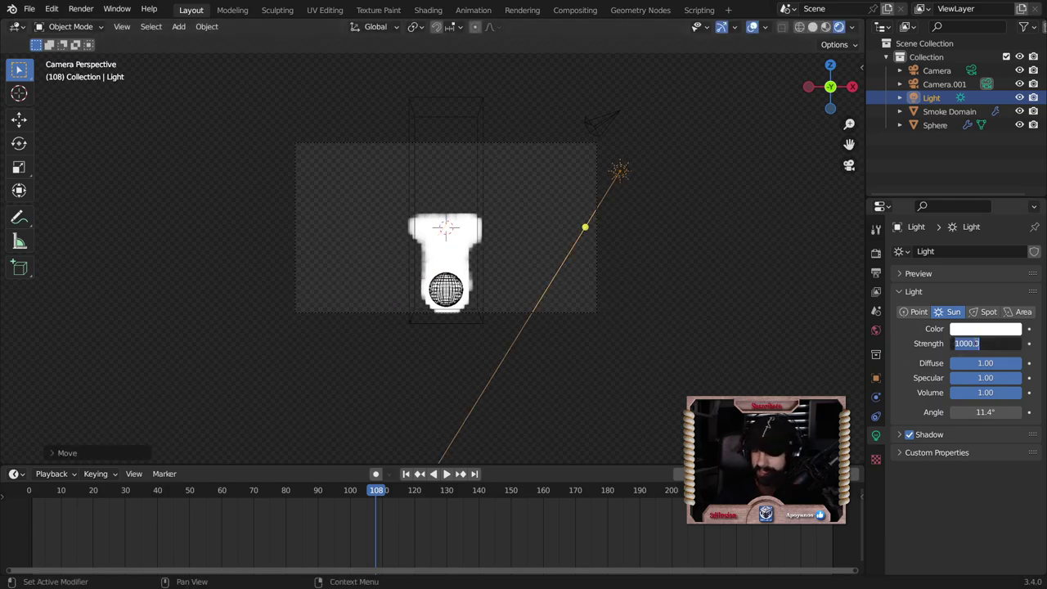
pyautogui.write('2')
pyautogui.press('Return')
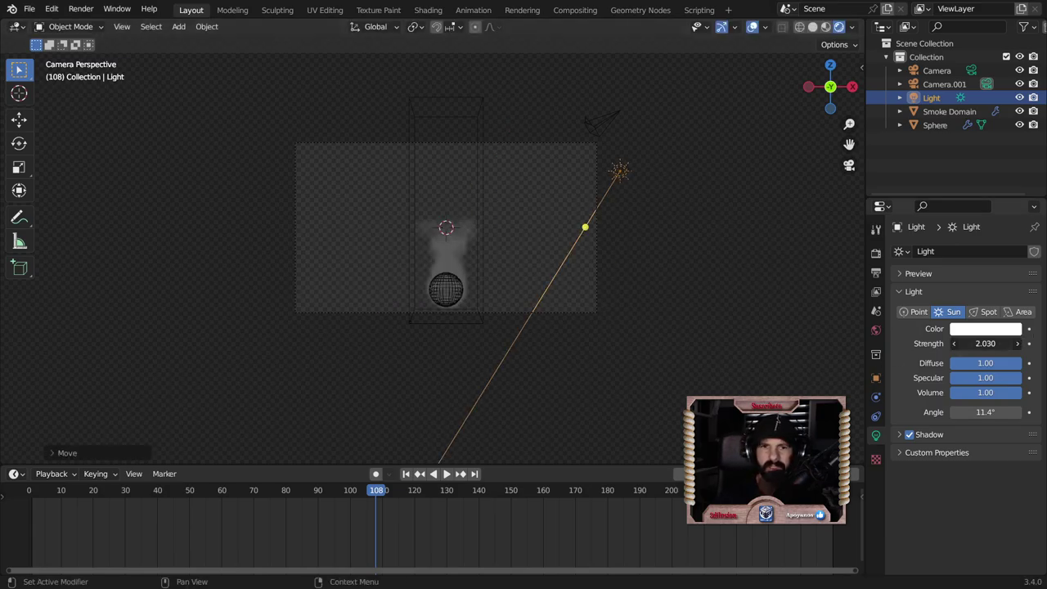
pyautogui.moveTo(984, 344); pyautogui.dragTo(1010, 343)
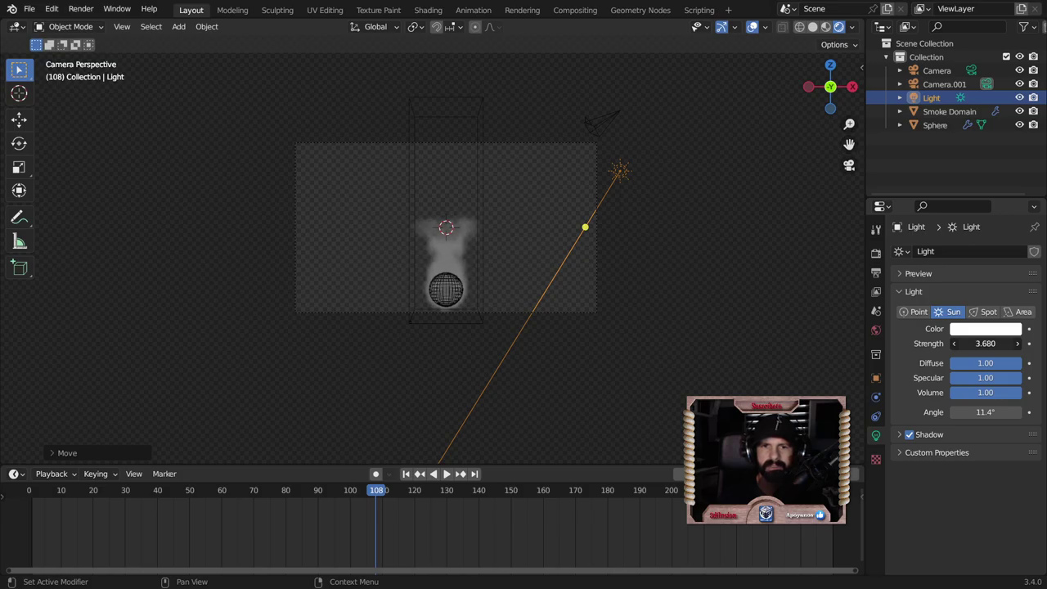
pyautogui.moveTo(1009, 344); pyautogui.dragTo(1005, 344)
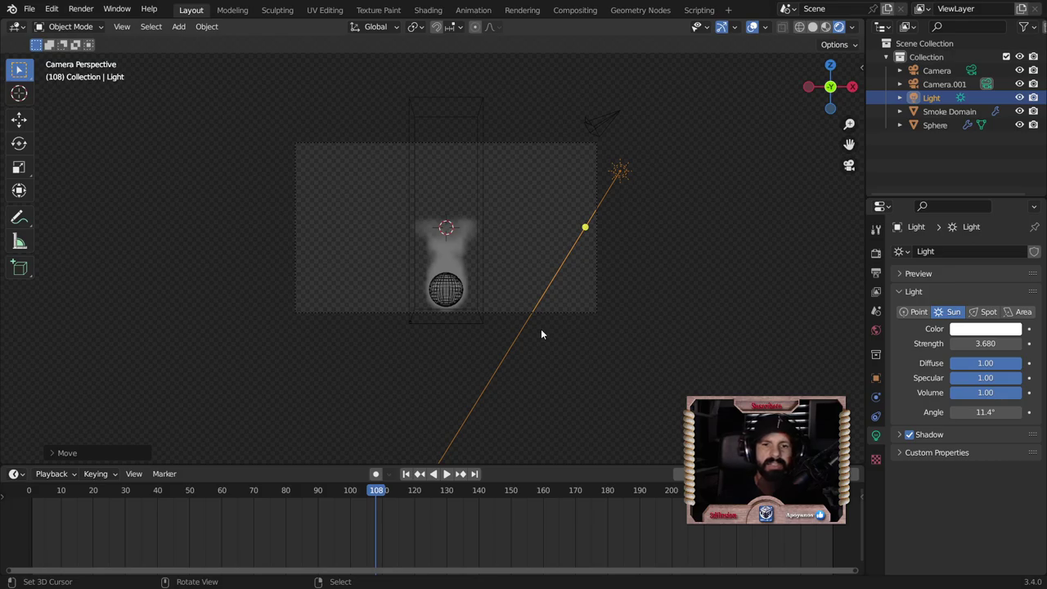
pyautogui.hotkey('shift', 'Left')
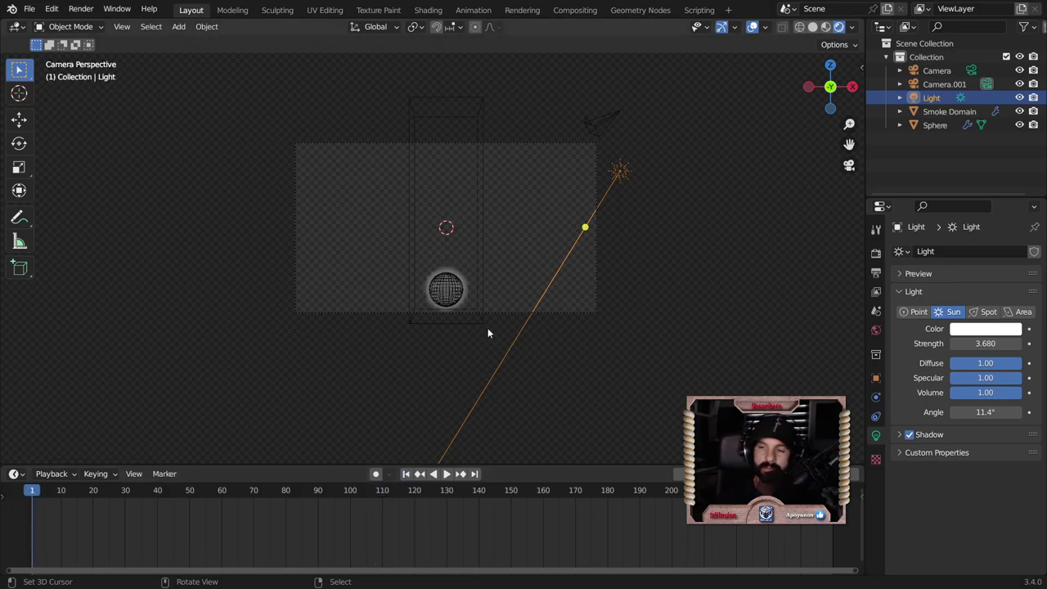
# Enable Screen Space Reflections in Eevee render settings, leaving Bloom off
pyautogui.click(875, 252)
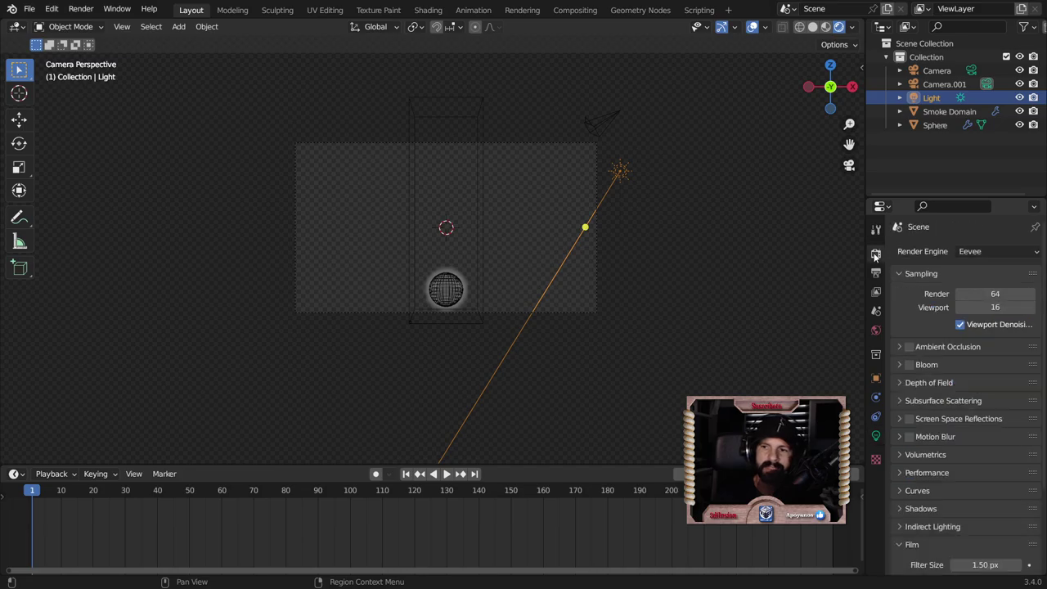
pyautogui.click(909, 364)
pyautogui.click(908, 365)
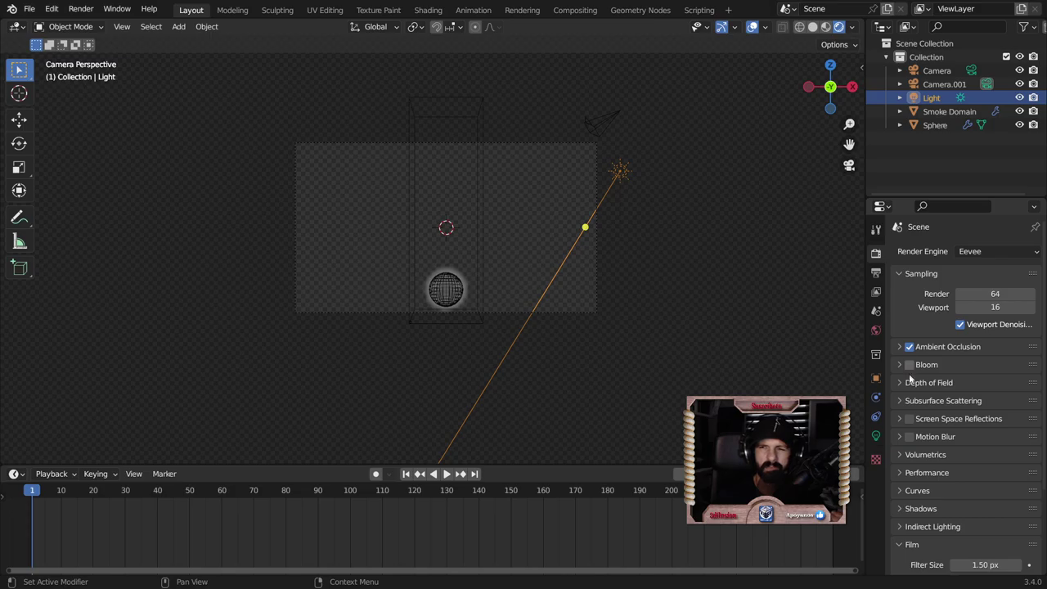
pyautogui.click(908, 419)
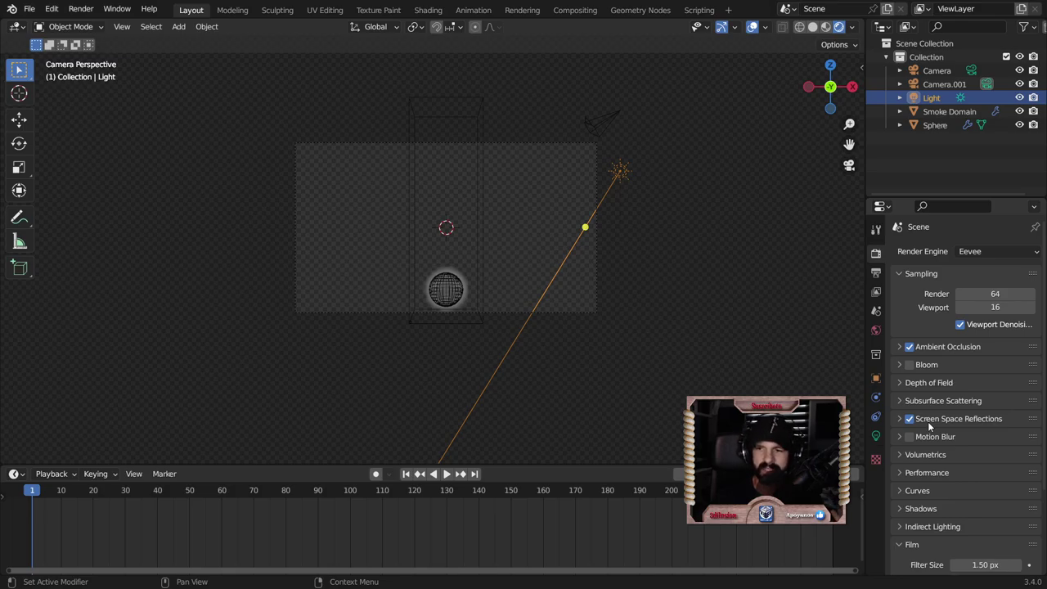
pyautogui.scroll(-3, 916, 494)
pyautogui.scroll(3, 914, 495)
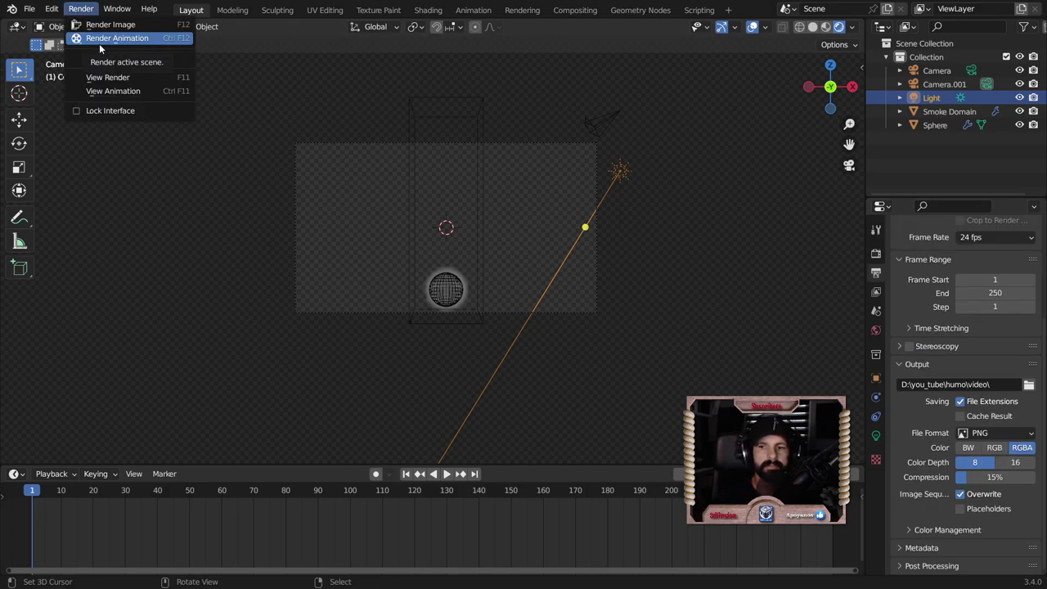
# Render the full smoke animation out as an image sequence with Render Animation
pyautogui.click(102, 38)
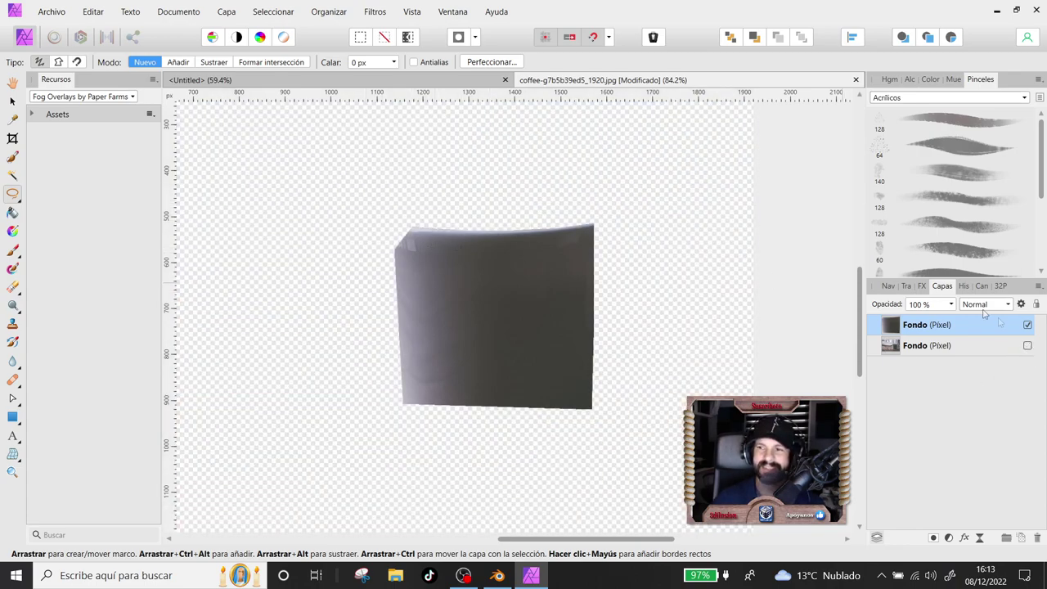
# Show the coffee photo, hide Fondo, freehand-trace the cup front and copy it to a new layer
pyautogui.click(1027, 345)
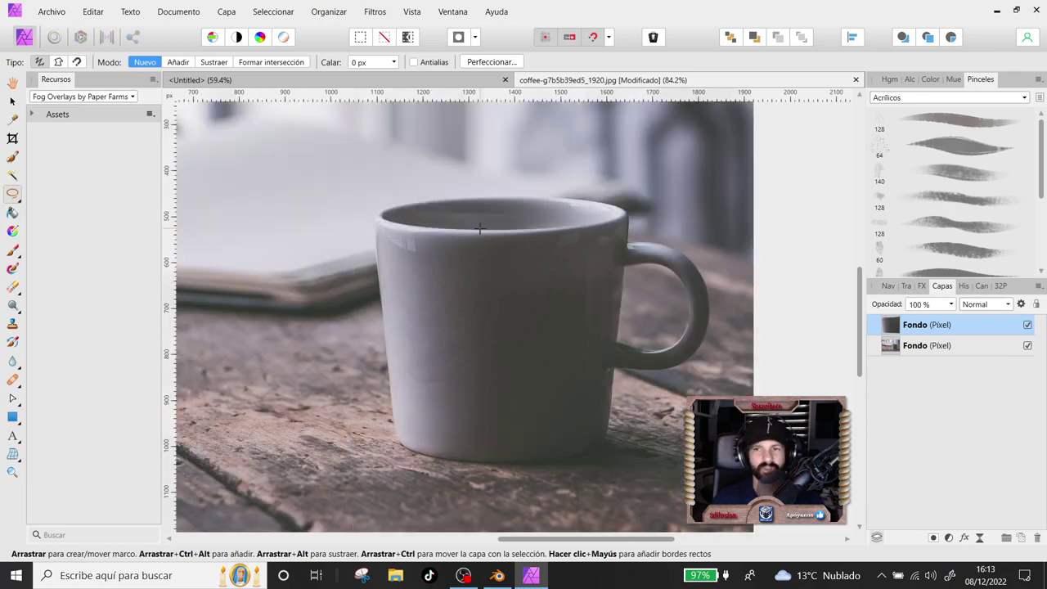
pyautogui.click(1027, 324)
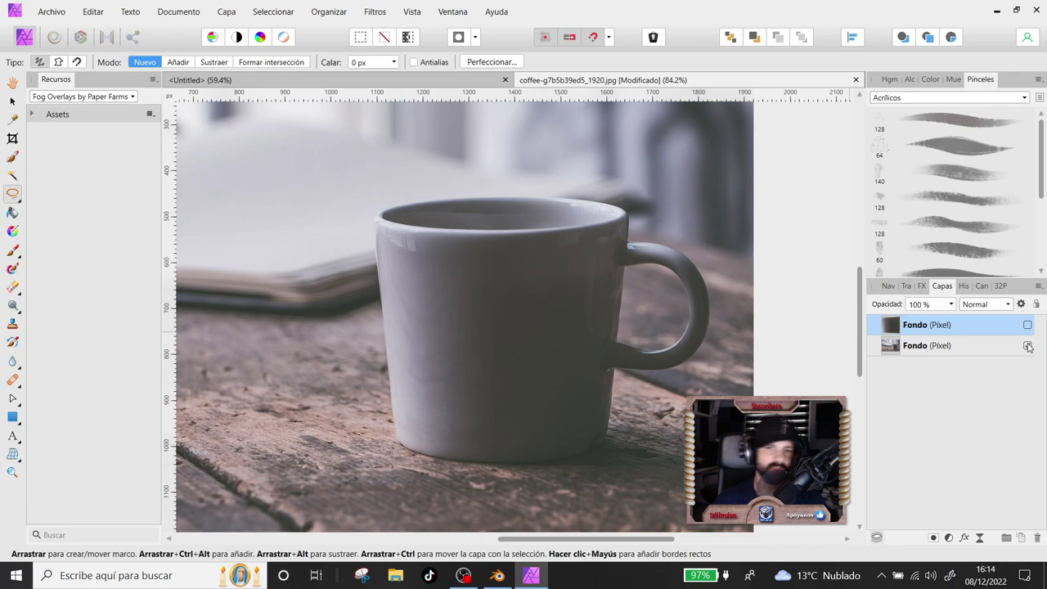
pyautogui.click(13, 197)
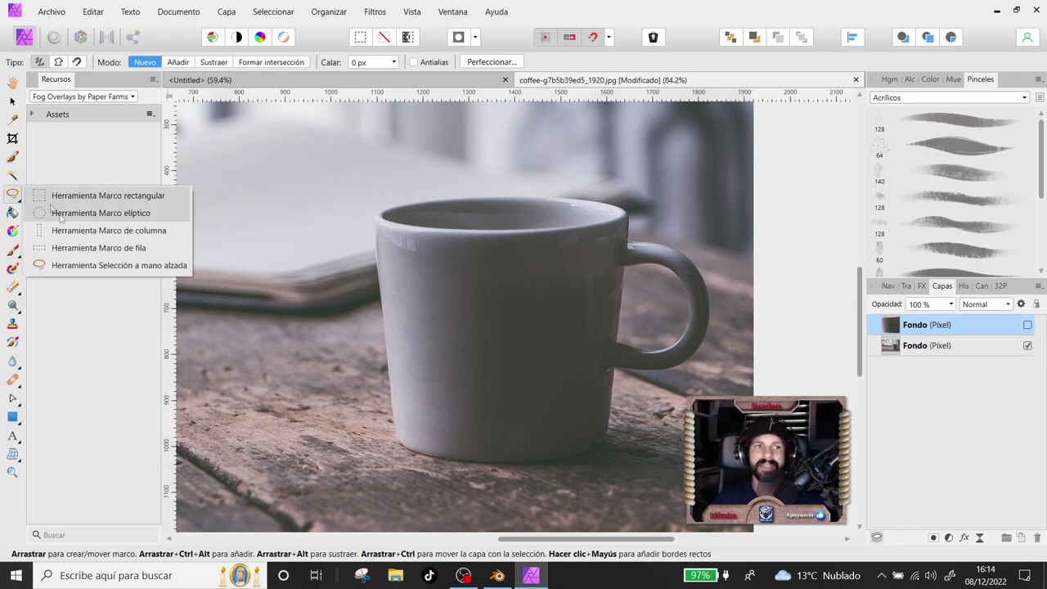
pyautogui.click(87, 270)
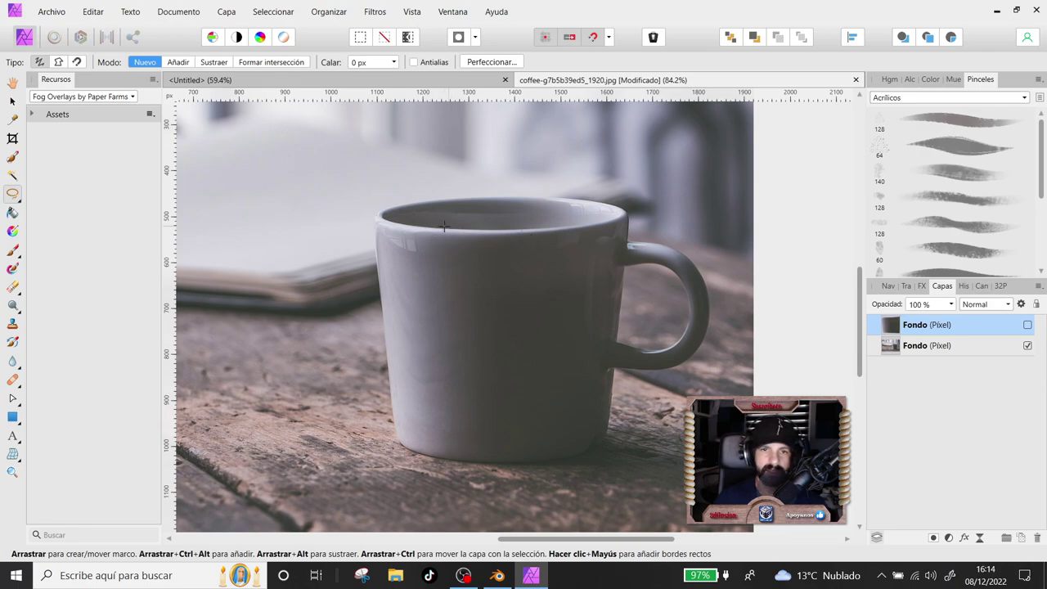
pyautogui.moveTo(415, 225); pyautogui.dragTo(562, 229)
pyautogui.moveTo(568, 278)
pyautogui.mouseDown()
pyautogui.moveTo(575, 293)
pyautogui.moveTo(537, 414)
pyautogui.moveTo(416, 387)
pyautogui.moveTo(414, 228)
pyautogui.mouseUp()
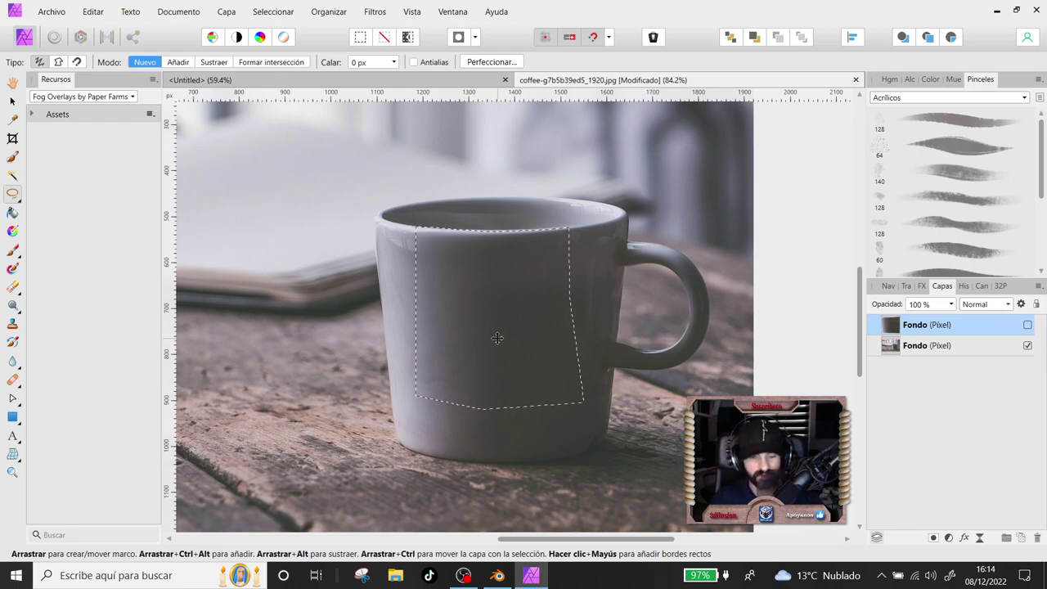
pyautogui.hotkey('ctrl', 'j')
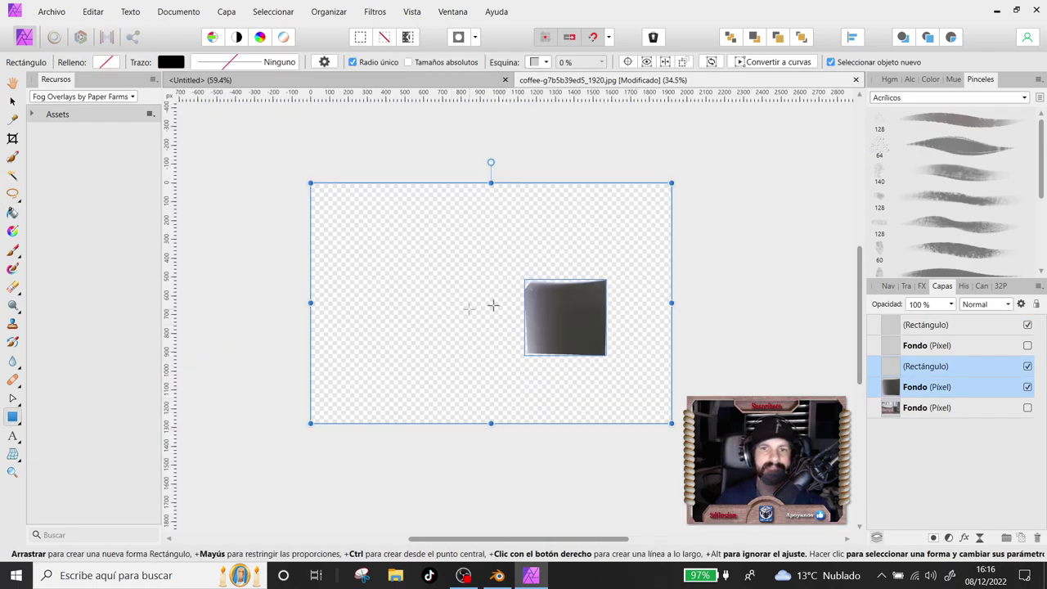
# Export only the selection as PNG 'trozo' into imagenes, overwriting the existing file
pyautogui.click(44, 8)
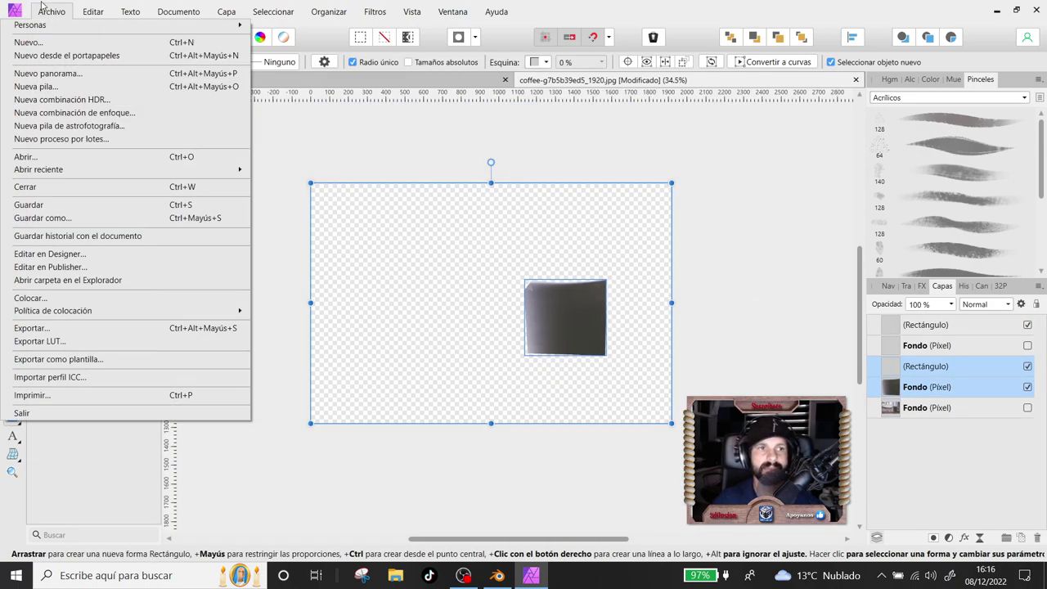
pyautogui.click(31, 328)
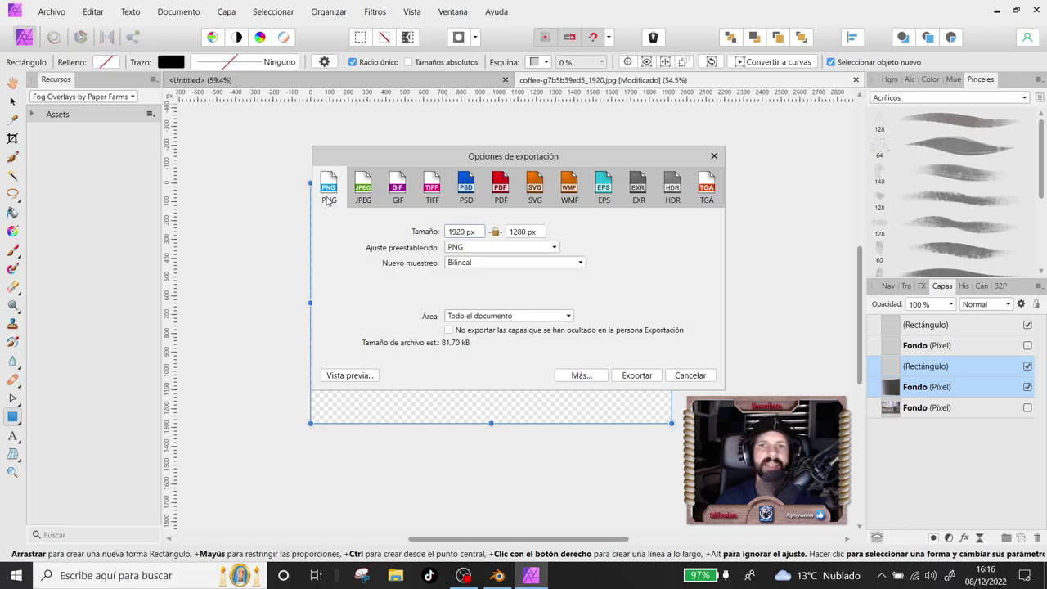
pyautogui.click(532, 319)
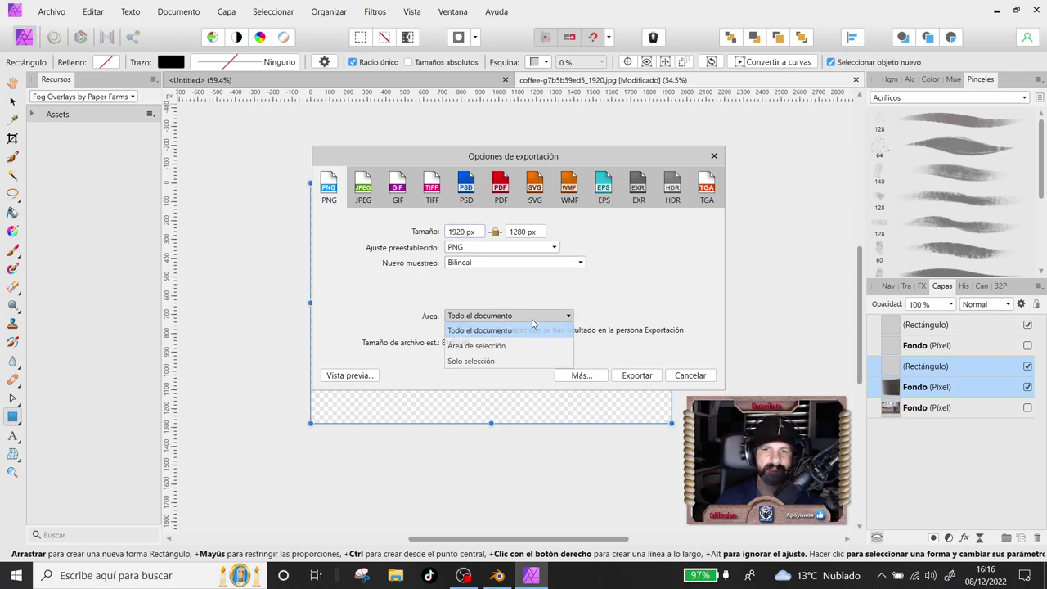
pyautogui.click(491, 362)
pyautogui.click(635, 376)
pyautogui.click(228, 190)
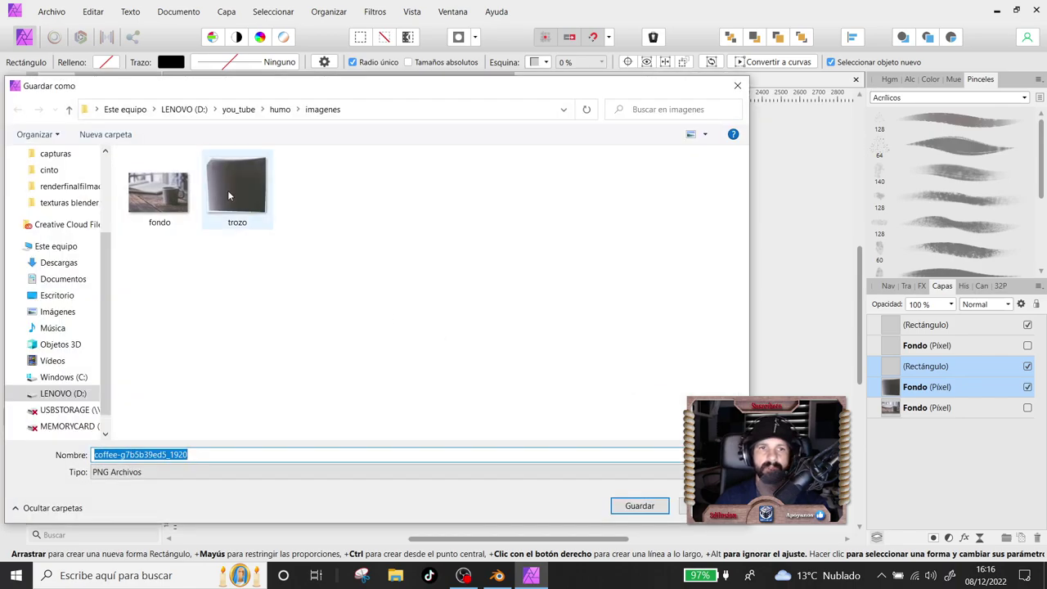
pyautogui.click(639, 507)
pyautogui.click(549, 334)
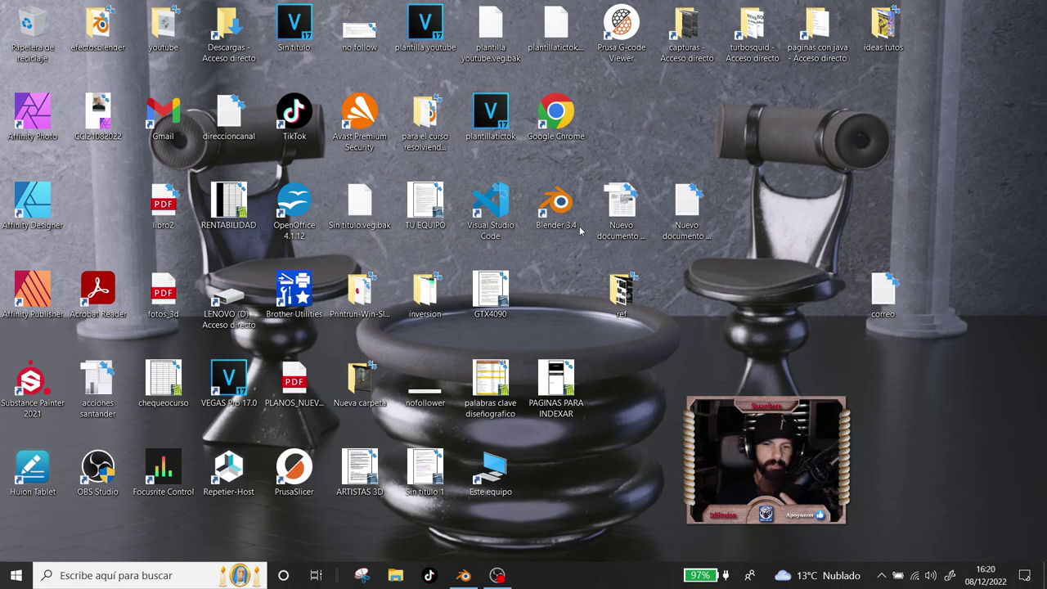
# Return to Blender's Video Editing workspace
pyautogui.click(464, 574)
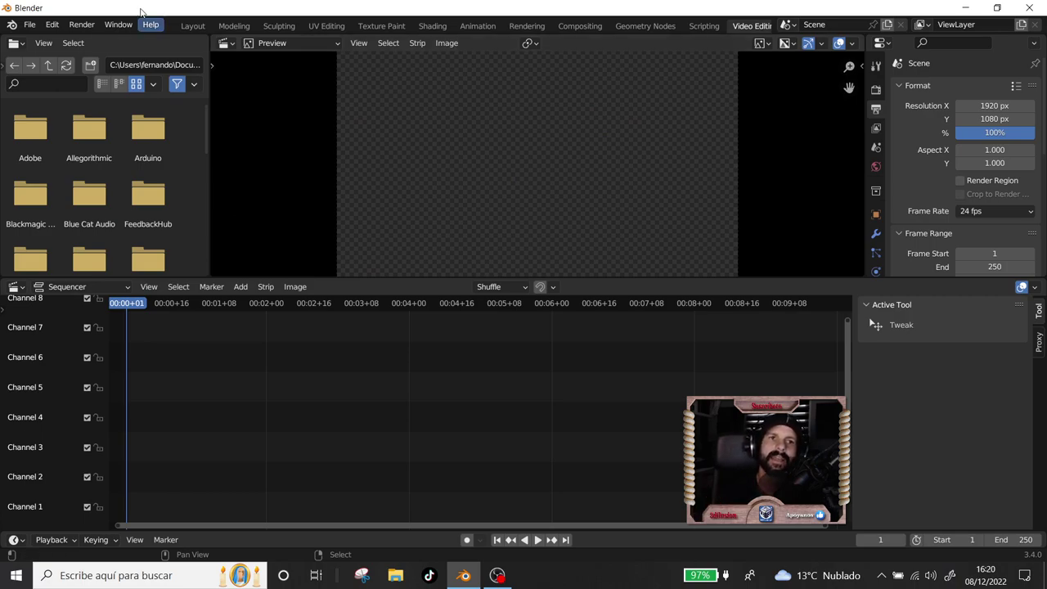
pyautogui.click(194, 26)
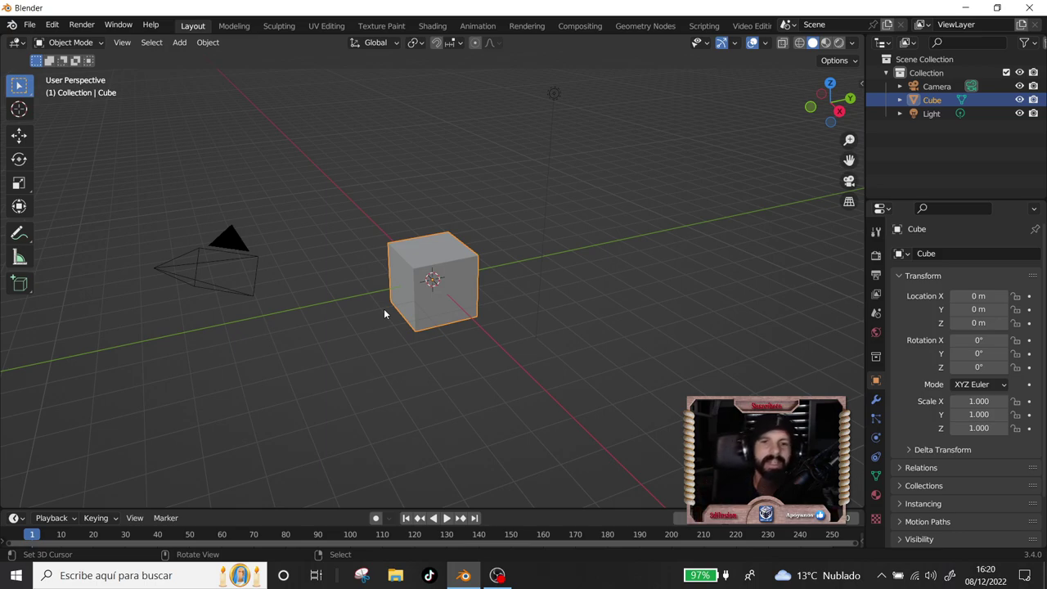
pyautogui.scroll(-2, 743, 31)
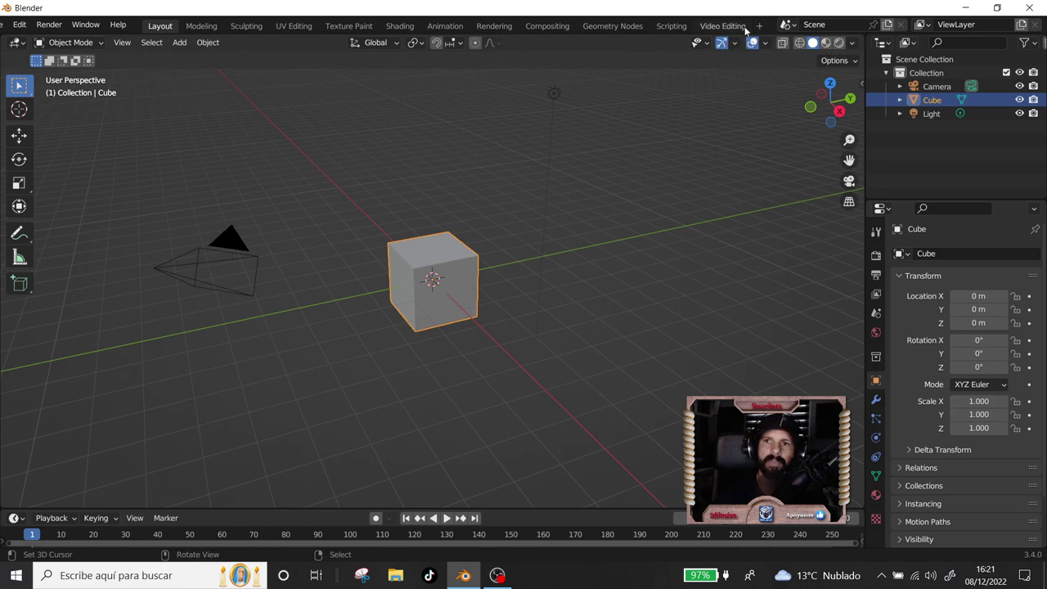
pyautogui.click(723, 25)
# Add fondo.png from the imagenes folder as an image strip on Channel 1
pyautogui.hotkey('shift', 'a')
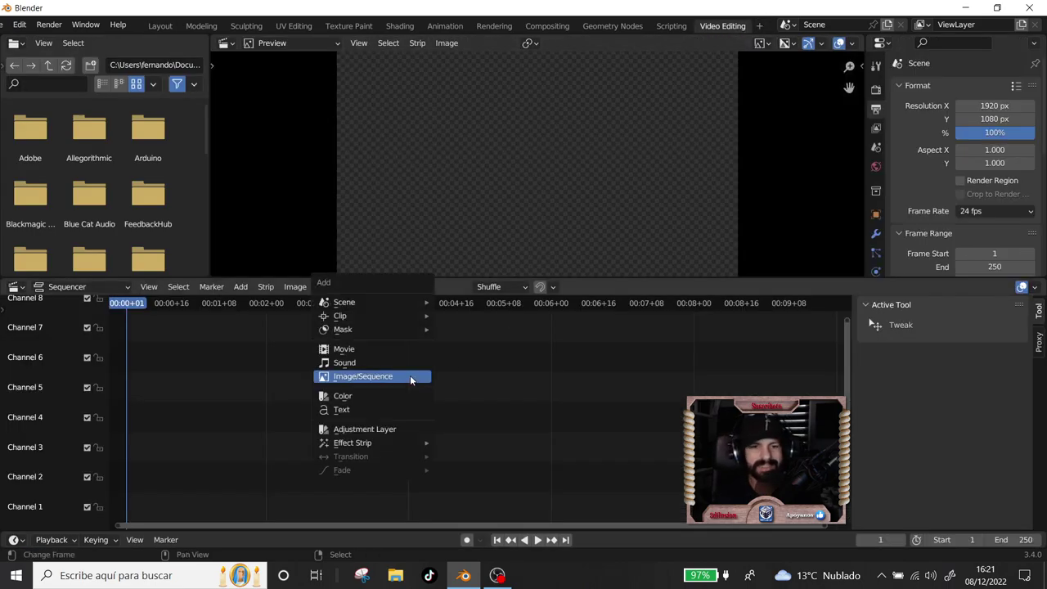
pyautogui.click(411, 379)
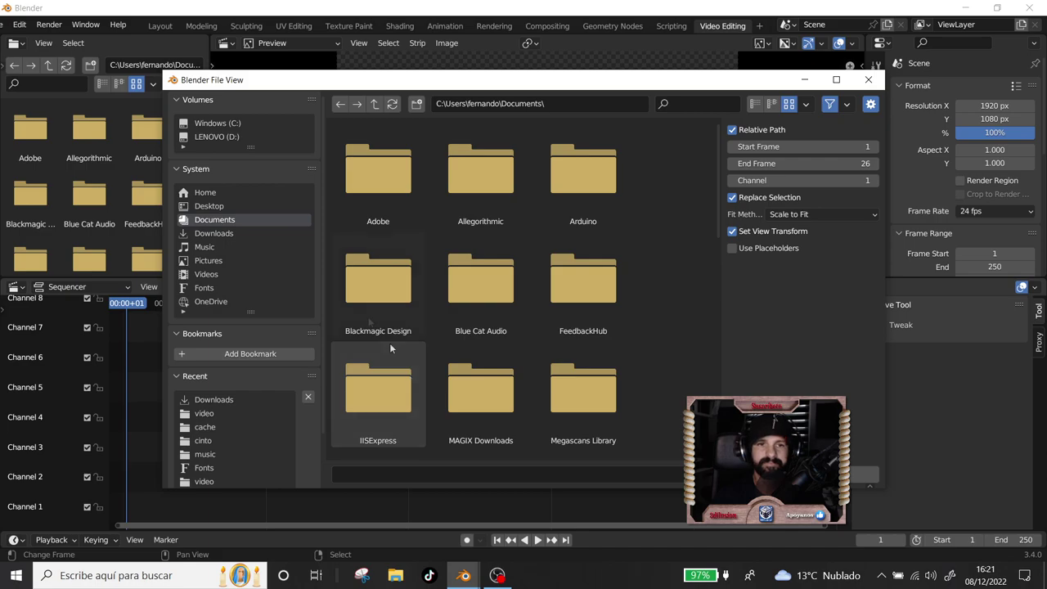
pyautogui.scroll(-3, 213, 372)
pyautogui.click(204, 465)
pyautogui.click(393, 183)
pyautogui.doubleClick(393, 188)
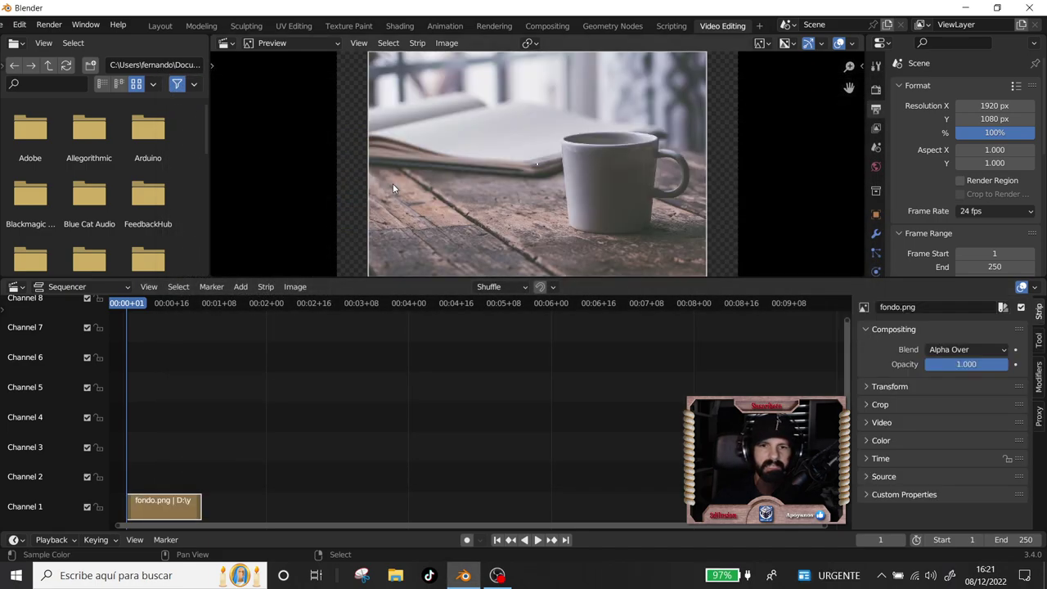
# Stretch the fondo.png strip so it lasts 250 frames
pyautogui.scroll(-2, 242, 489)
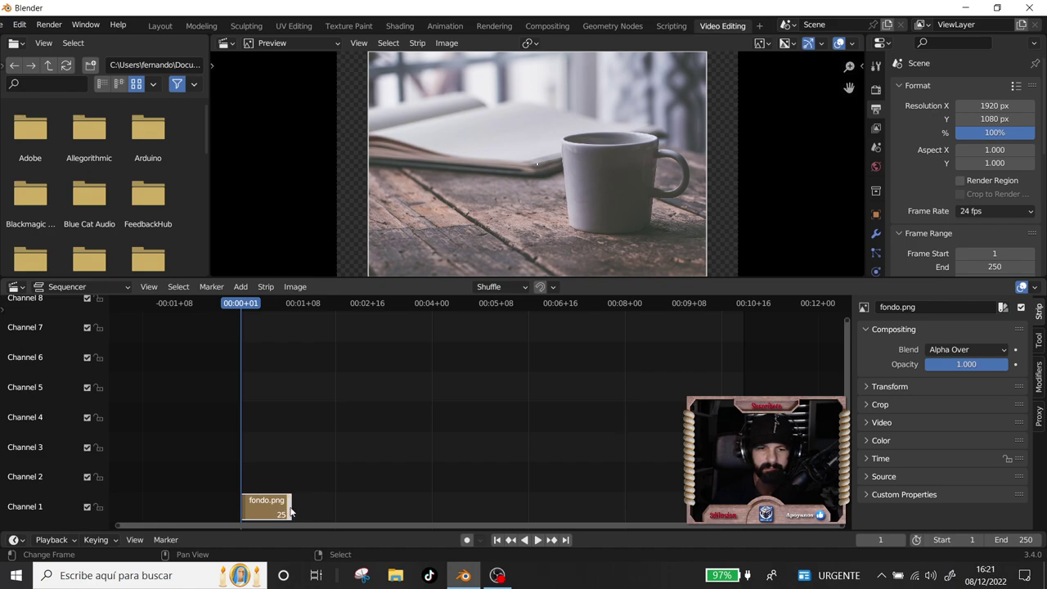
pyautogui.moveTo(289, 513); pyautogui.dragTo(319, 511)
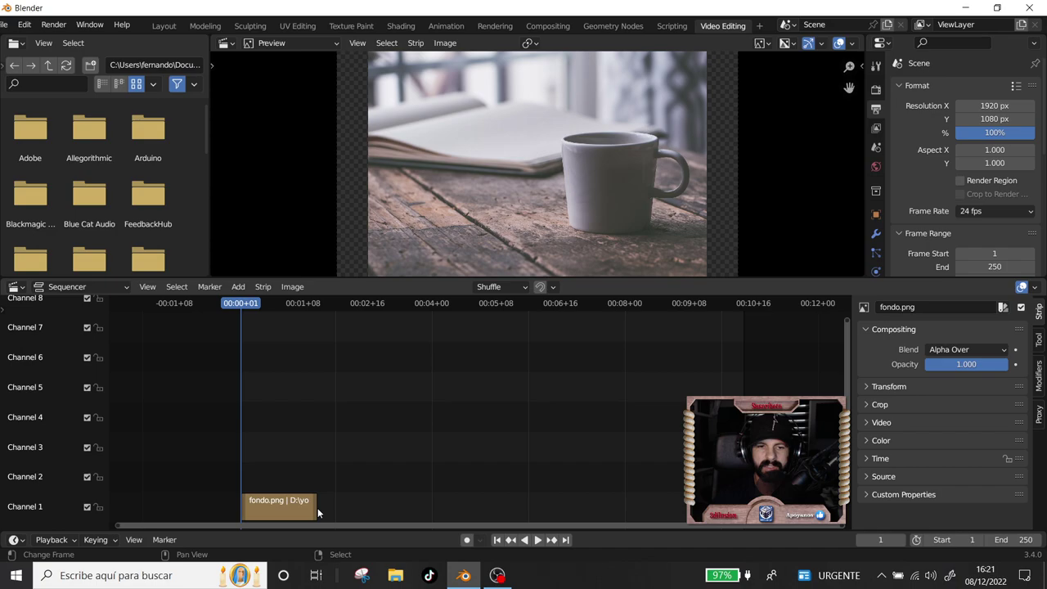
pyautogui.moveTo(317, 513); pyautogui.dragTo(687, 513)
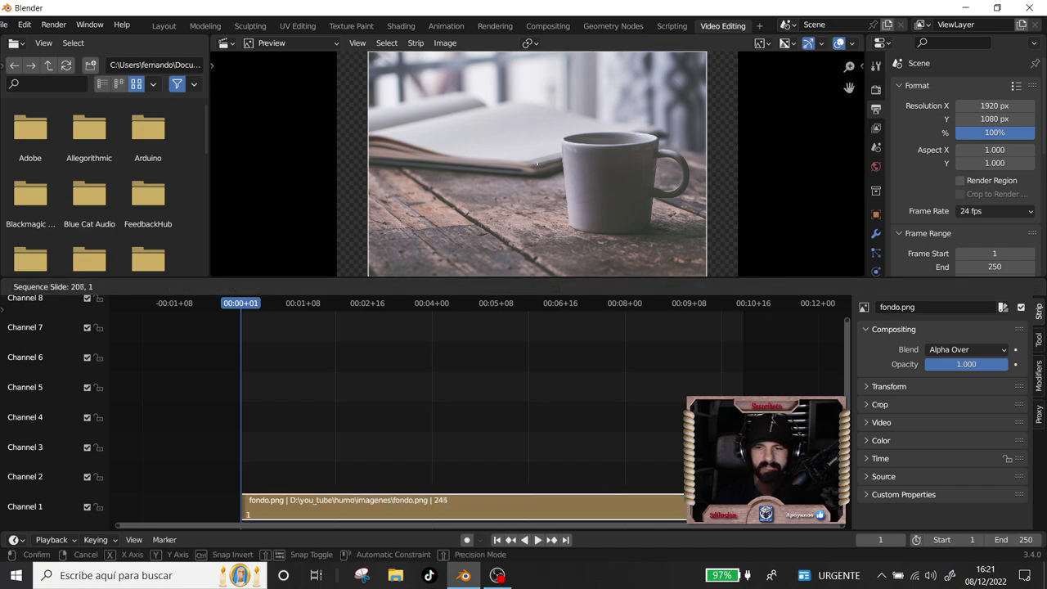
pyautogui.moveTo(687, 513); pyautogui.dragTo(686, 513)
pyautogui.hotkey('shift', 'a')
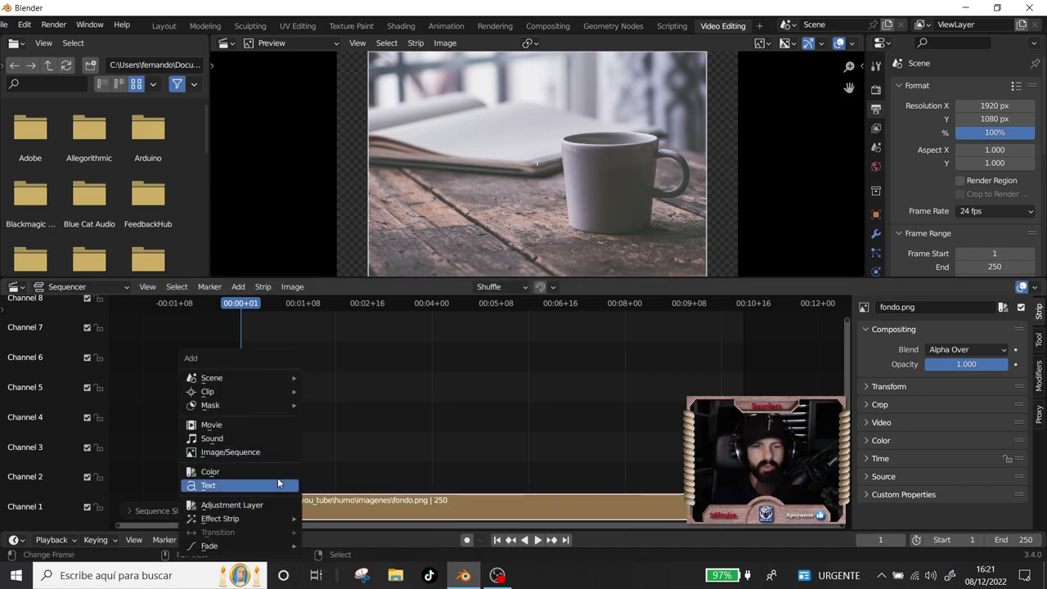
pyautogui.moveTo(237, 378)
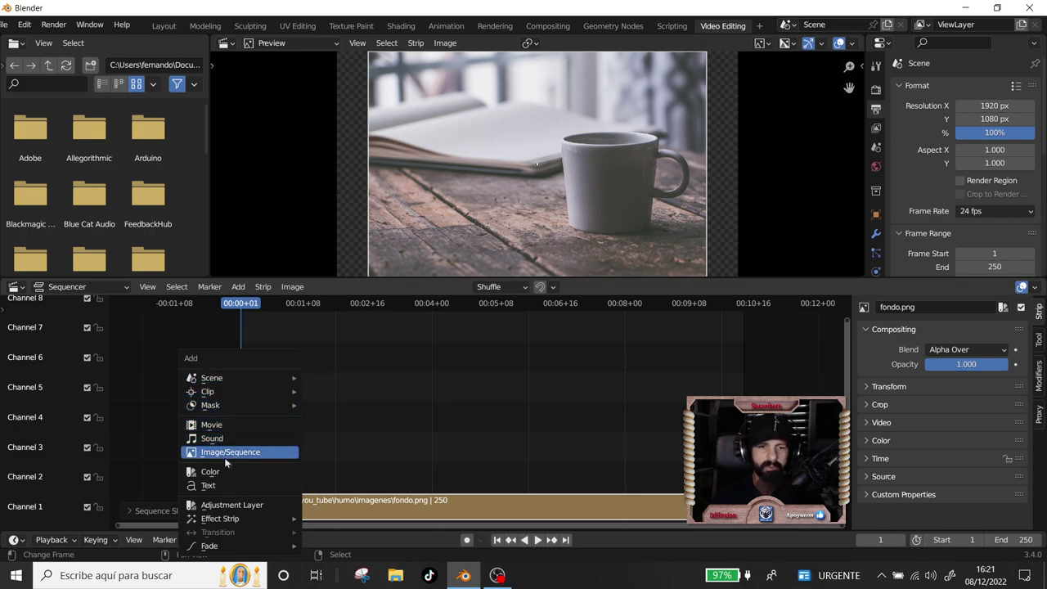
# Add all the smoke PNG frames from humo as an image sequence on Channel 2
pyautogui.click(220, 456)
pyautogui.click(375, 104)
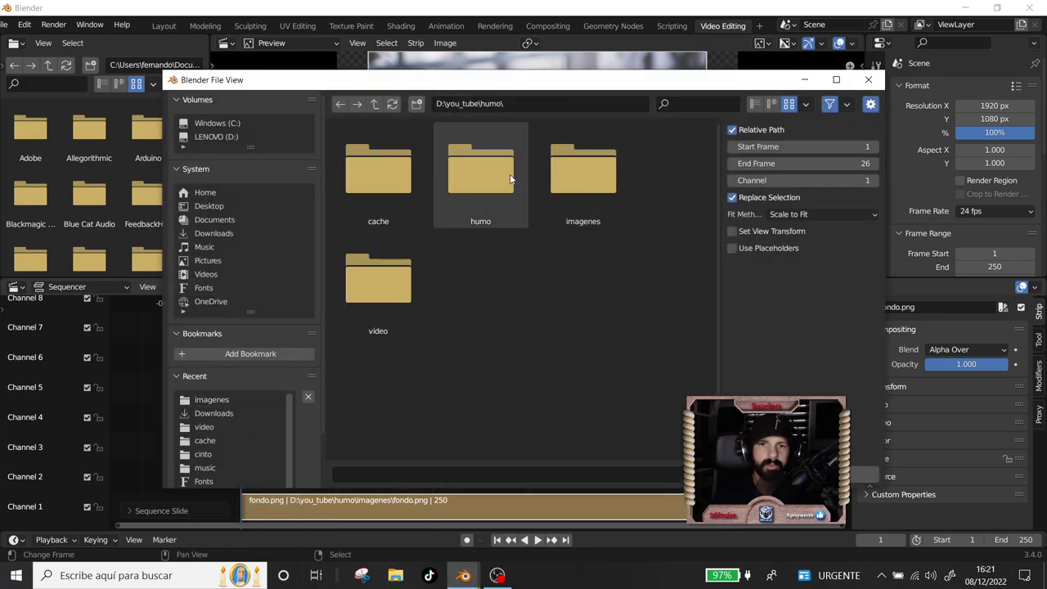
pyautogui.doubleClick(510, 174)
pyautogui.click(394, 177)
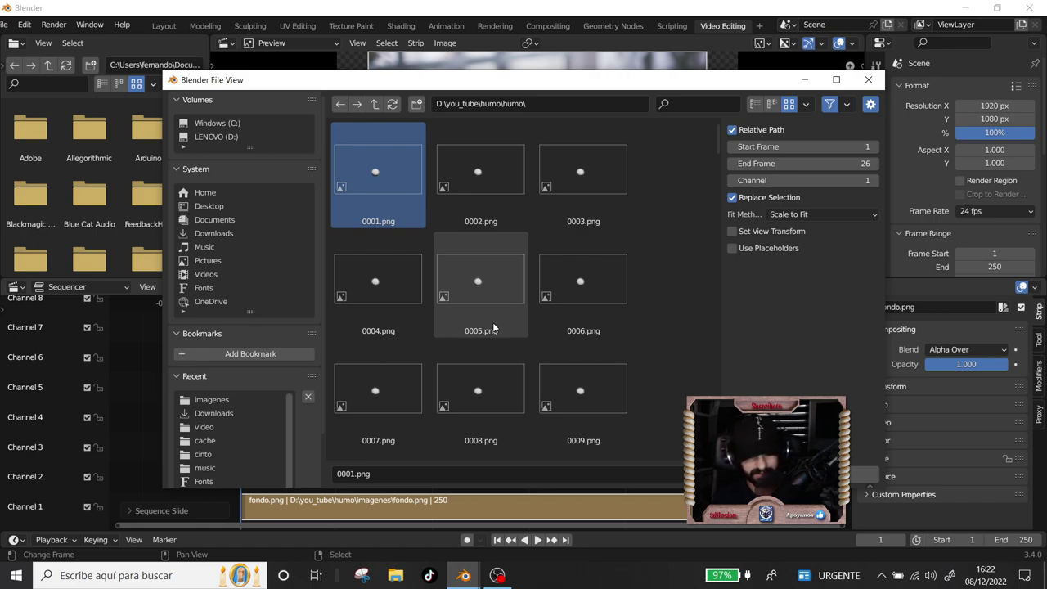
pyautogui.press('a')
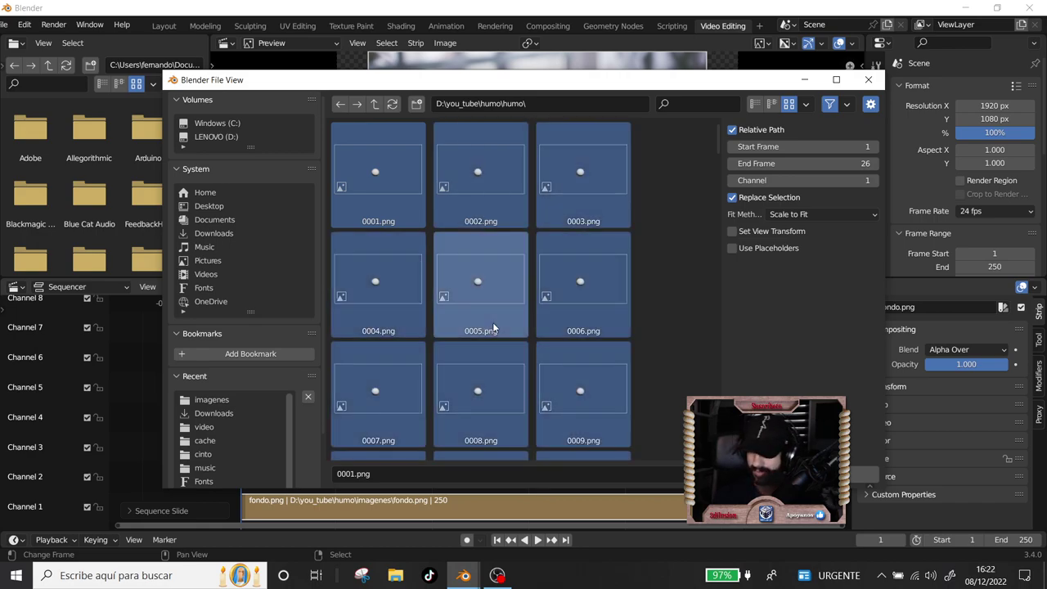
pyautogui.press('Return')
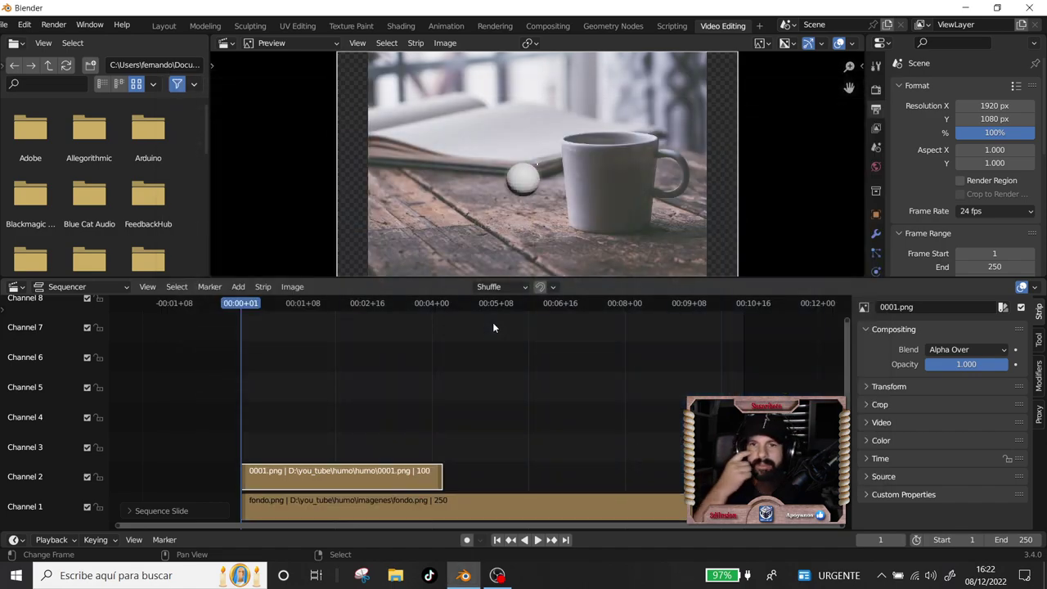
# Preview the smoke, then move it over the cup and enlarge it slightly
pyautogui.press('space')
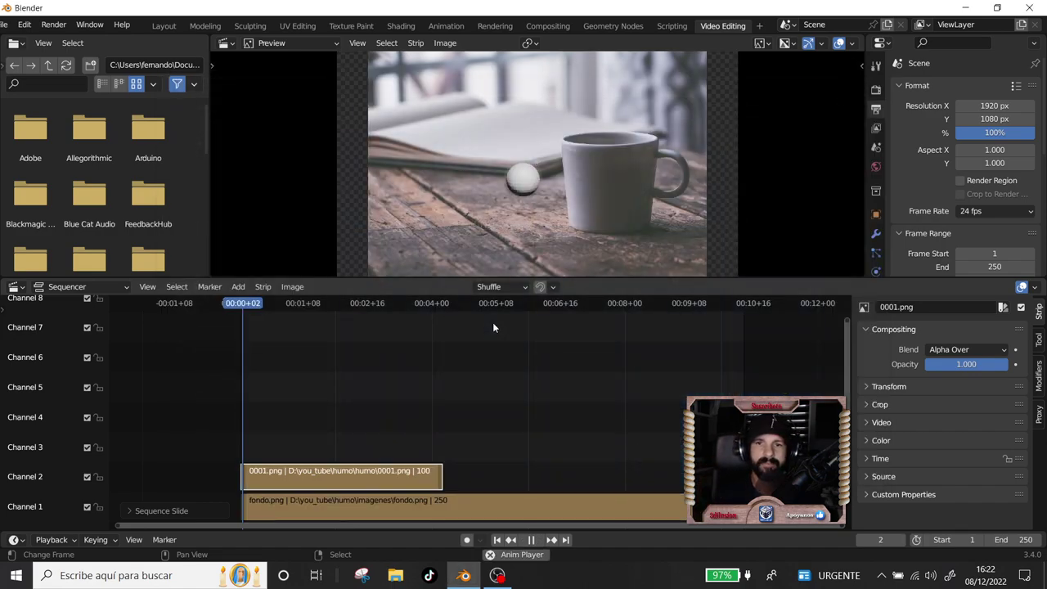
pyautogui.press('space')
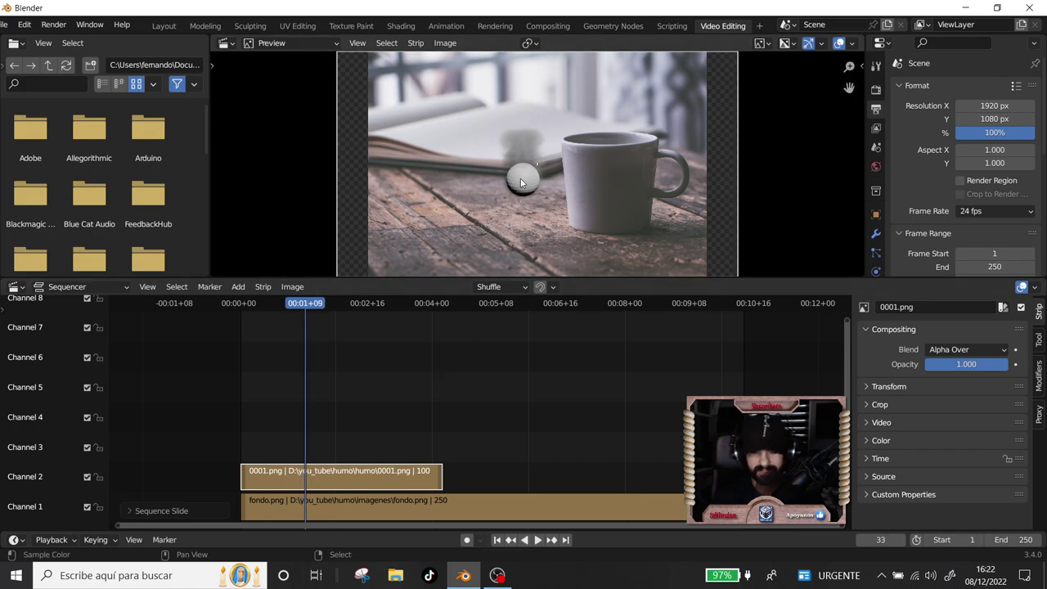
pyautogui.press('g')
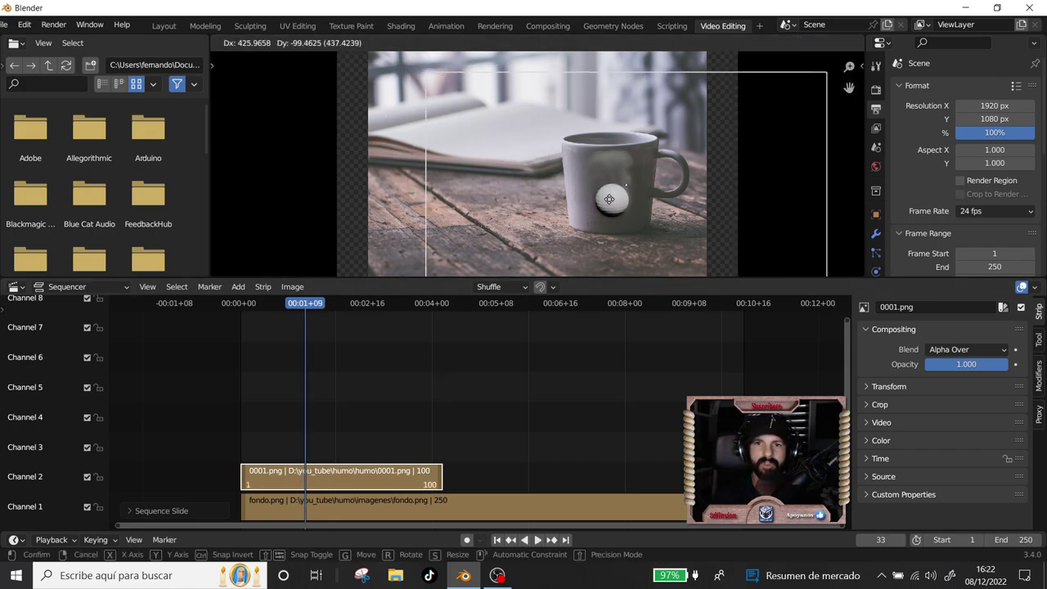
pyautogui.click(609, 191)
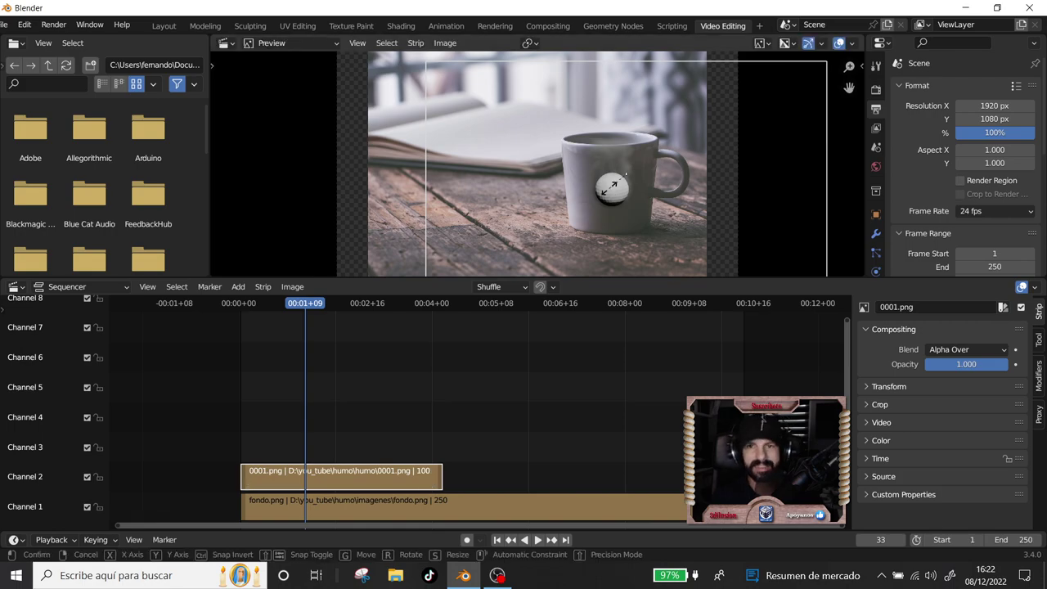
pyautogui.click(603, 201)
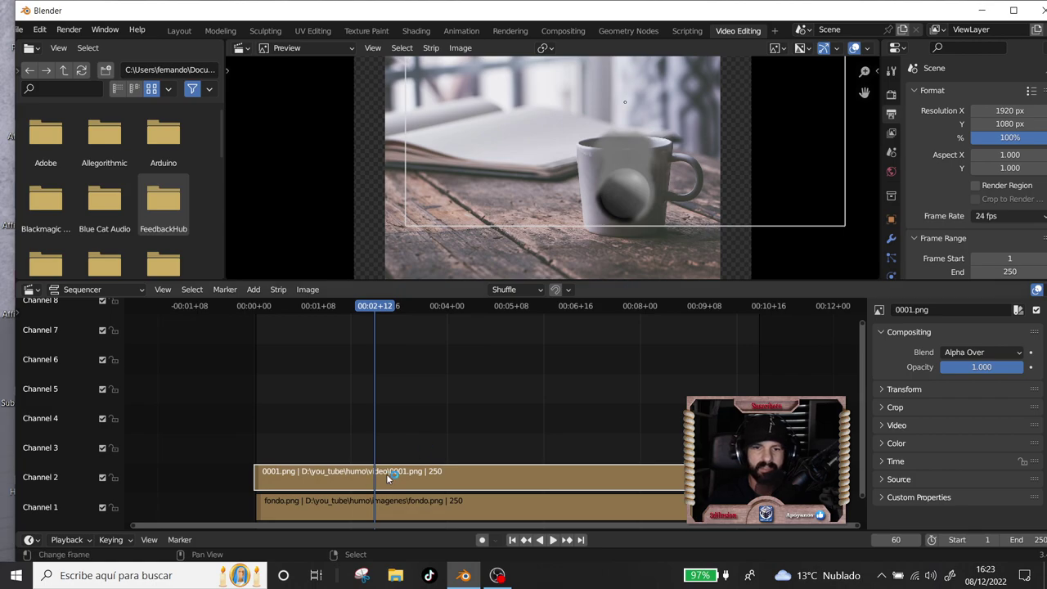
pyautogui.click(259, 434)
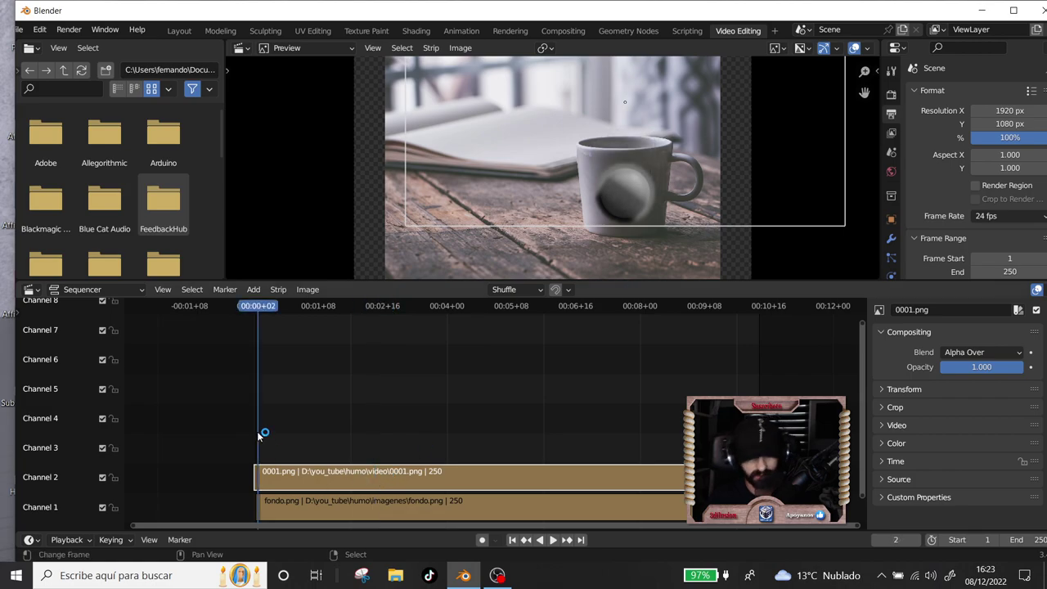
# Add trozo.png from imagenes on Channel 3 and extend it to about 249 frames
pyautogui.hotkey('shift', 'a')
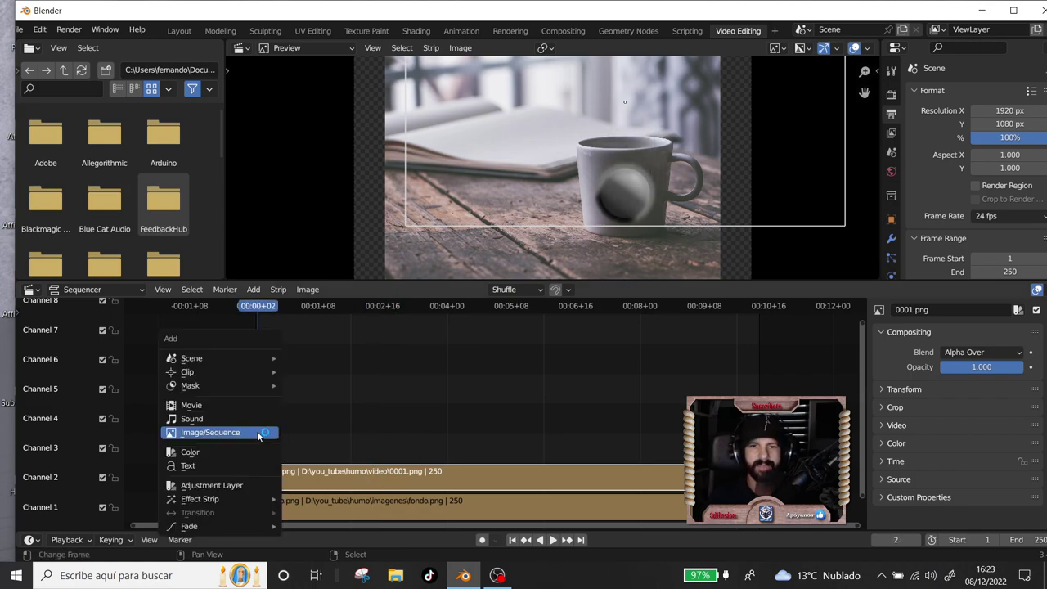
pyautogui.click(258, 433)
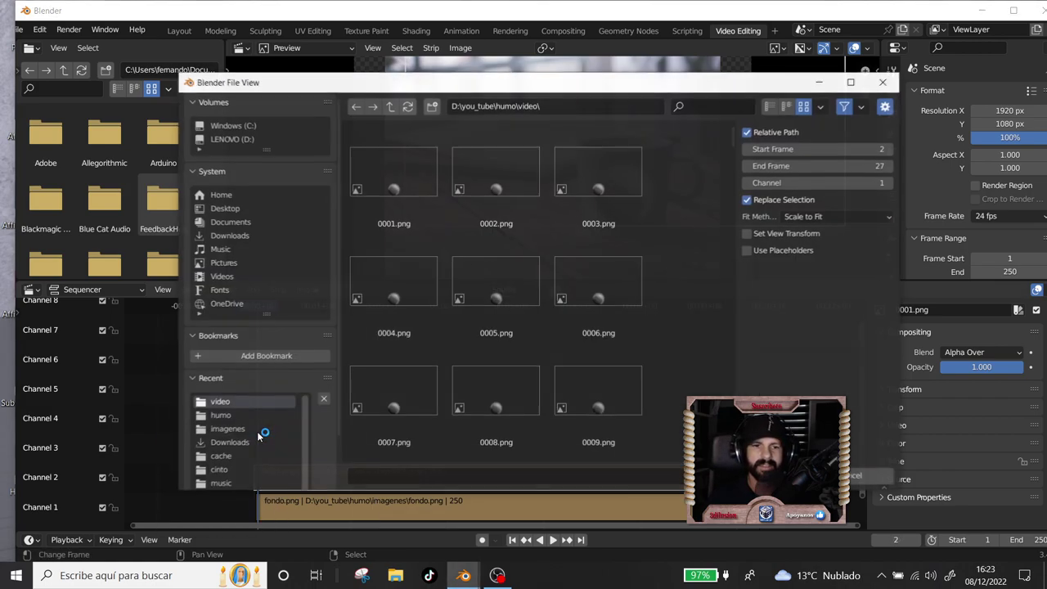
pyautogui.click(384, 108)
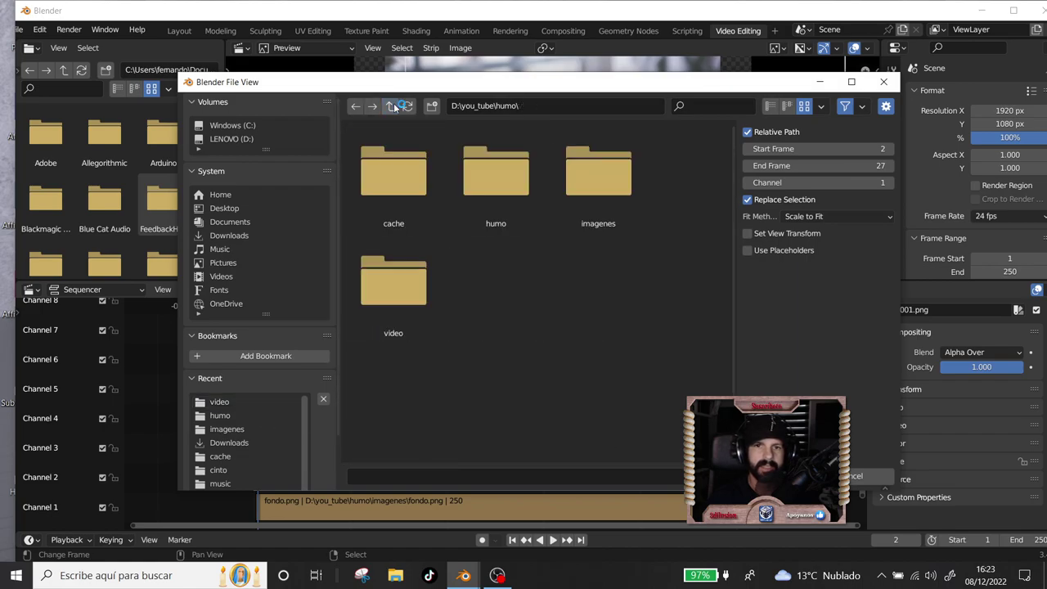
pyautogui.doubleClick(602, 192)
pyautogui.doubleClick(510, 181)
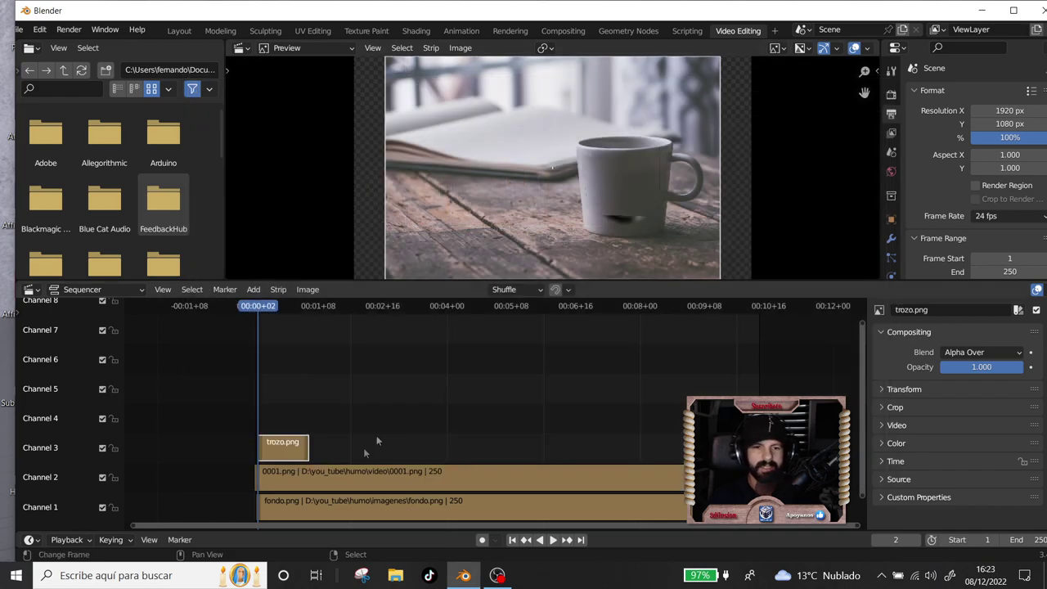
pyautogui.moveTo(308, 456); pyautogui.dragTo(752, 450)
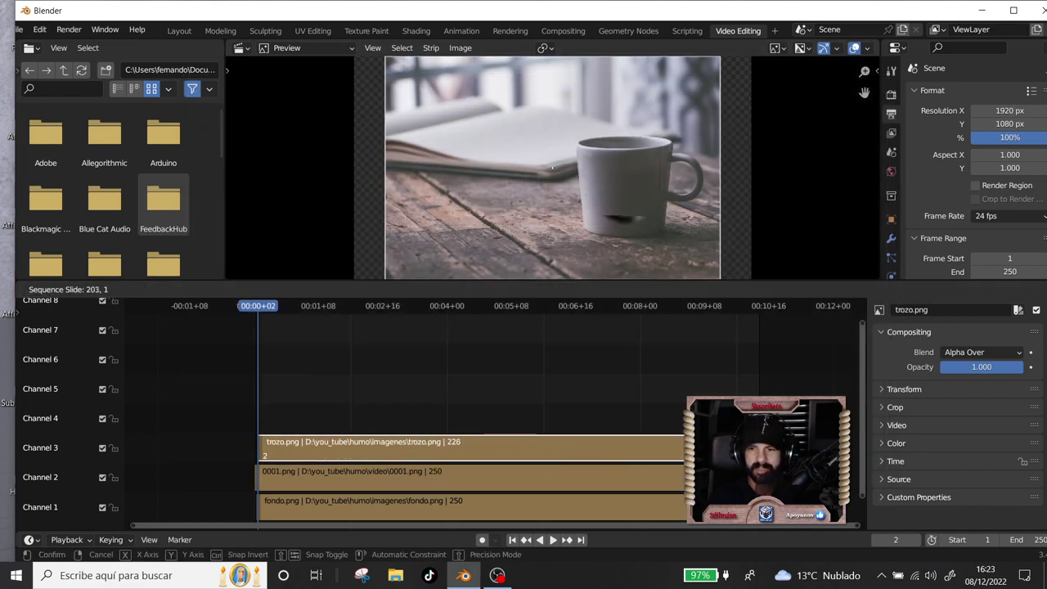
pyautogui.click(620, 191)
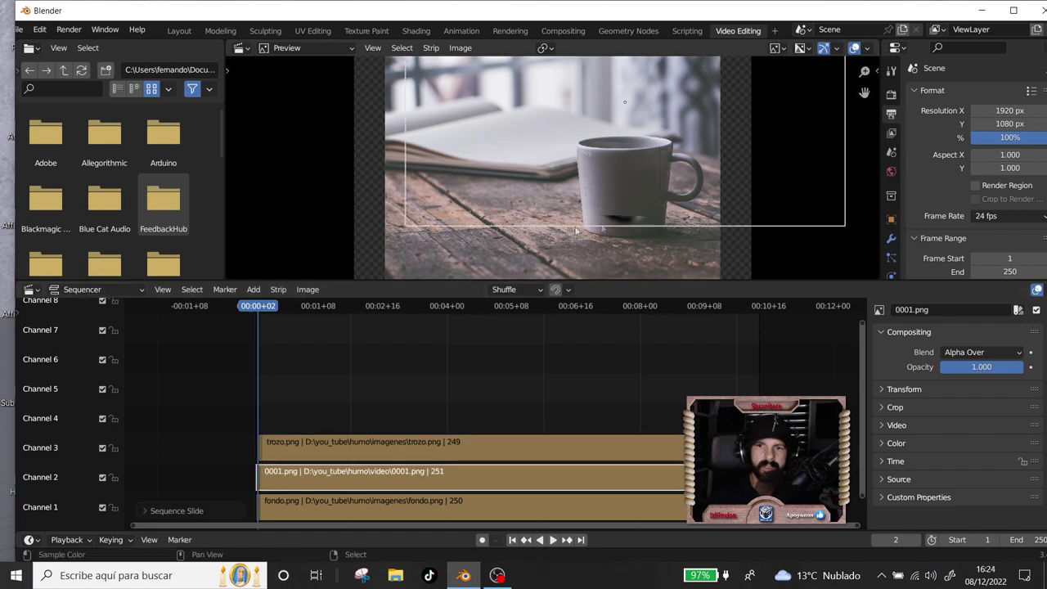
# Shrink the smoke strip to about 93%, move it higher, and play the result
pyautogui.click(620, 191)
pyautogui.click(627, 221)
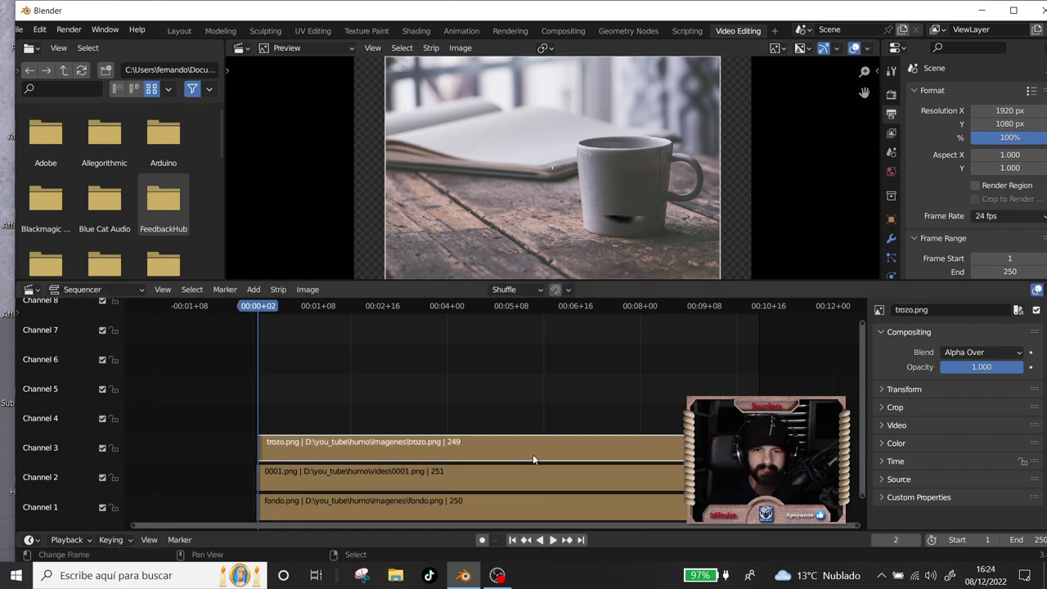
pyautogui.click(524, 512)
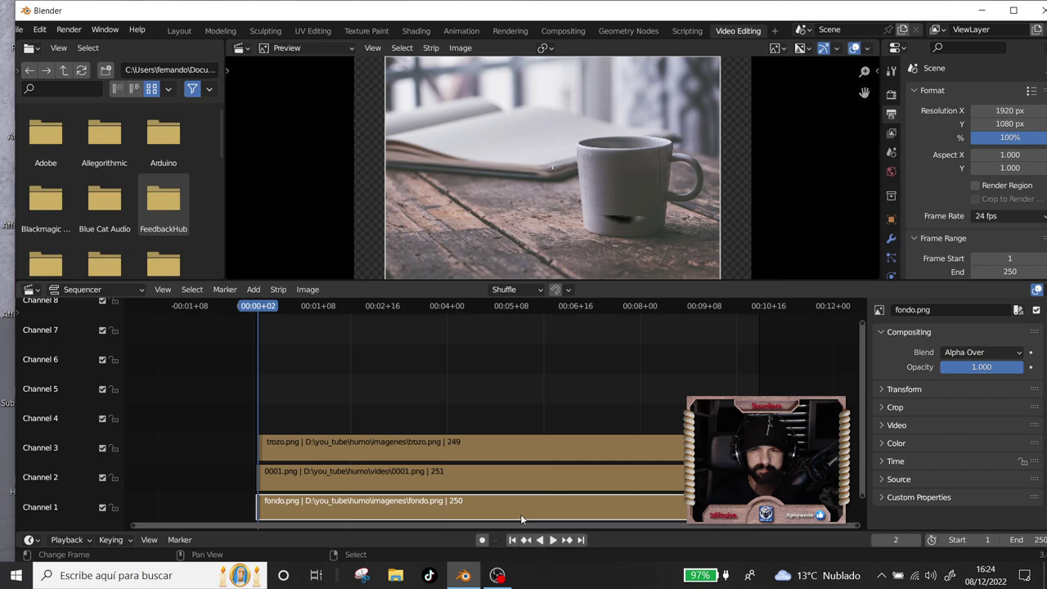
pyautogui.click(515, 484)
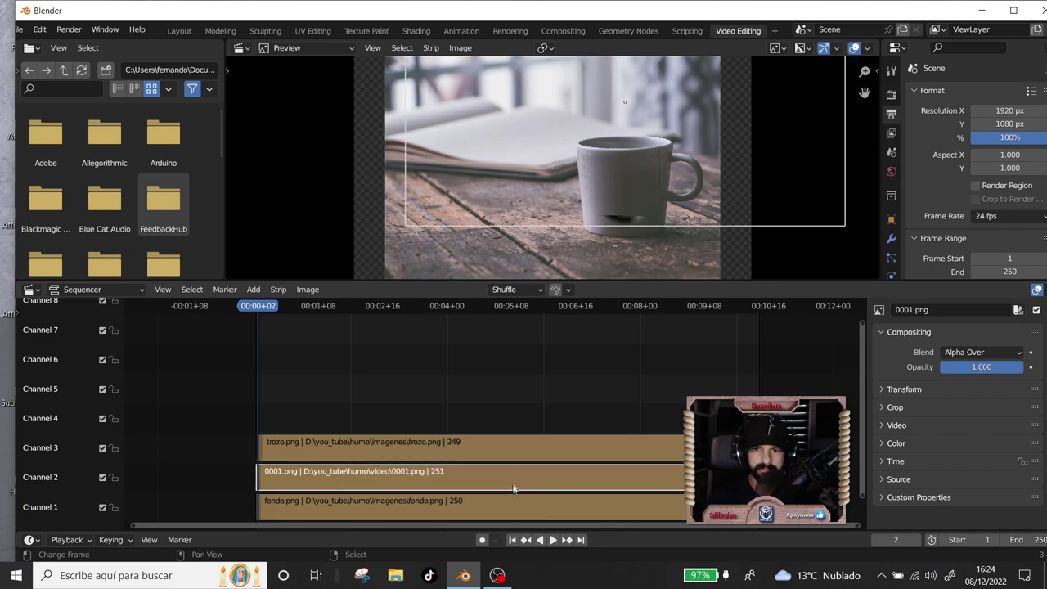
pyautogui.click(651, 234)
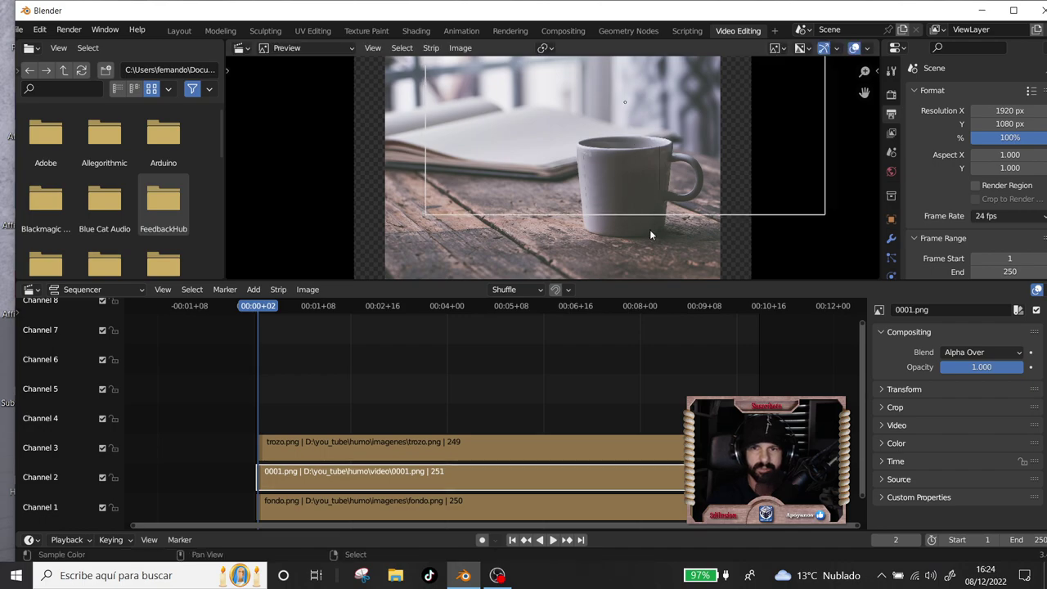
pyautogui.press('g')
pyautogui.click(651, 264)
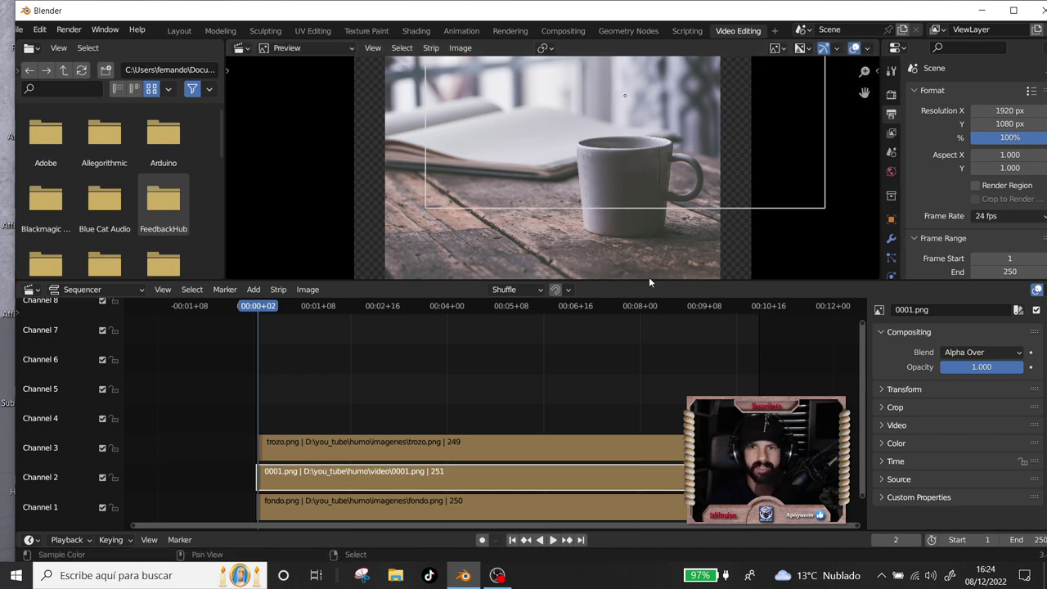
pyautogui.click(648, 260)
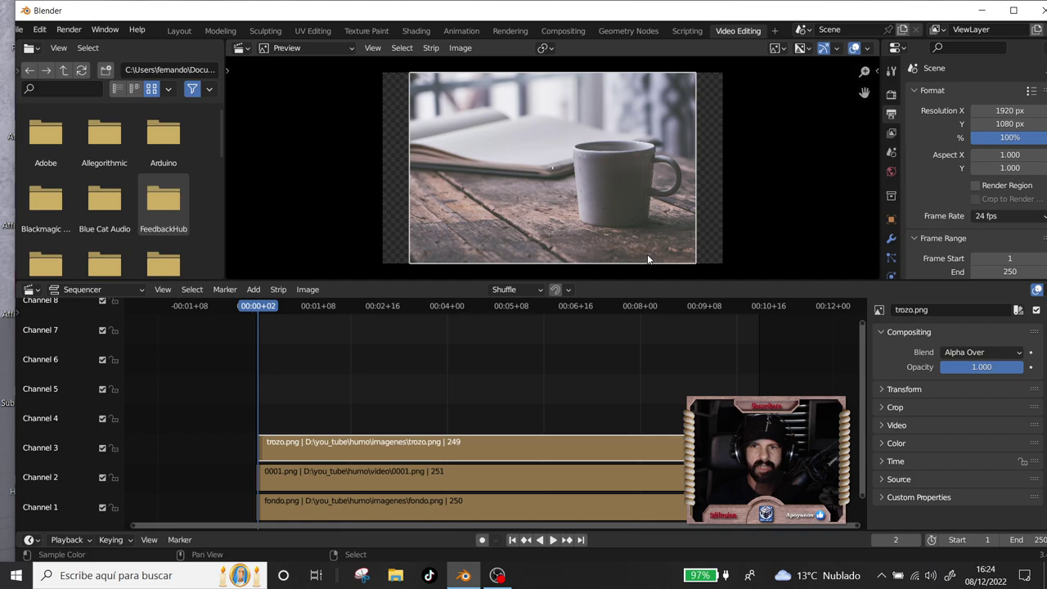
pyautogui.press('space')
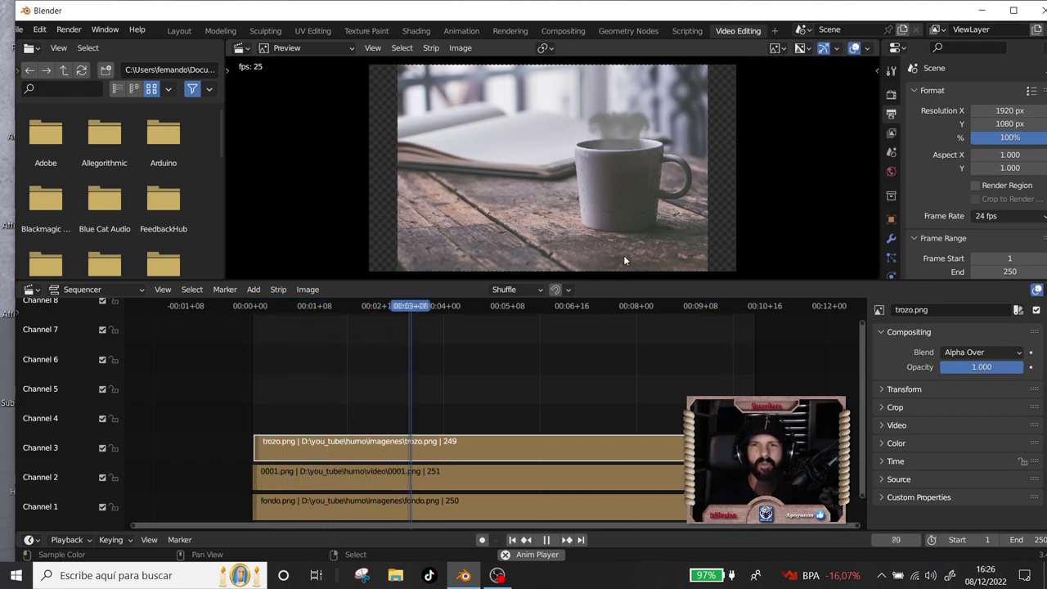
# Stop playback, select the 0001.png smoke strip and show its Modifiers tab
pyautogui.press('space')
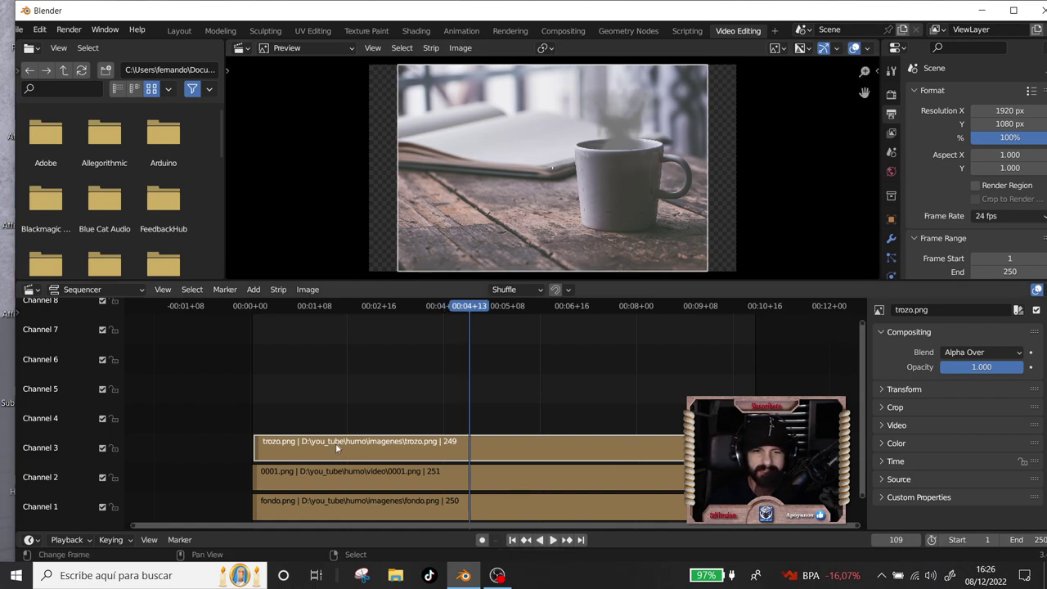
pyautogui.click(371, 474)
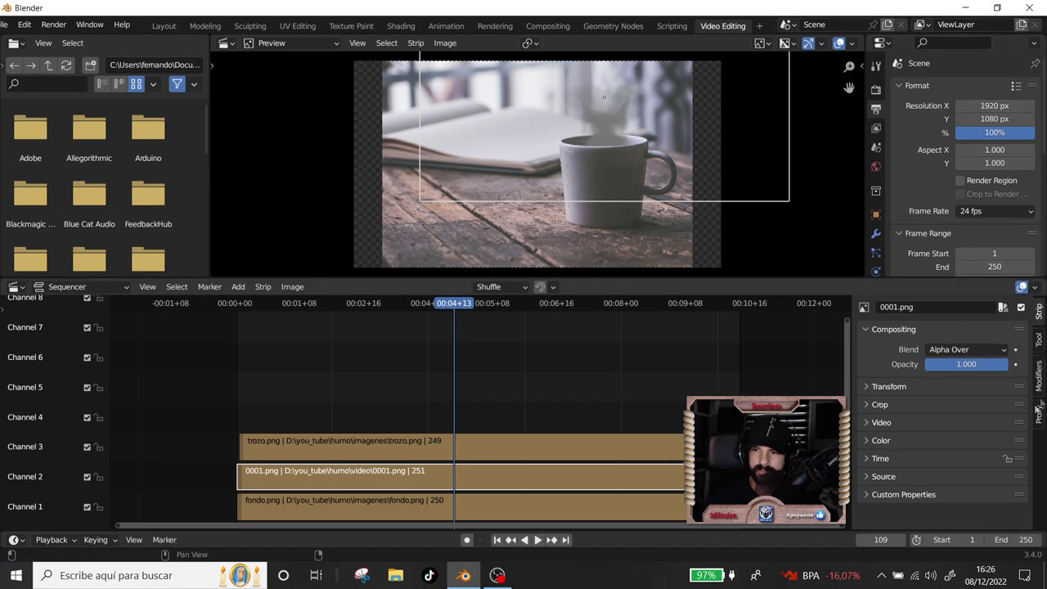
pyautogui.click(1045, 386)
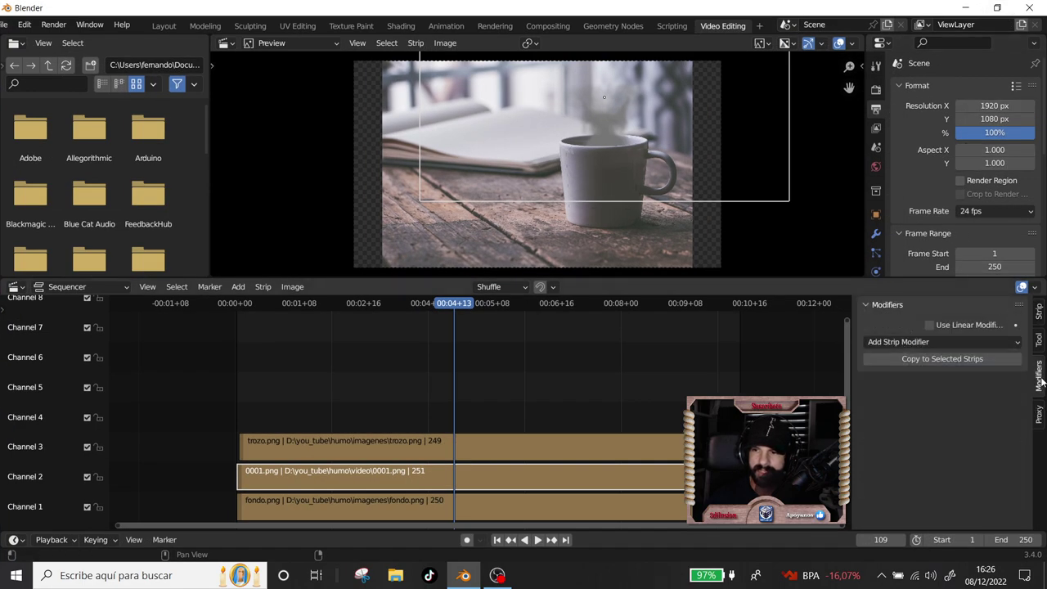
# Add a Bright/Contrast modifier to the smoke strip with brightness 30.9 and contrast -2.9
pyautogui.click(917, 341)
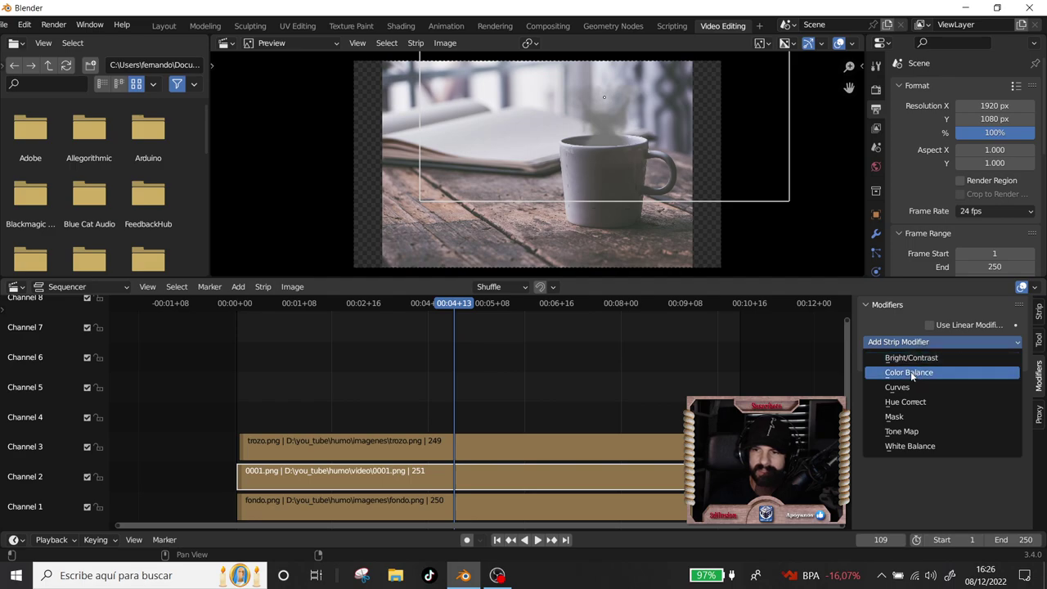
pyautogui.click(907, 359)
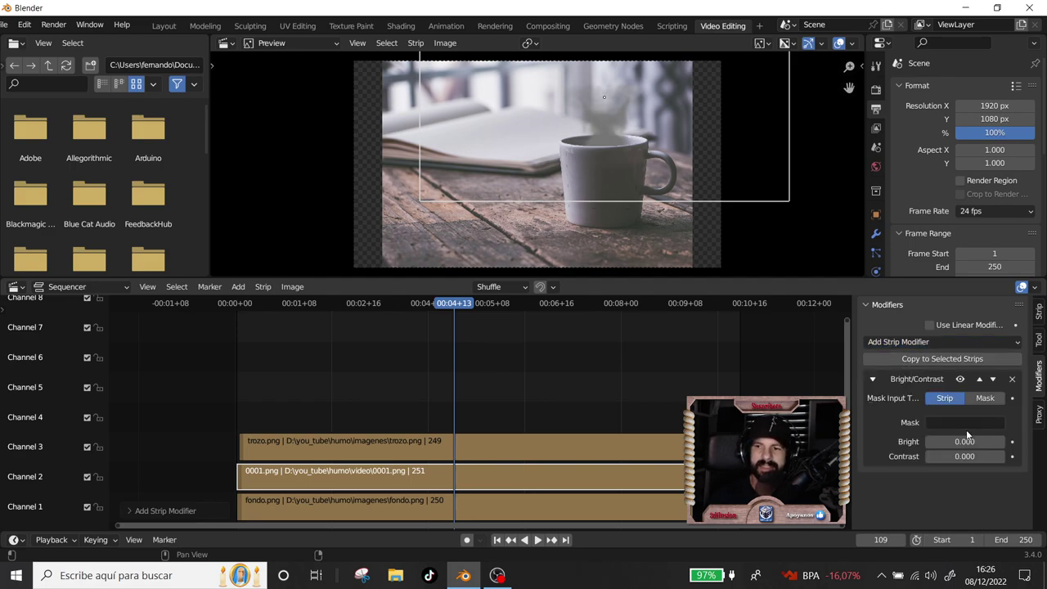
pyautogui.moveTo(964, 441)
pyautogui.moveTo(965, 441); pyautogui.dragTo(985, 441)
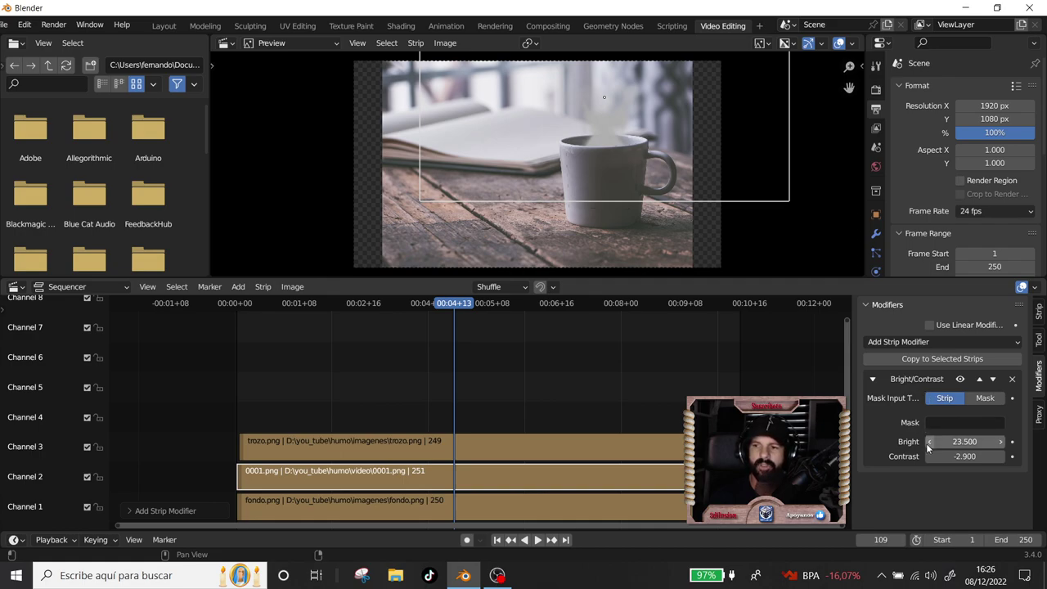
pyautogui.keyDown('ctrl'); pyautogui.scroll(2, 1000, 366); pyautogui.keyUp('ctrl')
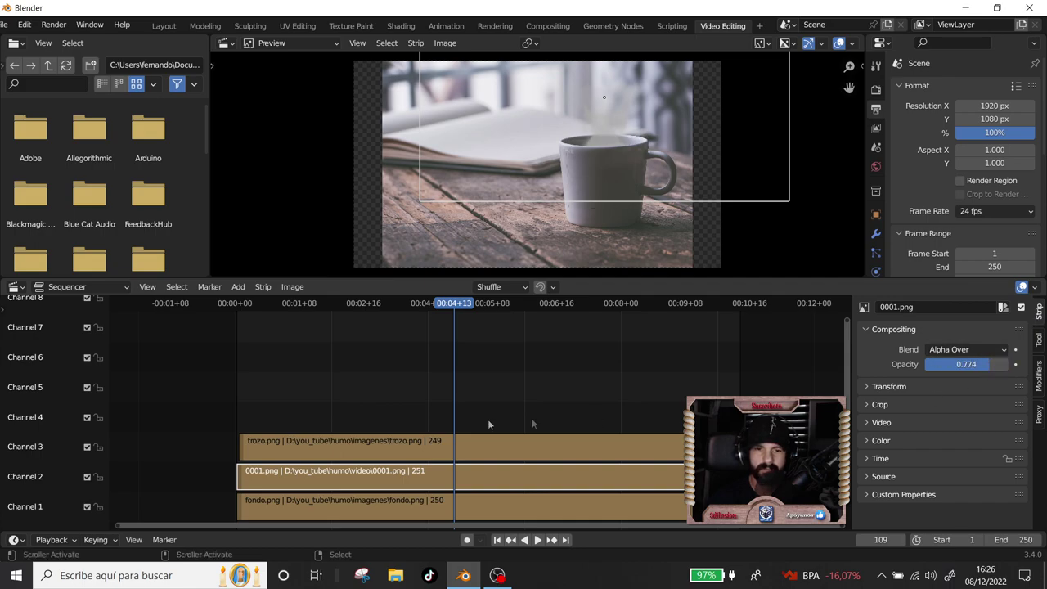
pyautogui.click(243, 356)
pyautogui.press('space')
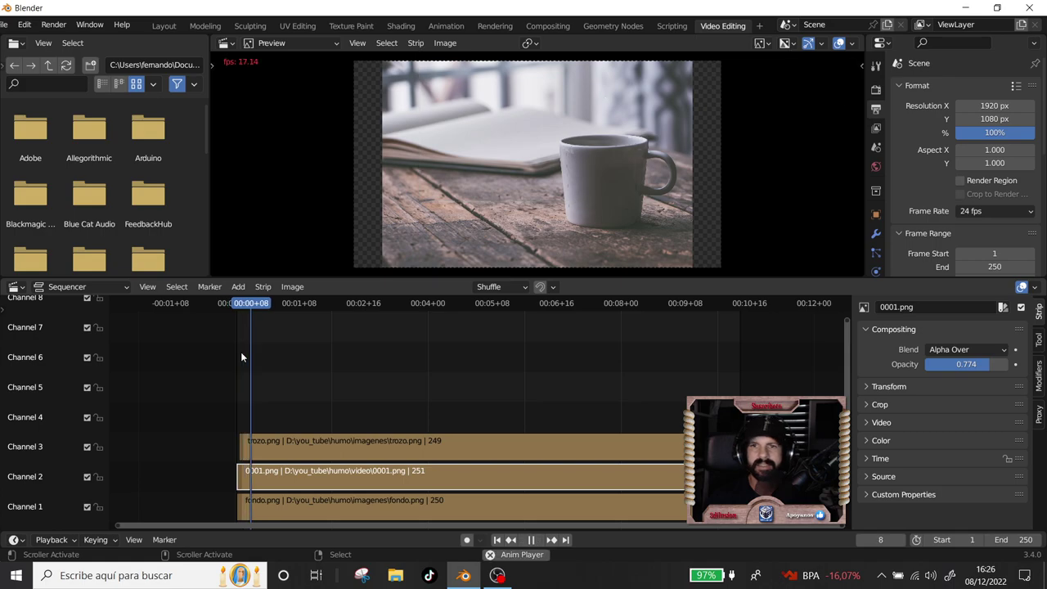
pyautogui.press('space')
pyautogui.click(1038, 374)
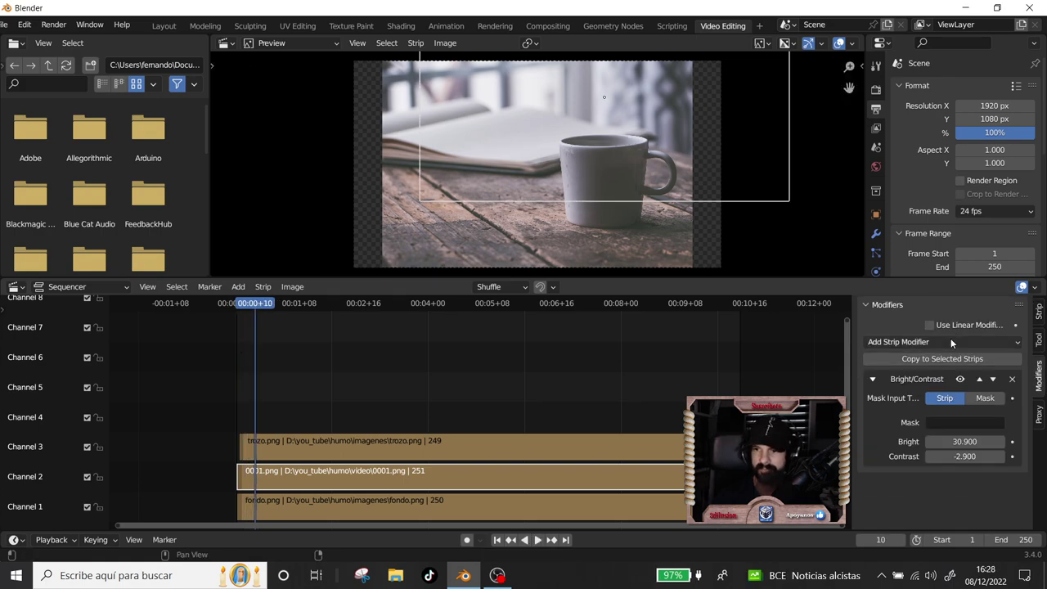
# Add a Color Balance modifier and shift the Lift and Gain wheels toward cyan
pyautogui.click(951, 342)
pyautogui.click(930, 369)
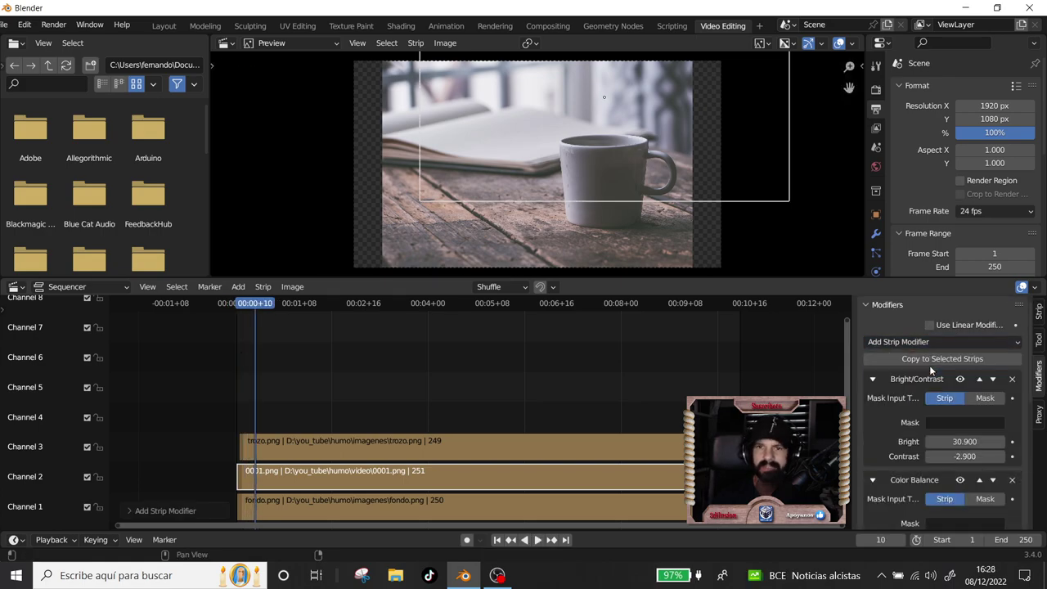
pyautogui.click(494, 314)
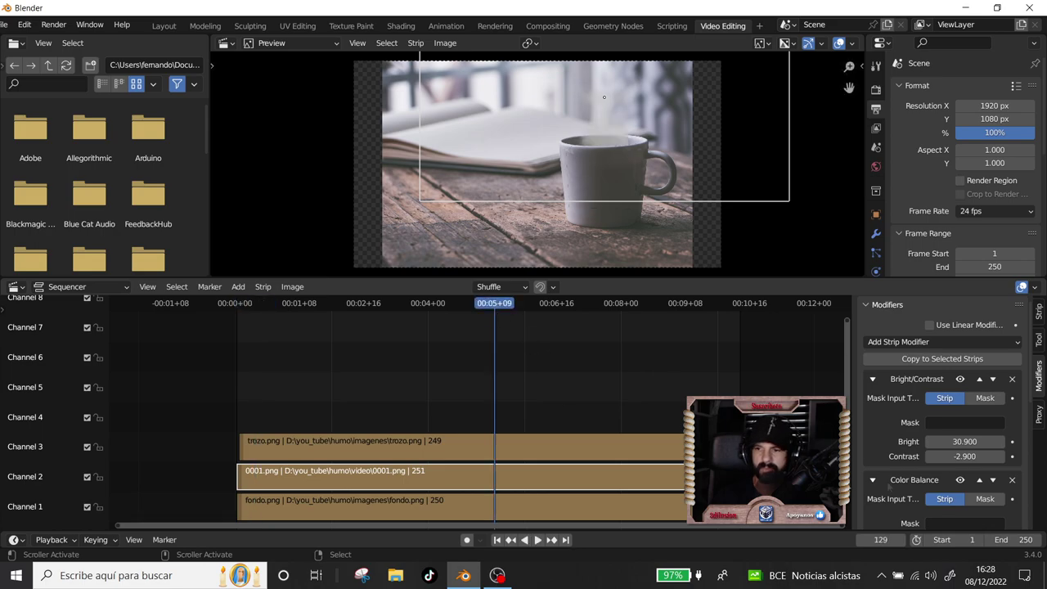
pyautogui.scroll(-2, 959, 491)
pyautogui.scroll(-2, 959, 491)
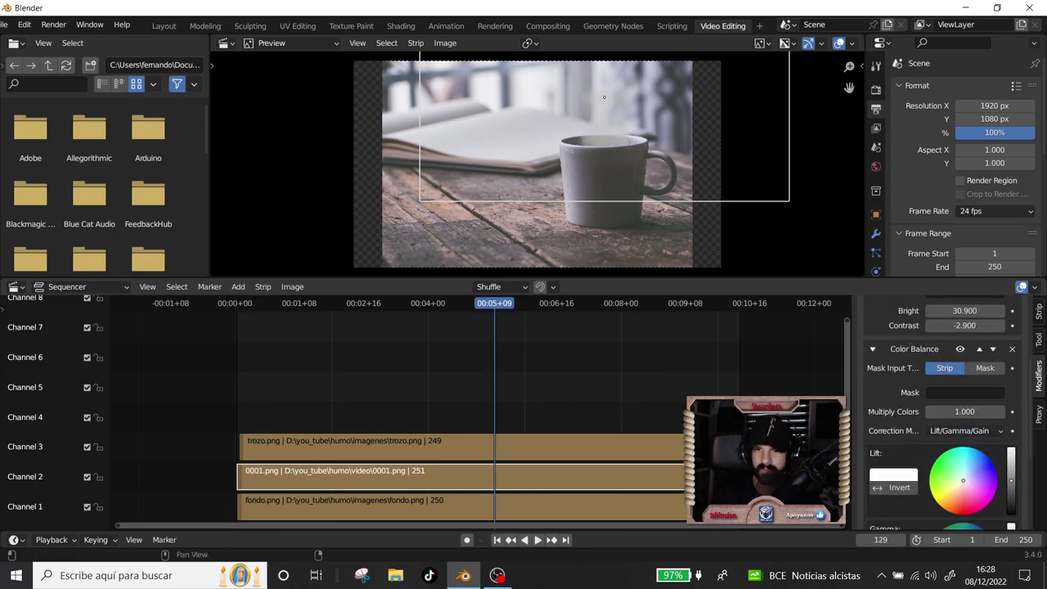
pyautogui.moveTo(962, 480); pyautogui.dragTo(954, 457)
pyautogui.scroll(-2, 961, 473)
pyautogui.scroll(-2, 962, 474)
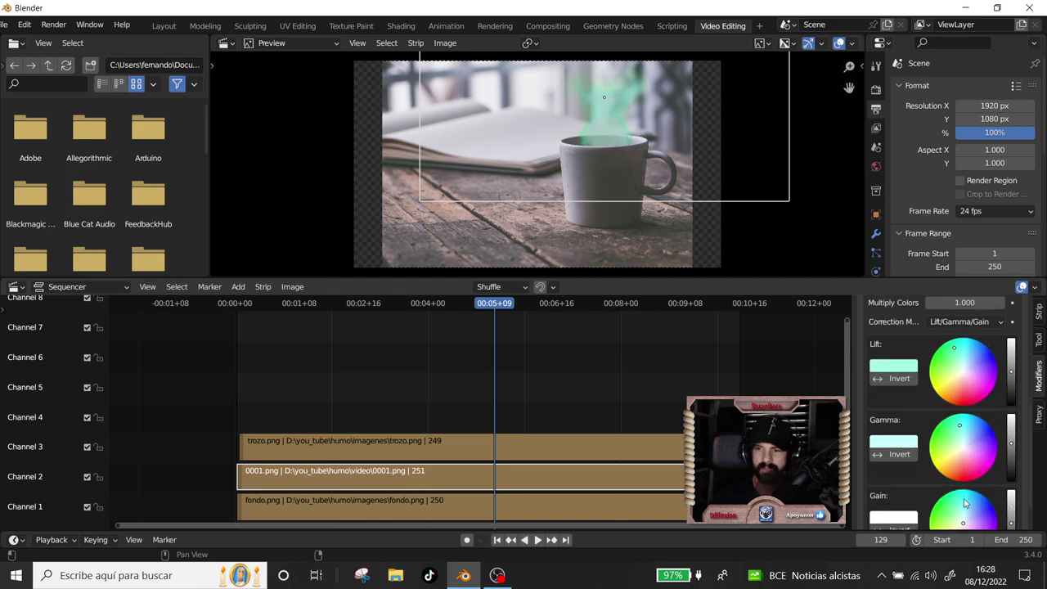
pyautogui.scroll(-1, 965, 499)
pyautogui.moveTo(974, 463)
pyautogui.mouseDown()
pyautogui.moveTo(965, 464)
pyautogui.moveTo(973, 451)
pyautogui.mouseUp()
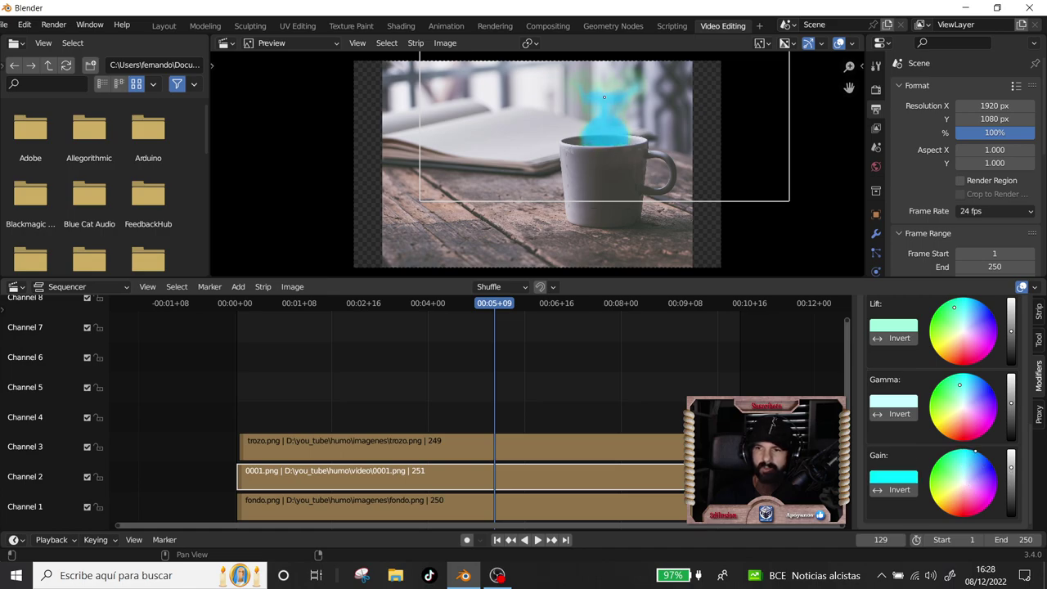